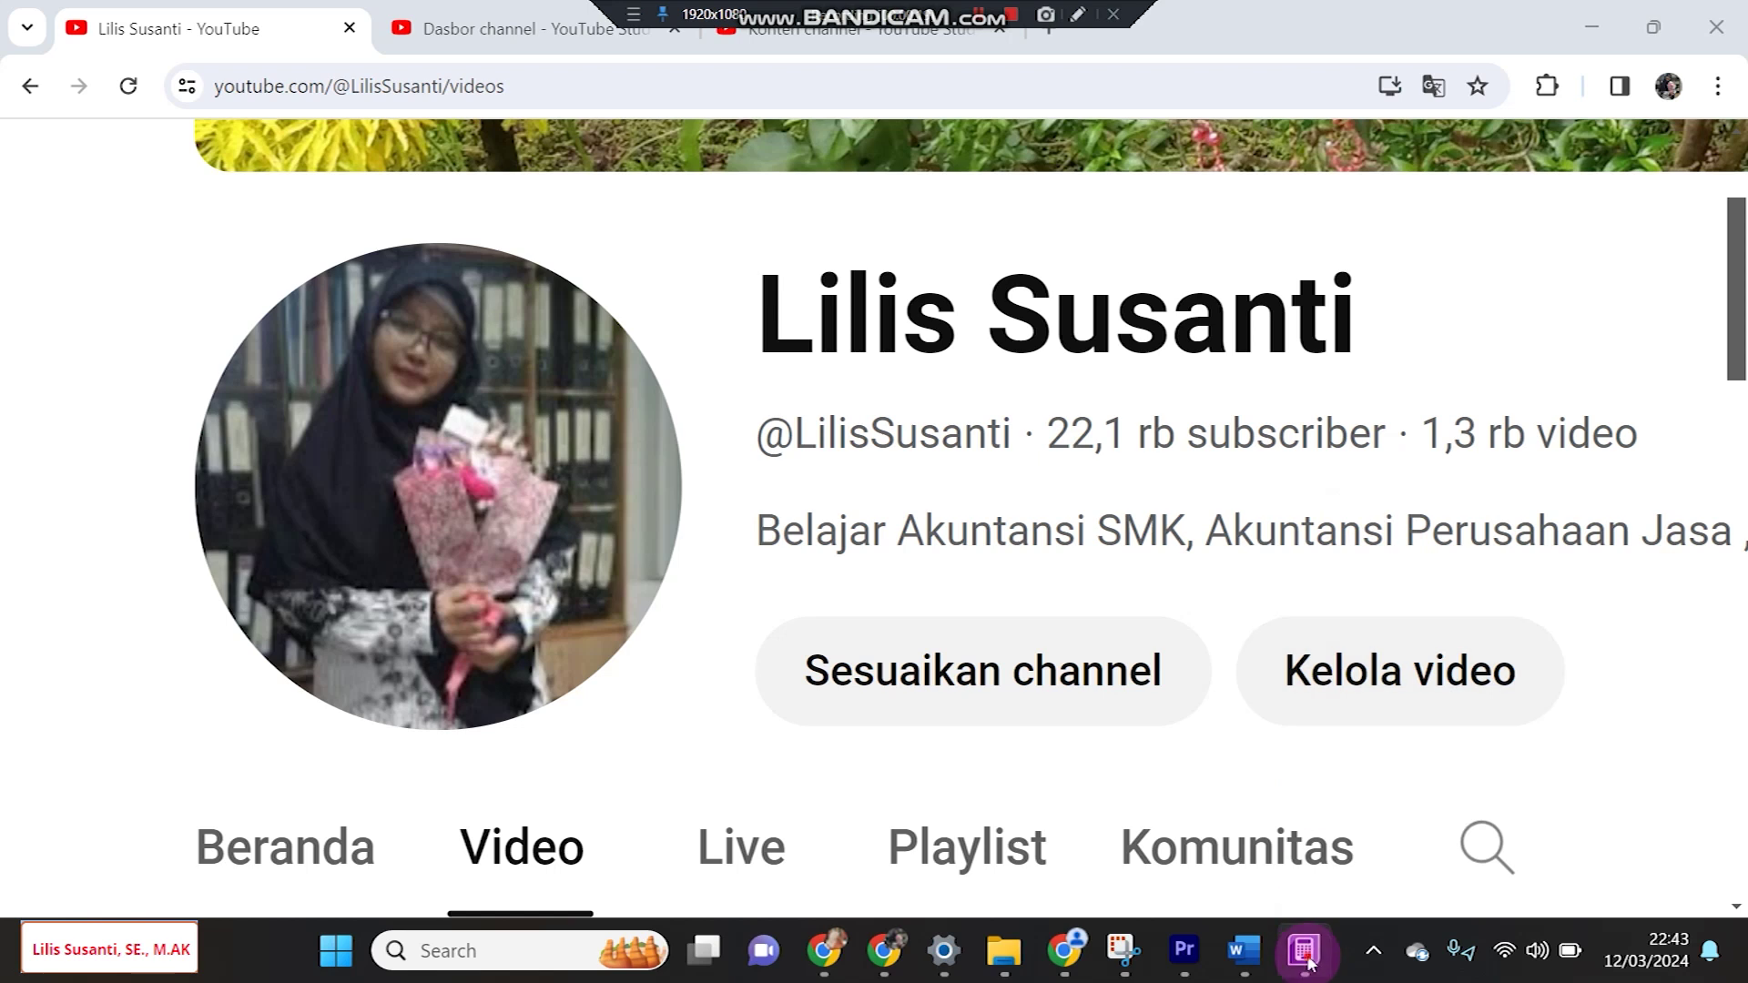
Bring the ABSS Accounting sales journal window to the front from the taskbar
{"action": "left_click", "coordinate": [1303, 951]}
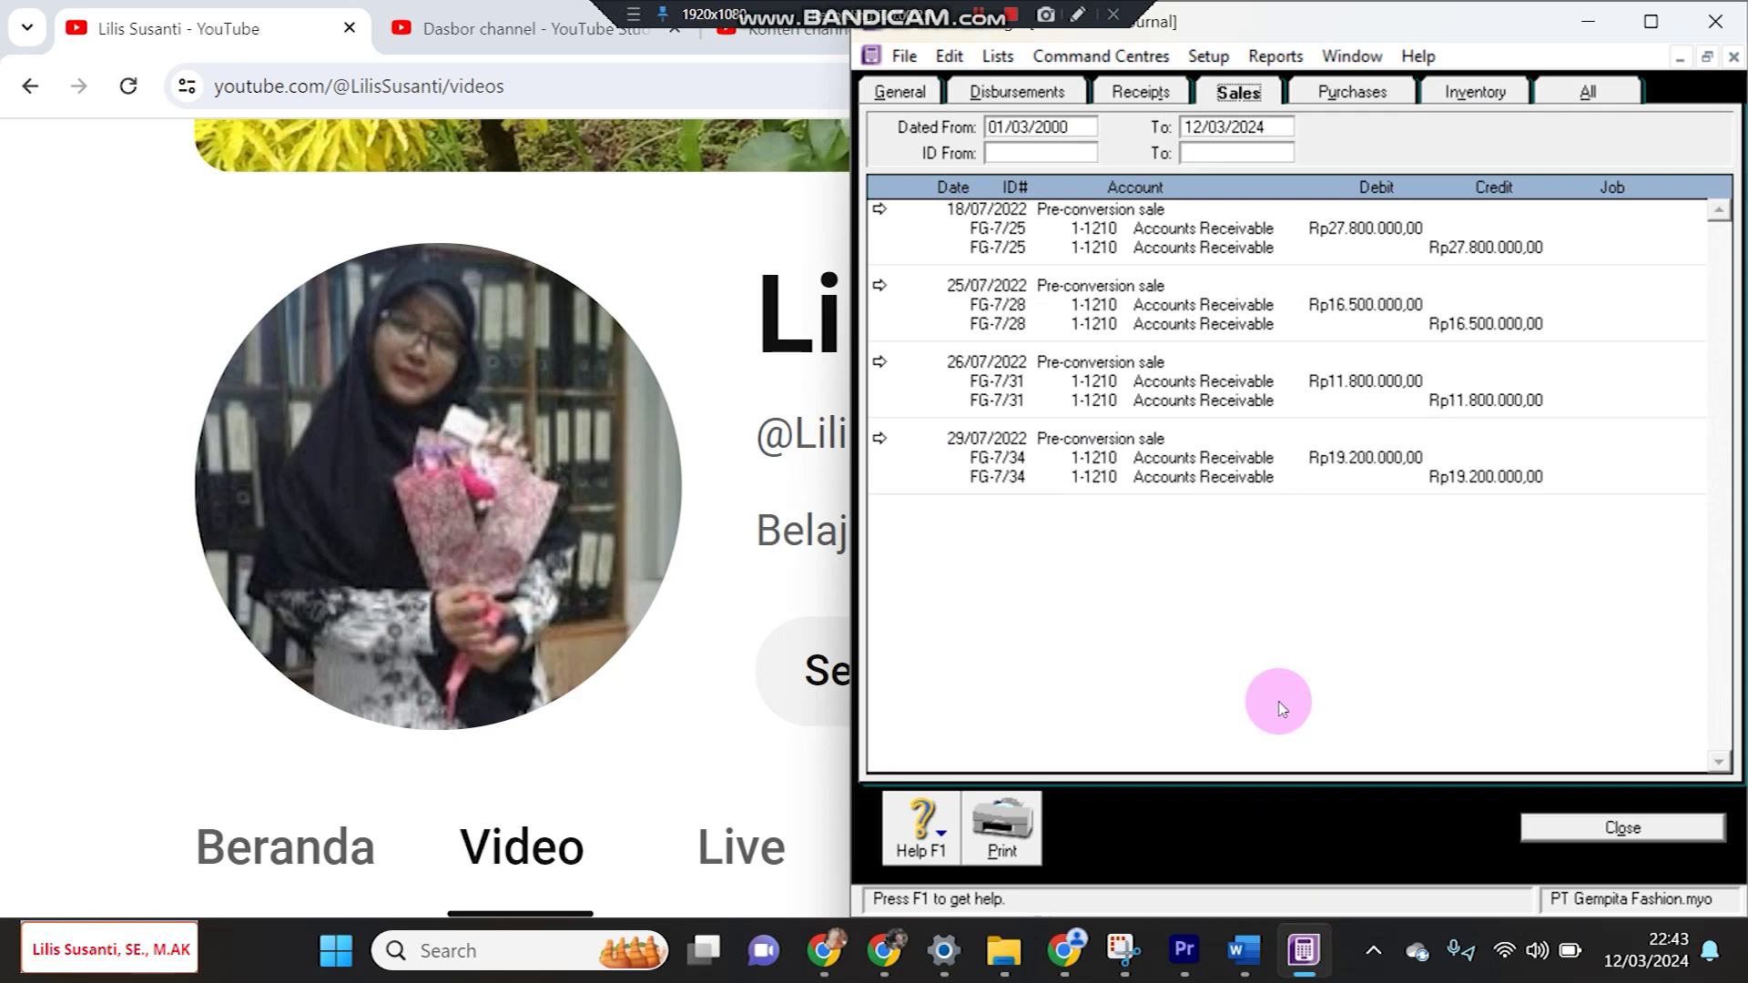
Compare the Word balance tables against the sales journal, then close the sales journal
{"action": "left_click", "coordinate": [1240, 952]}
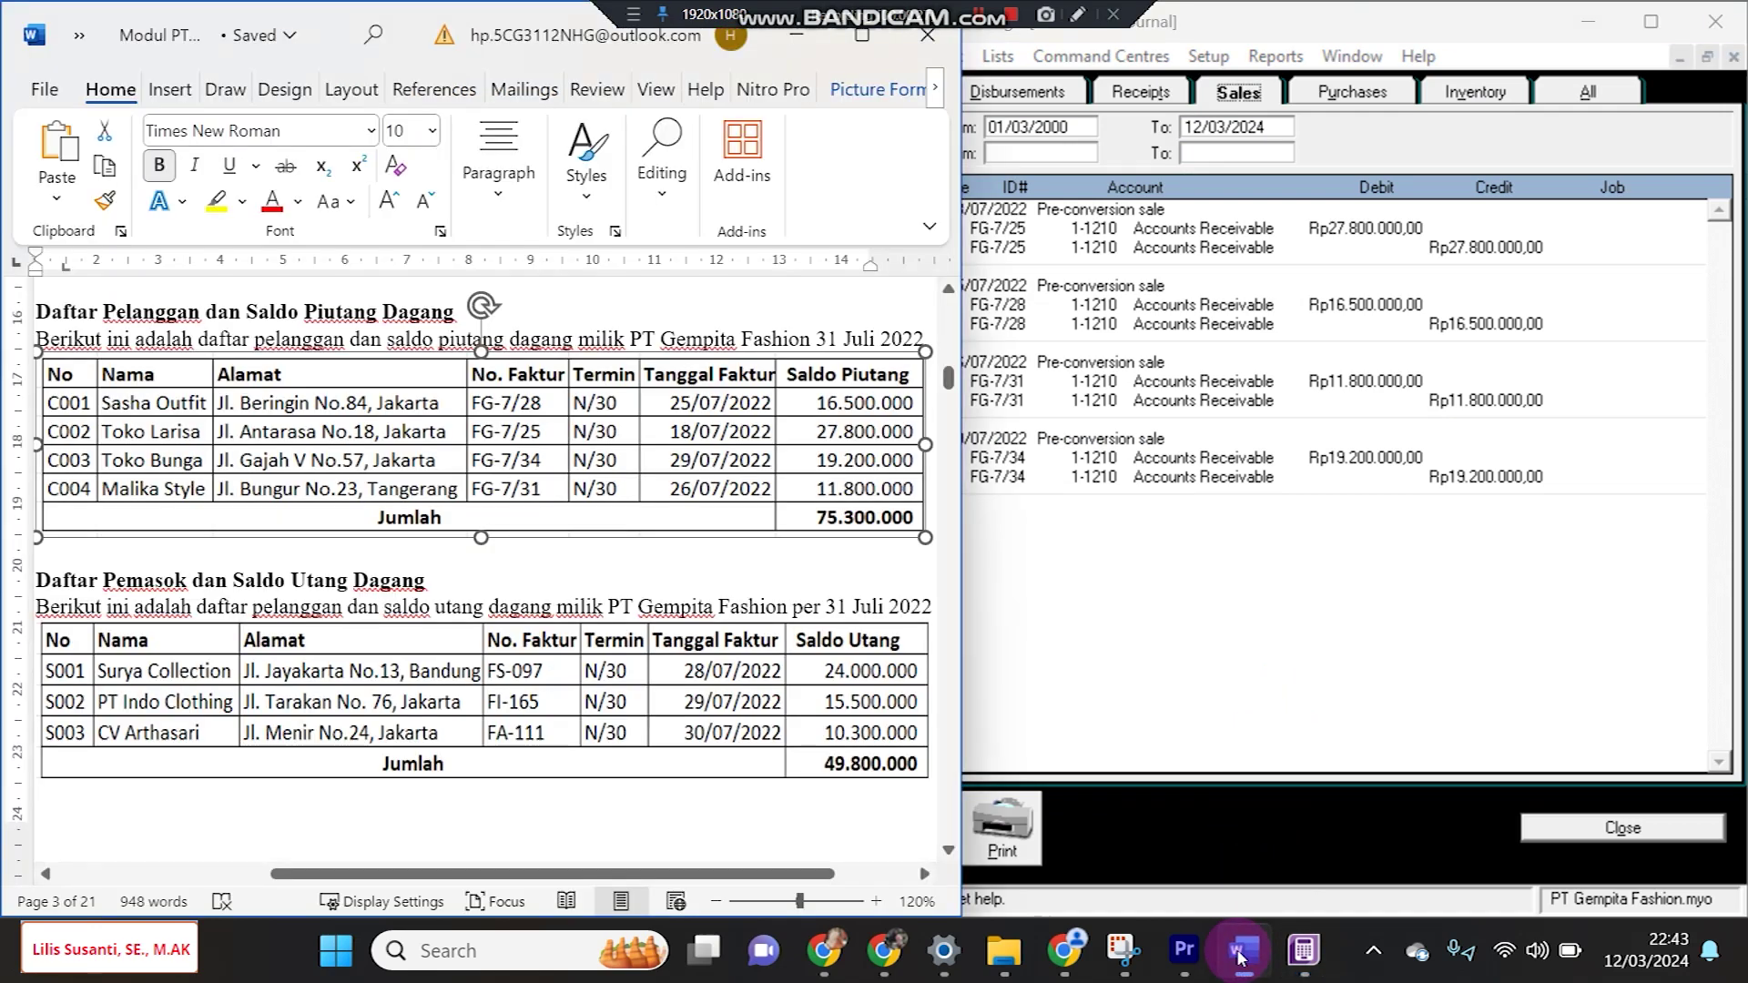
{"action": "left_click", "coordinate": [1221, 719]}
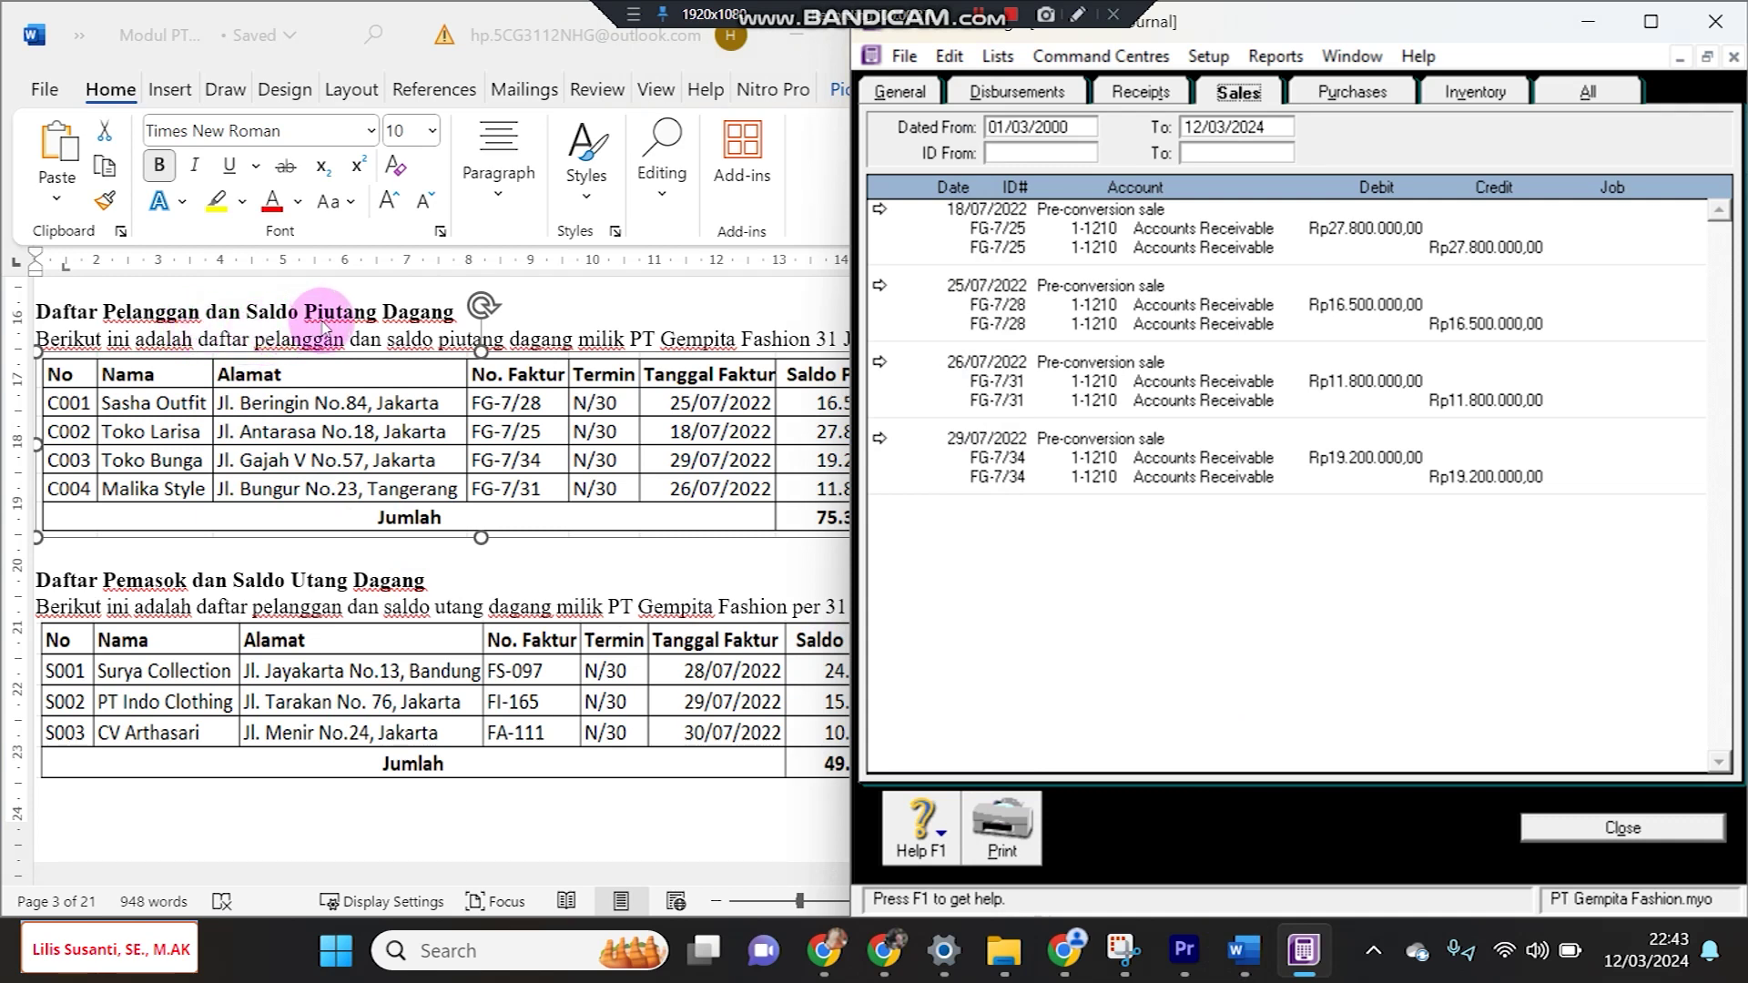
{"action": "left_click", "coordinate": [294, 556]}
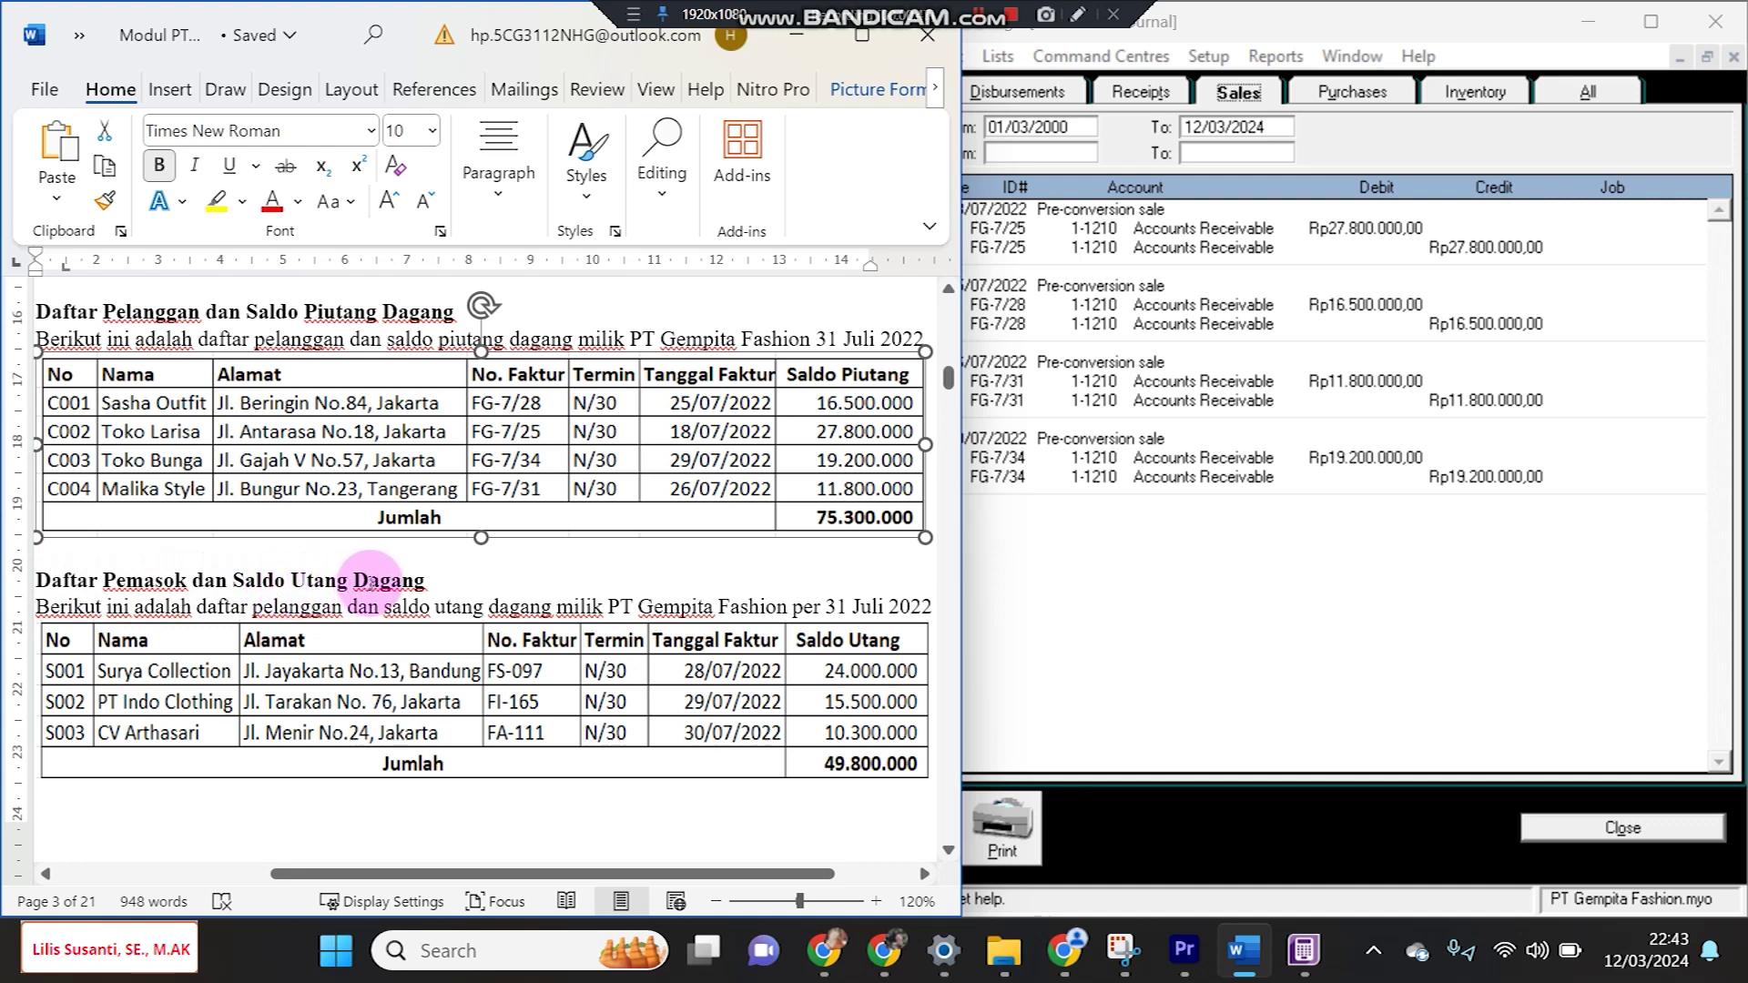
{"action": "left_click", "coordinate": [1152, 646]}
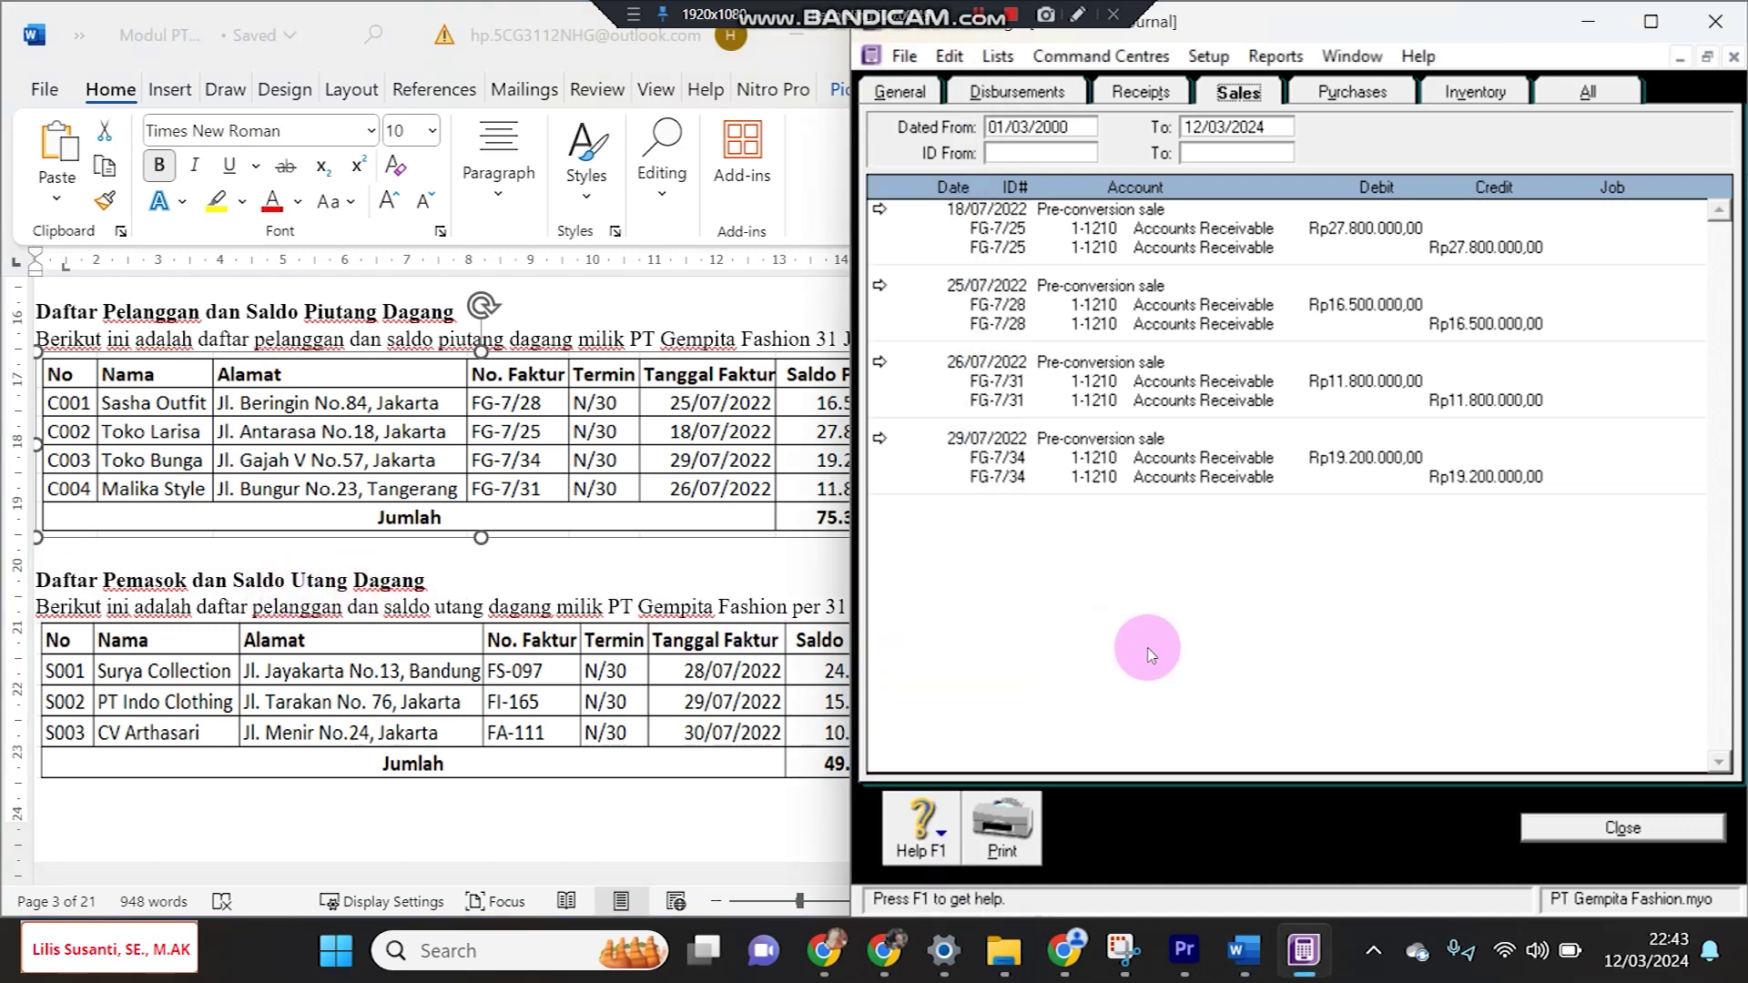
{"action": "left_click", "coordinate": [1552, 827]}
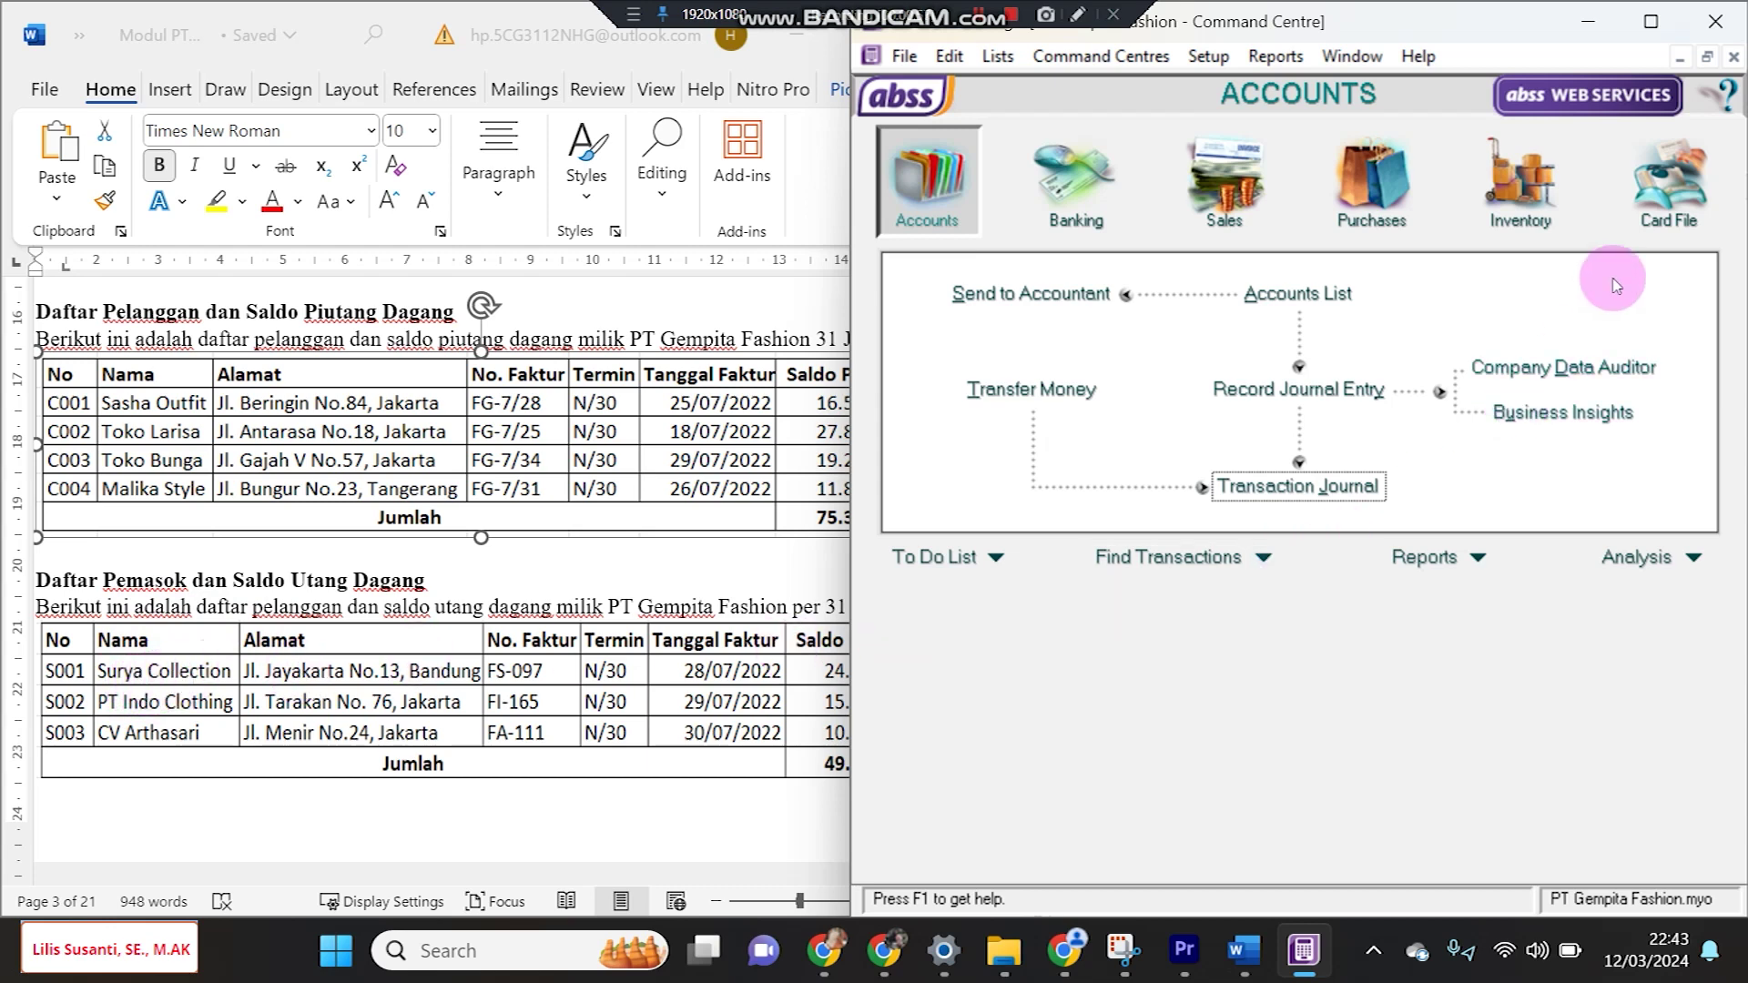
Start a new card from the Cards List and set its type to Supplier
{"action": "left_click", "coordinate": [1670, 196]}
{"action": "left_click", "coordinate": [1316, 294]}
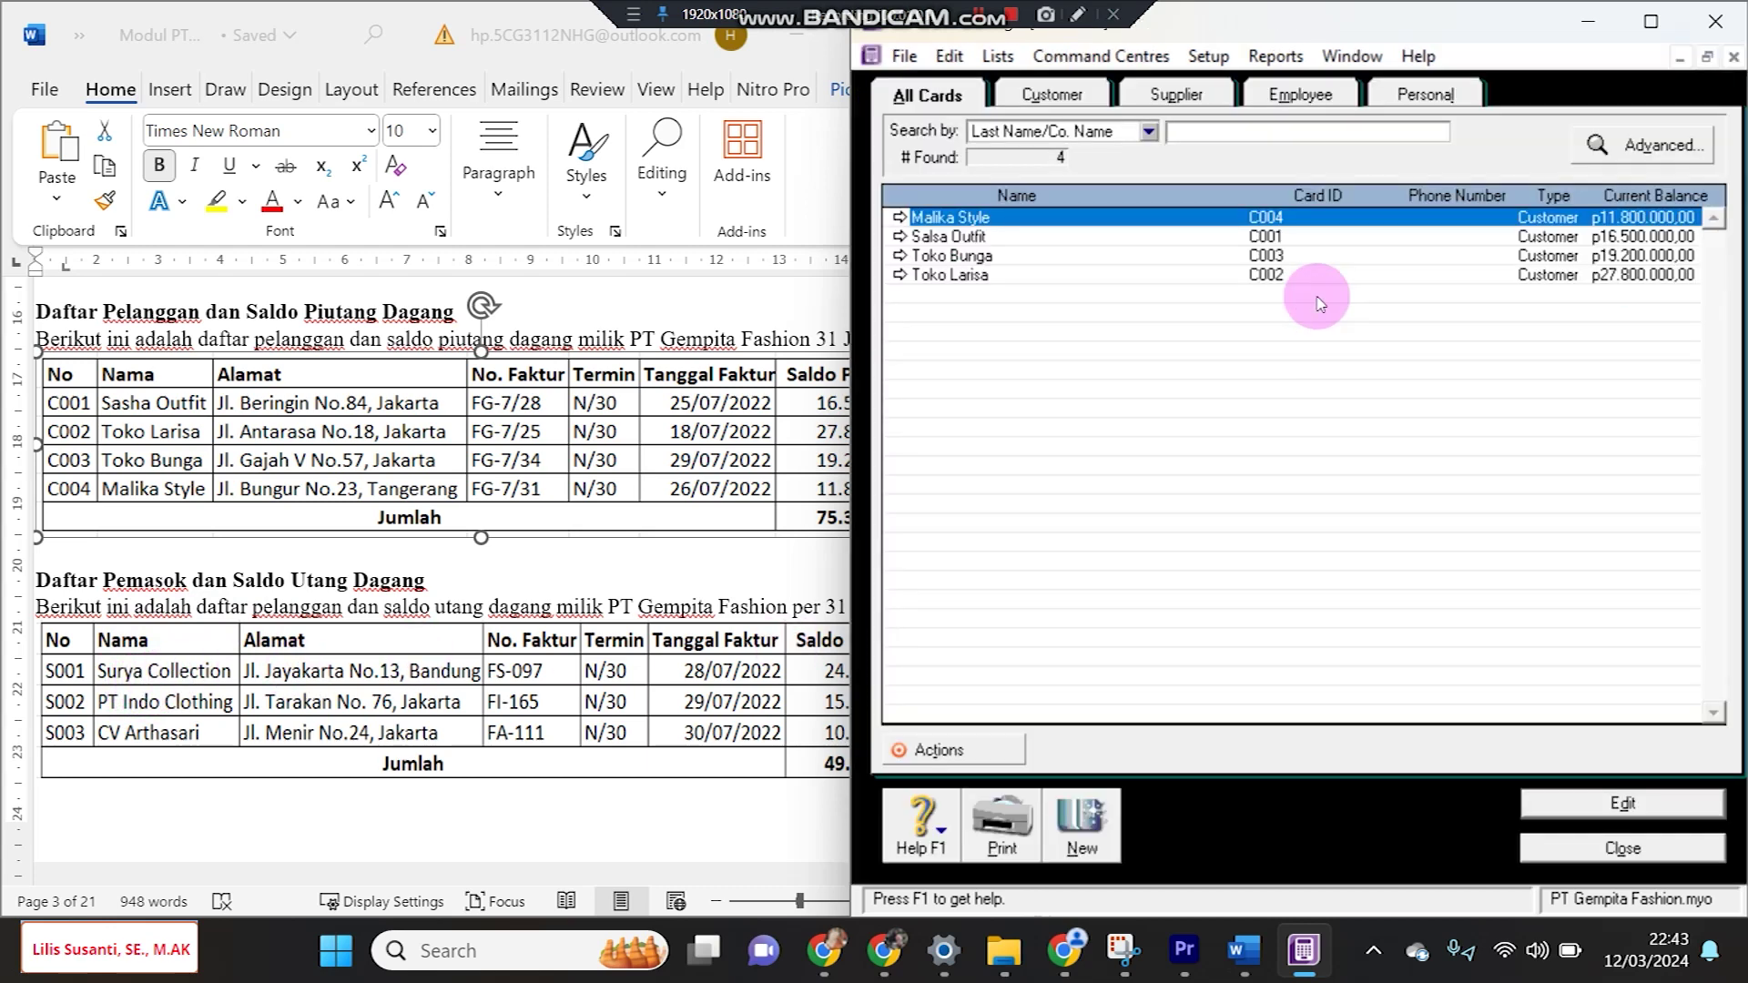
{"action": "left_click", "coordinate": [1083, 830]}
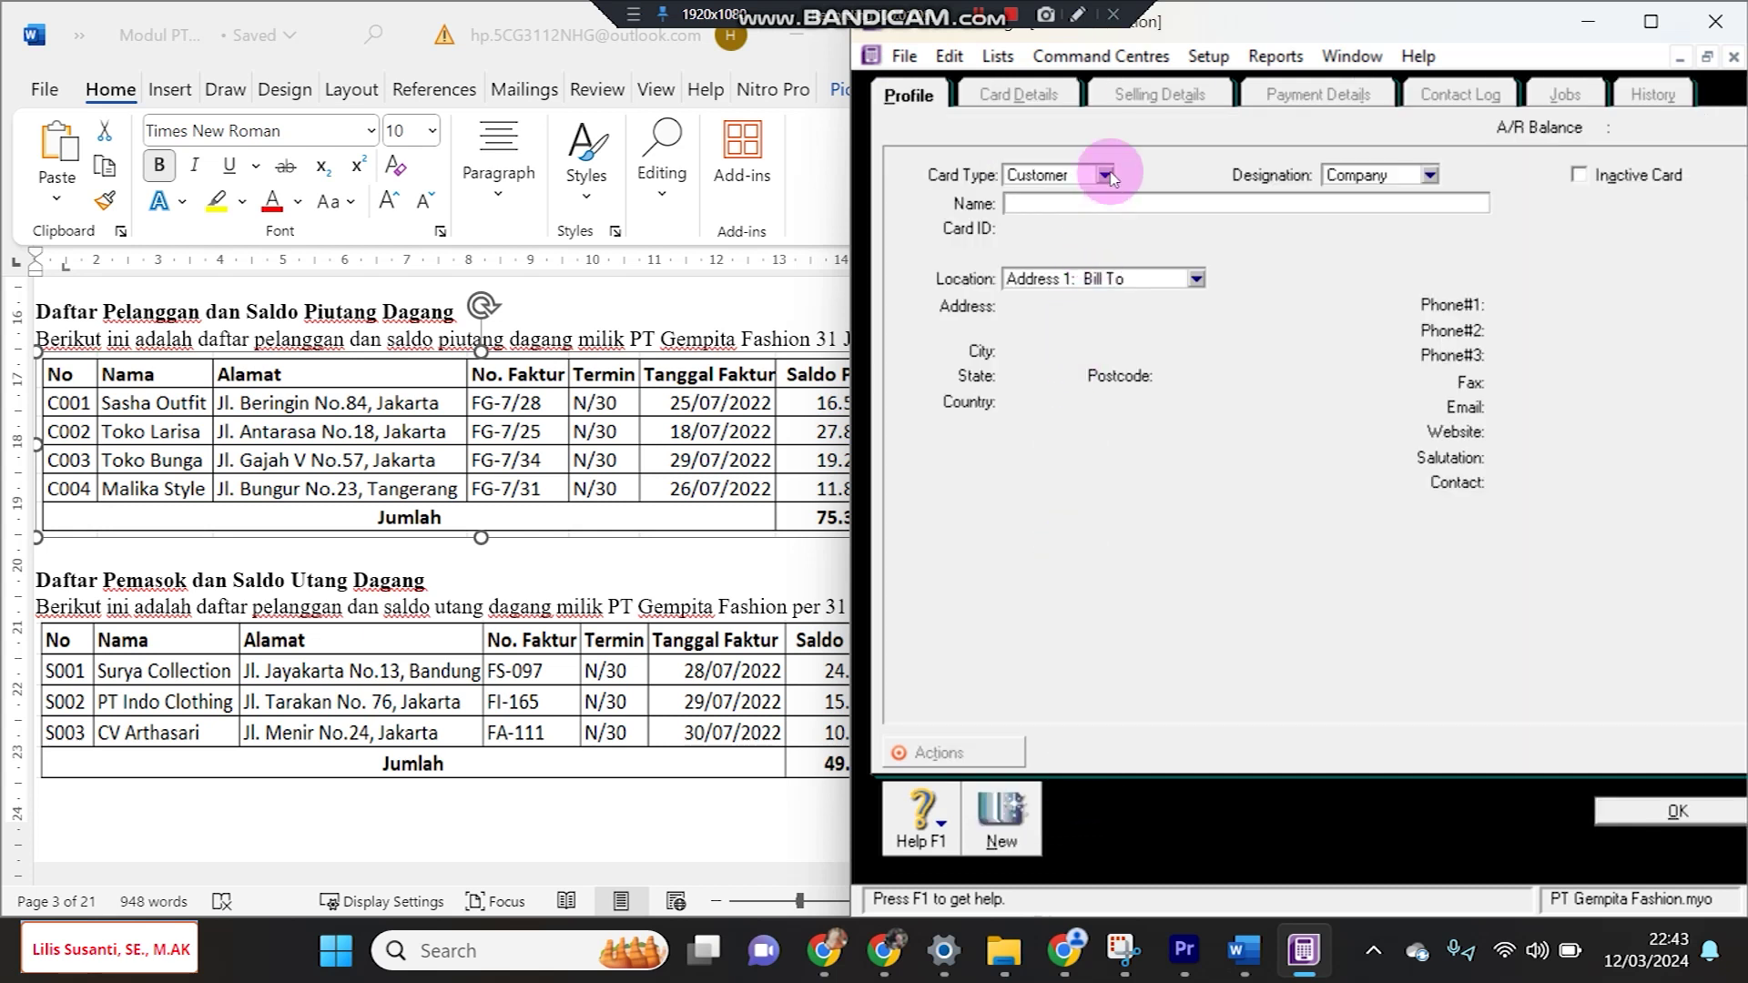
{"action": "left_click", "coordinate": [1104, 176]}
{"action": "left_click", "coordinate": [1056, 216]}
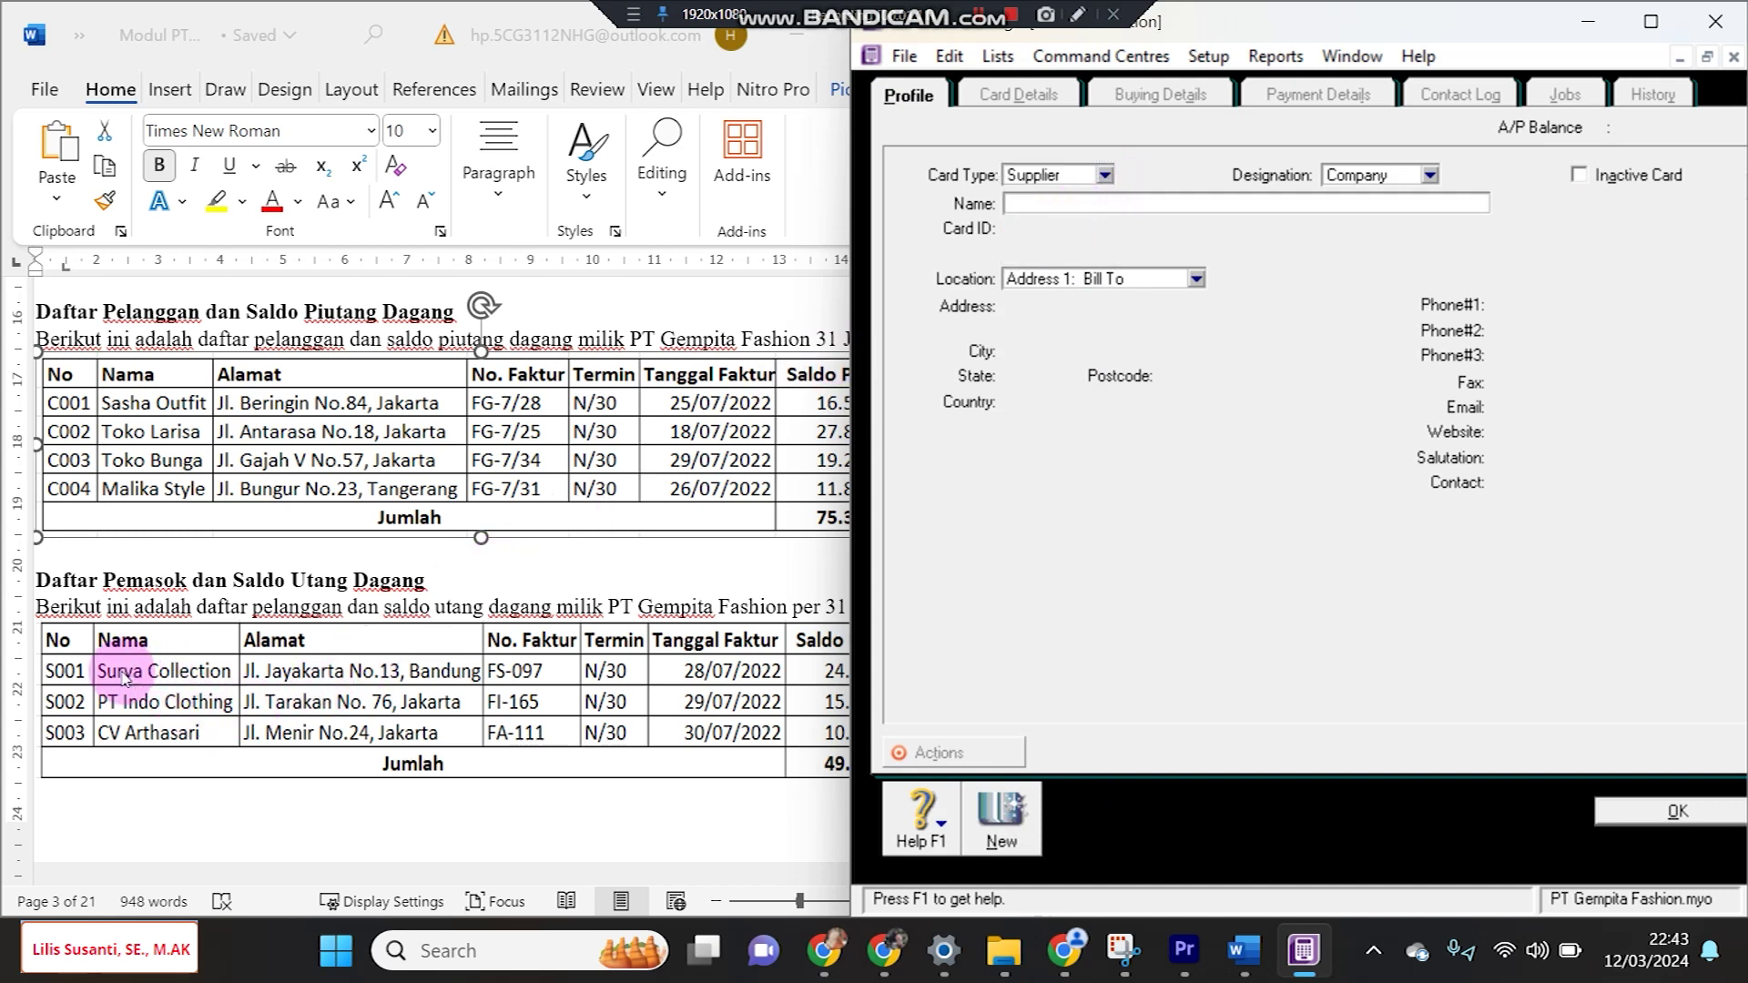
Enter name Surya Collection, card ID S001, address Jl Jayakarta No.13 and city Bandung
{"action": "type", "text": "Surya Collection"}
{"action": "key", "text": "Tab"}
{"action": "type", "text": "S001"}
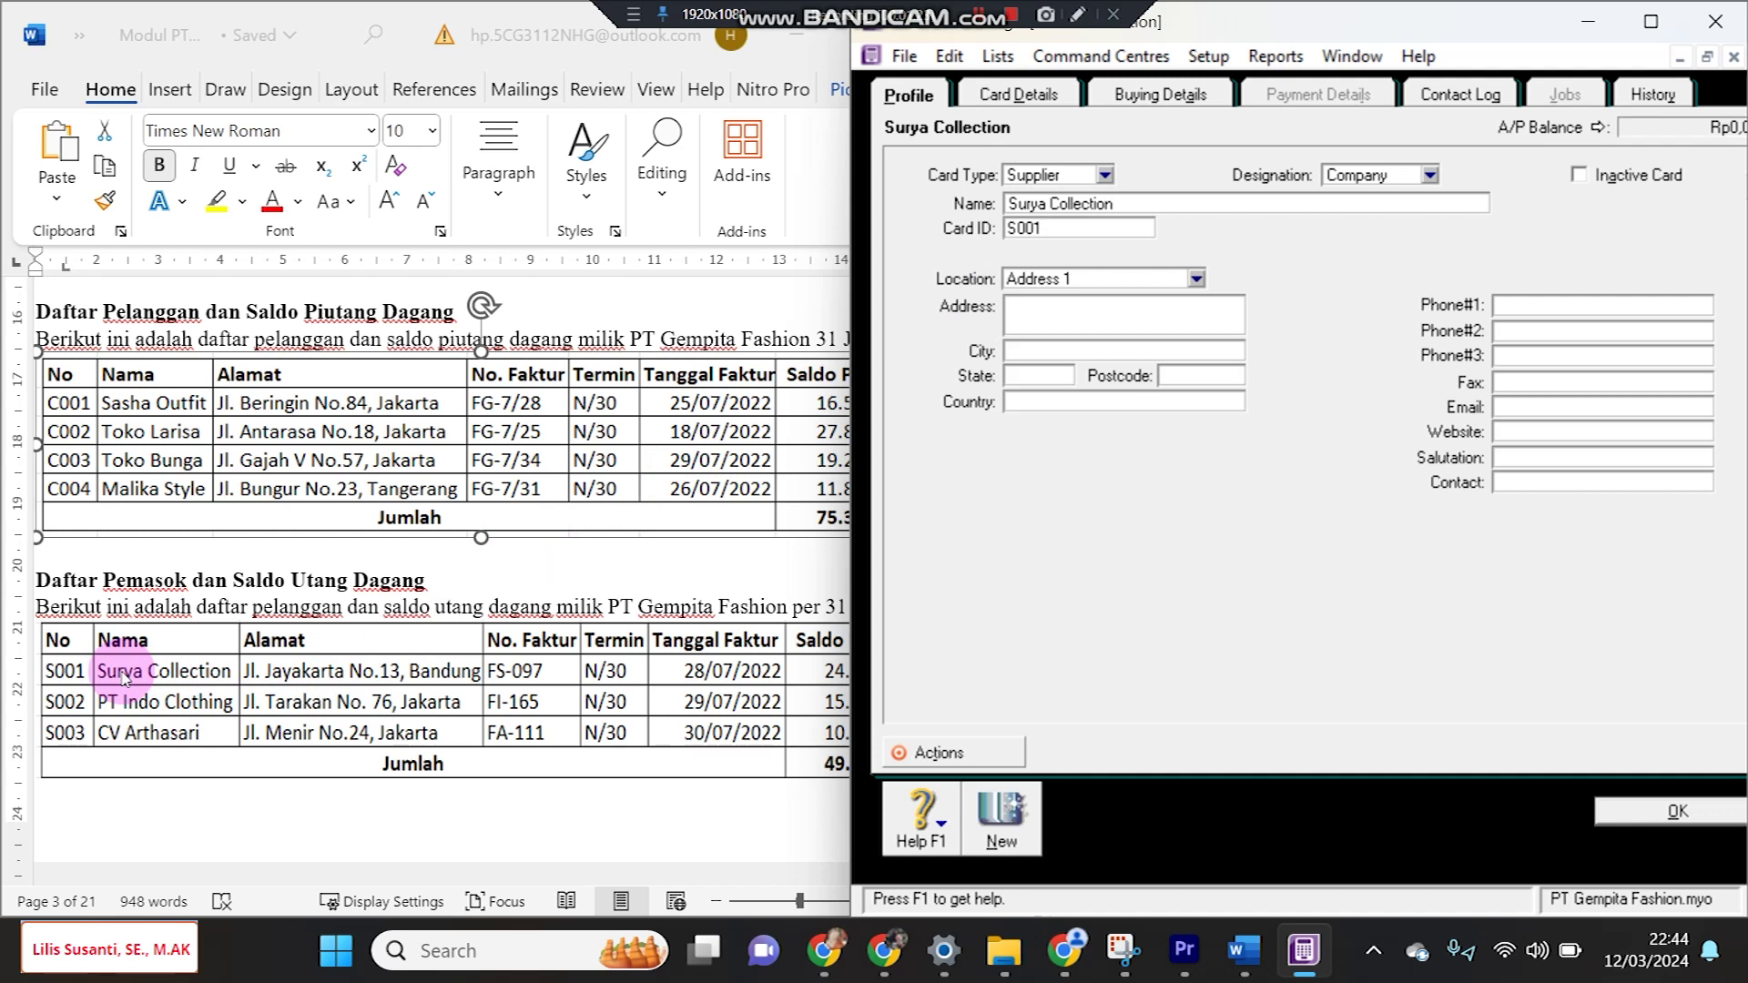
{"action": "left_click", "coordinate": [1064, 308]}
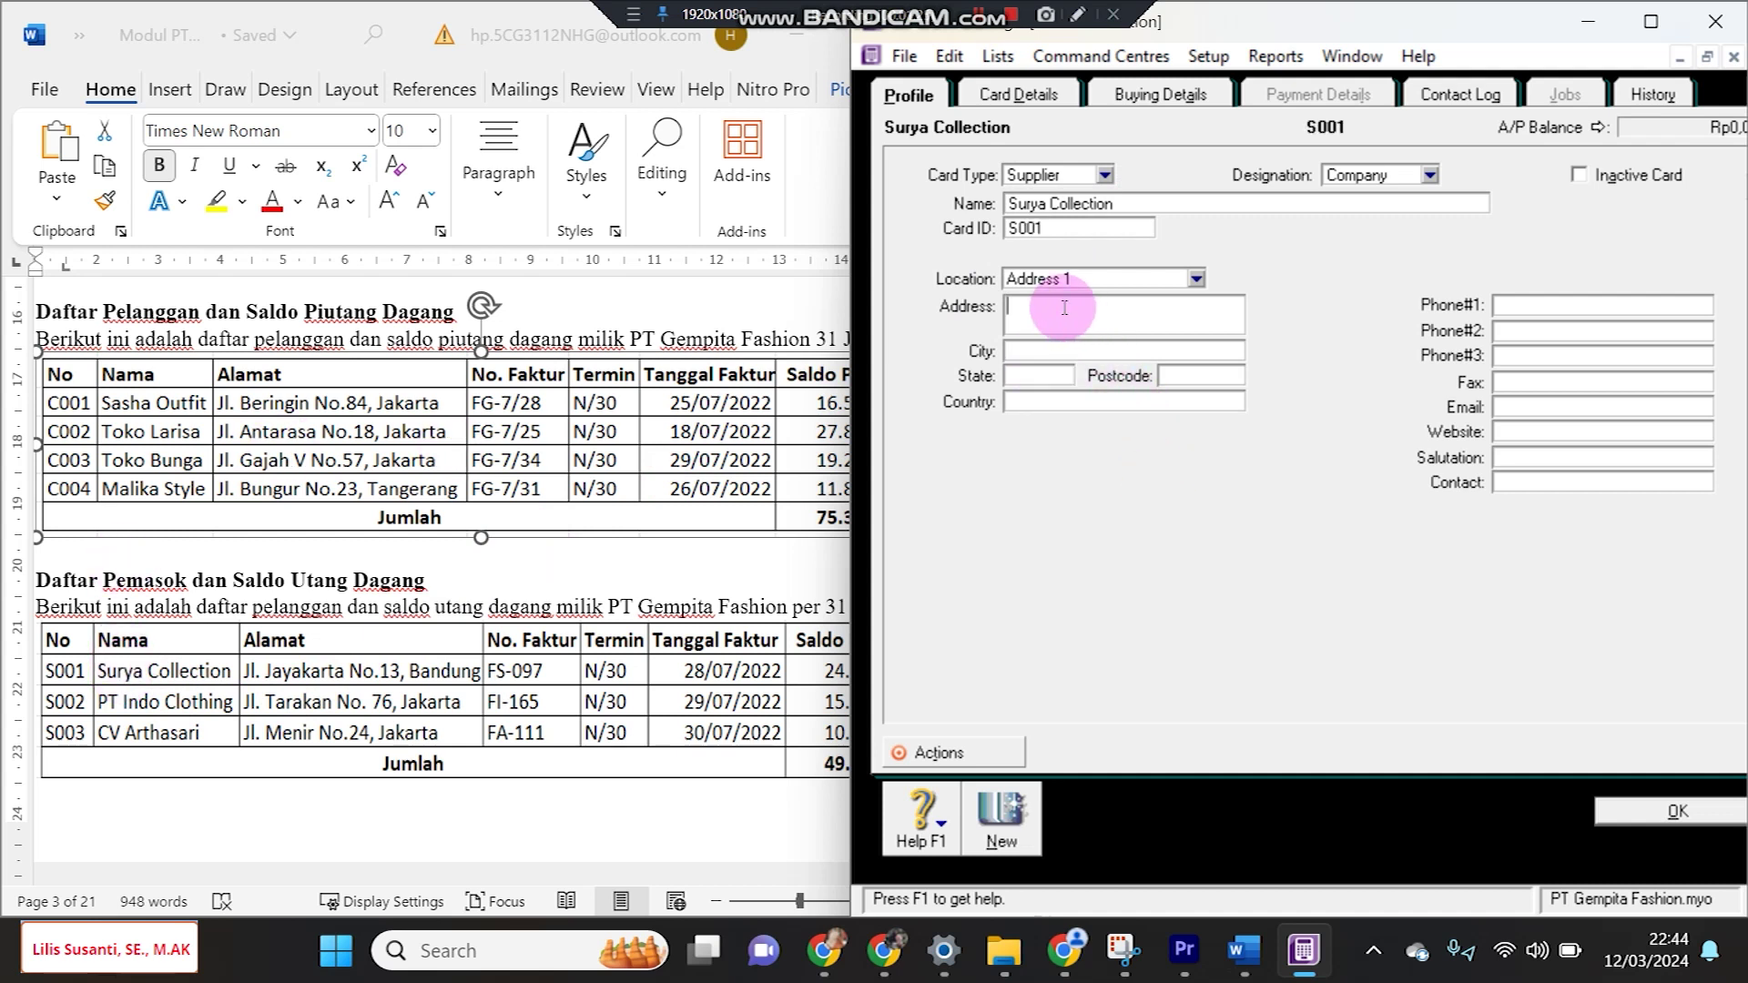
{"action": "type", "text": "Jl Jayakarta No.13"}
{"action": "key", "text": "Return"}
{"action": "key", "text": "Tab"}
{"action": "type", "text": "Bandung"}
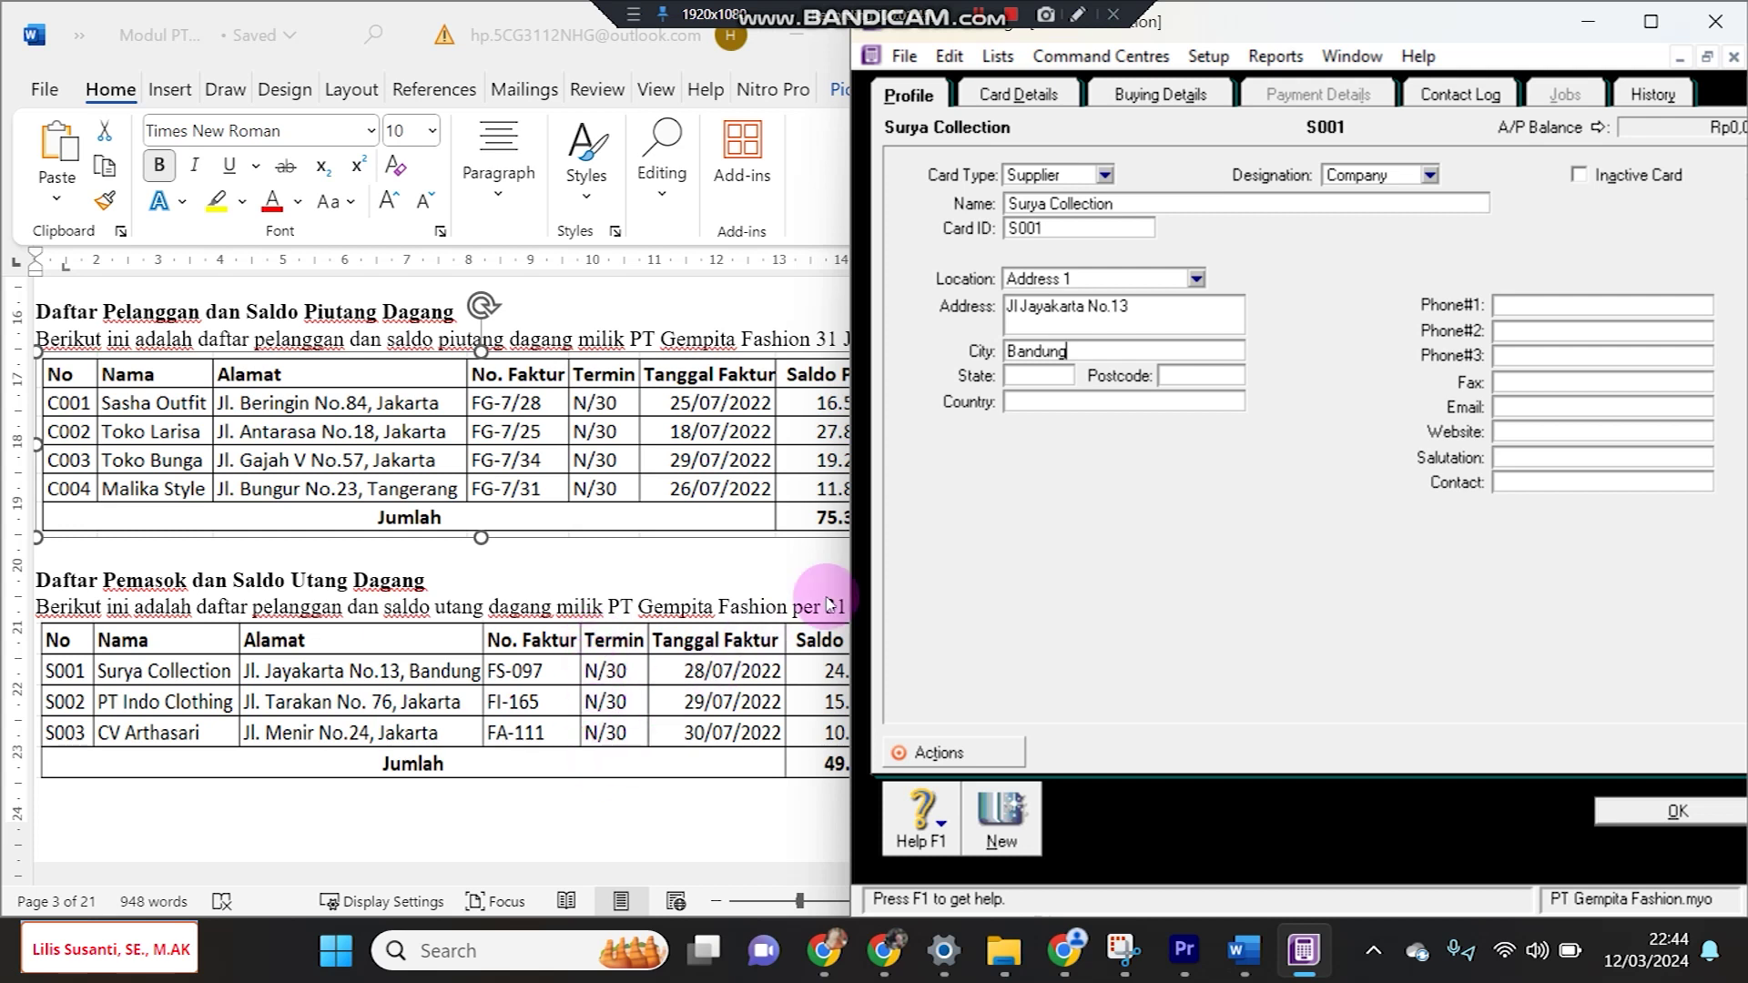
Set buying terms to In a Given # of Days, 30 days, and save the card
{"action": "left_click", "coordinate": [1125, 103]}
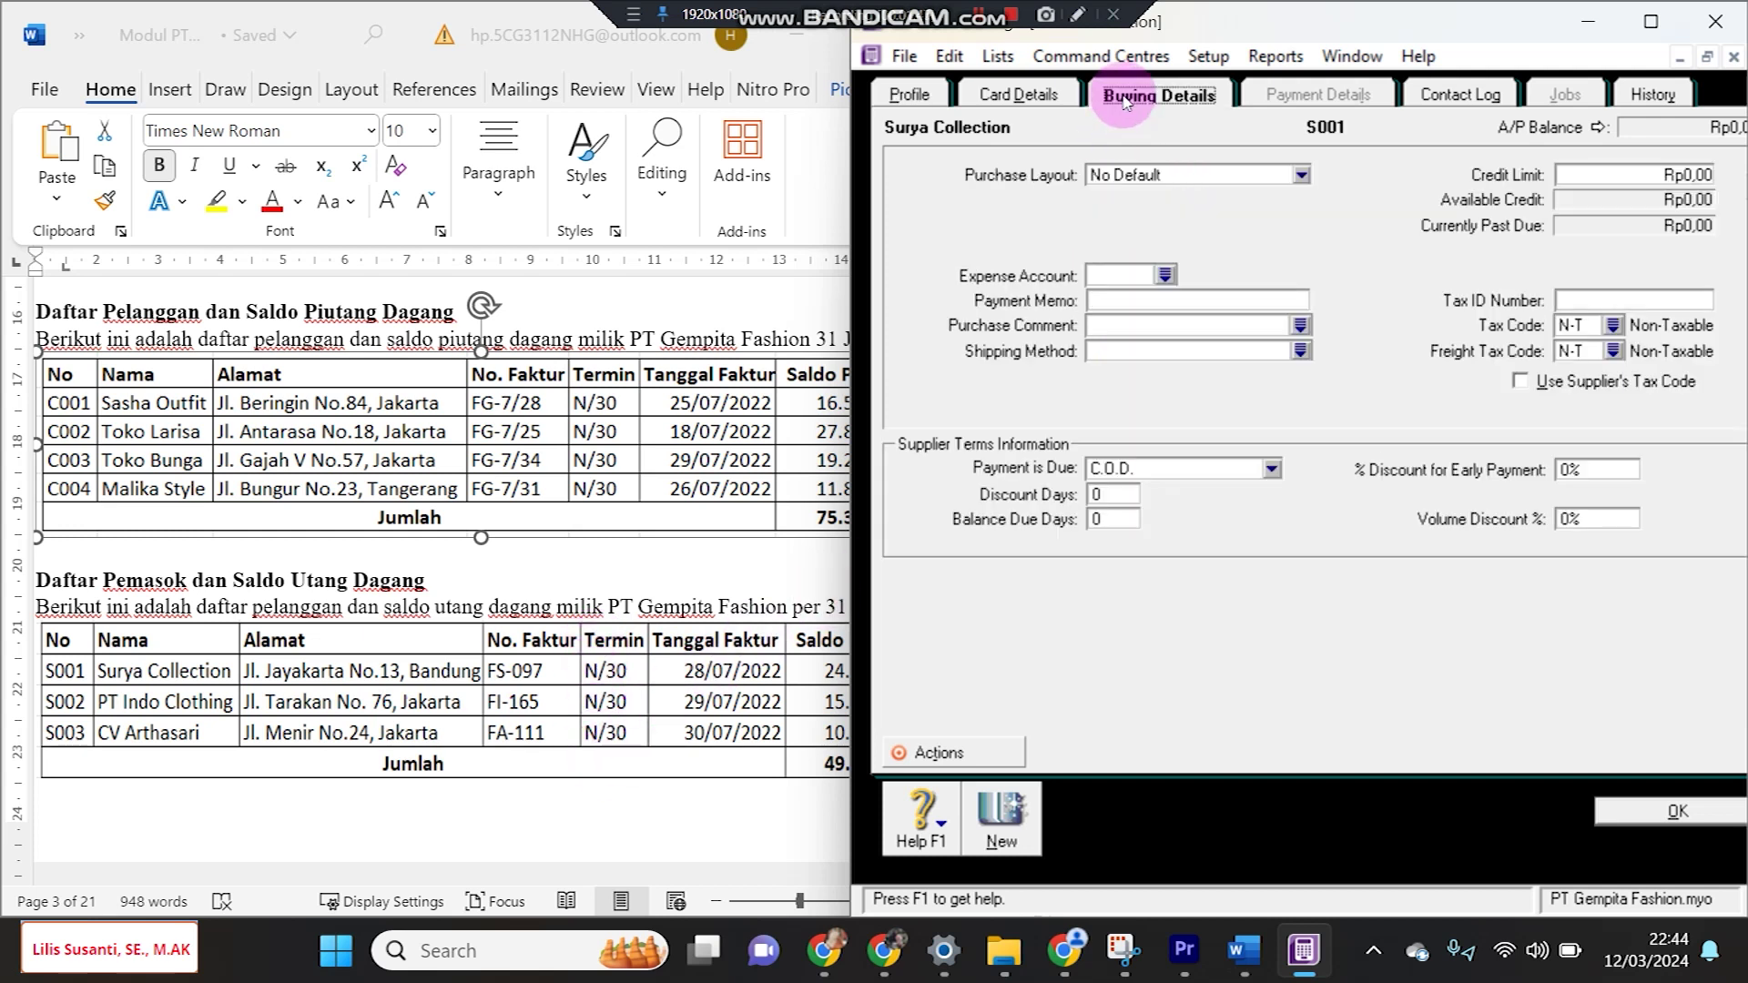
{"action": "left_click", "coordinate": [1122, 468]}
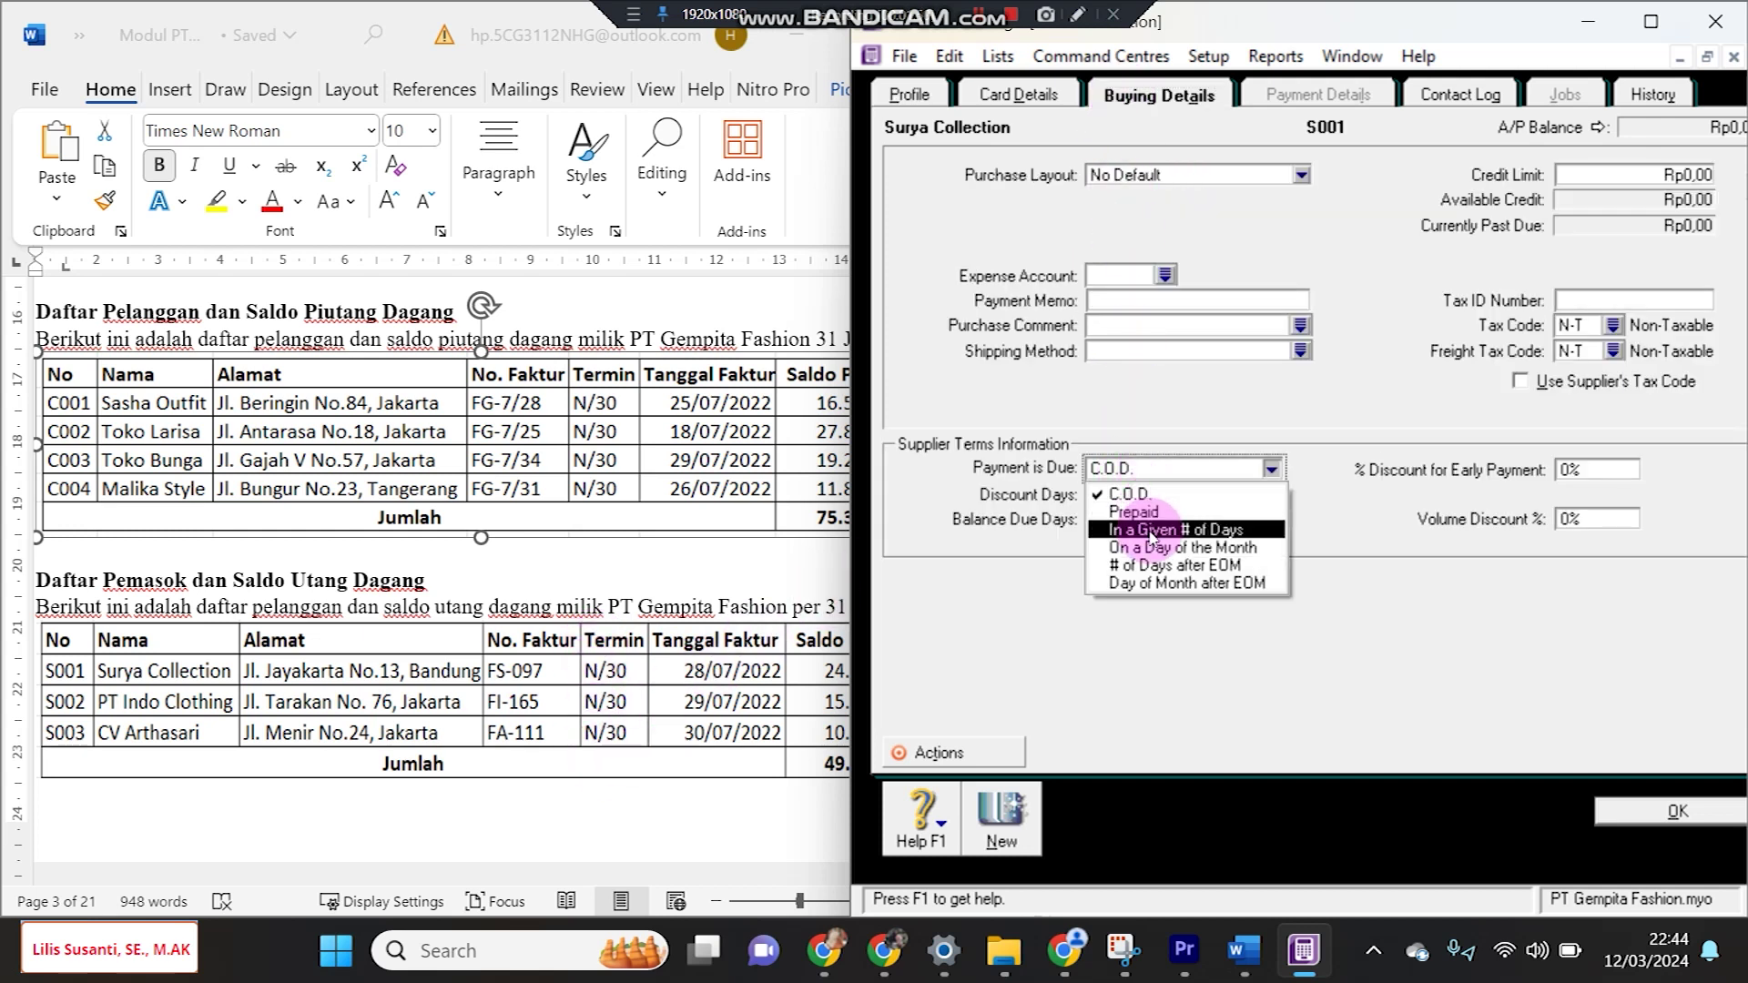
{"action": "left_click", "coordinate": [1156, 530]}
{"action": "left_click", "coordinate": [1104, 521]}
{"action": "type", "text": "30"}
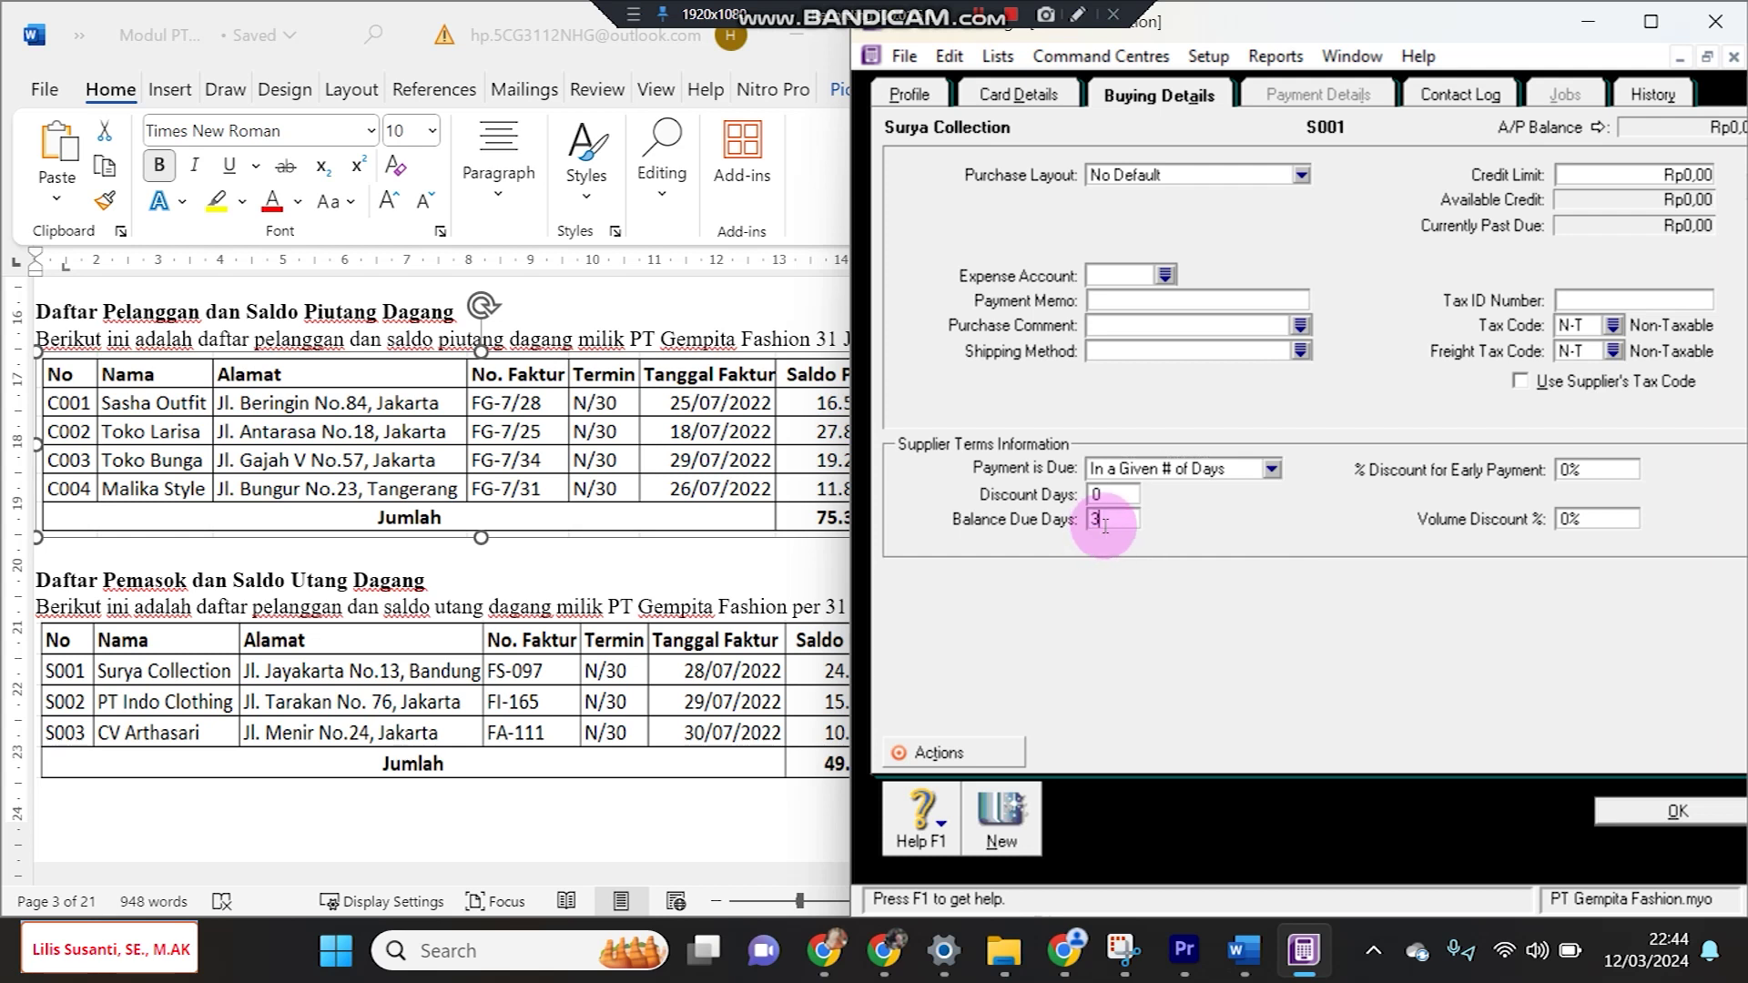
{"action": "left_click", "coordinate": [1029, 801]}
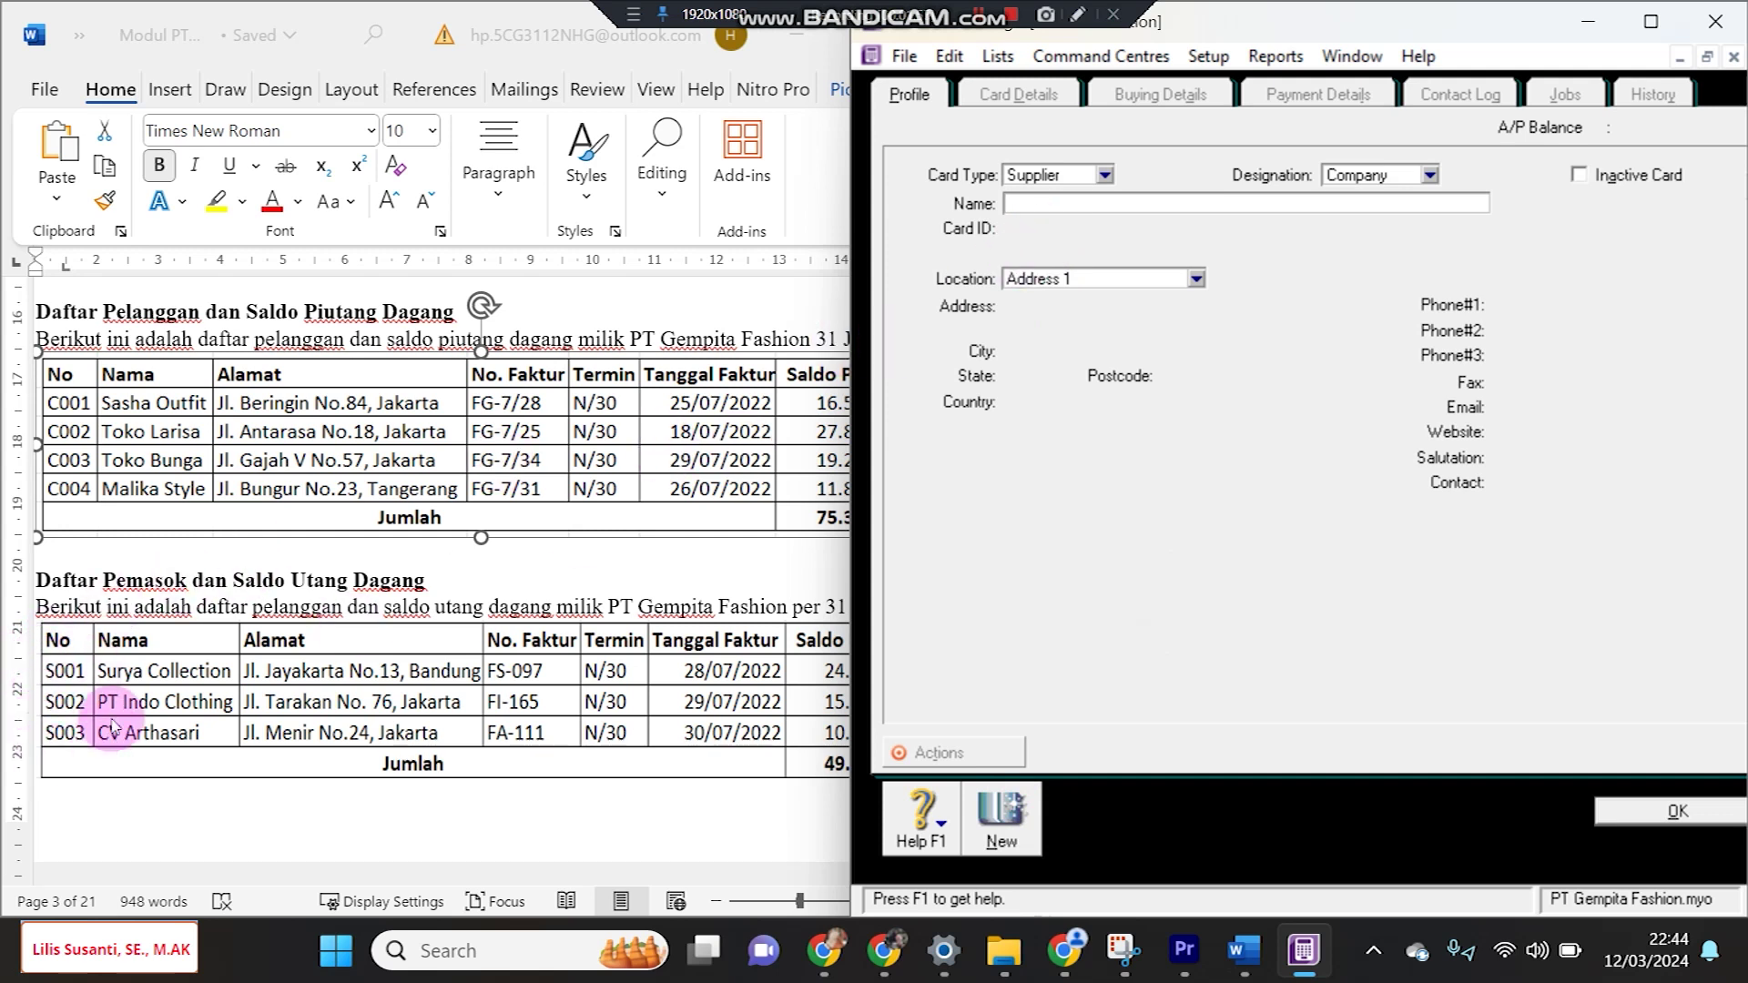
Enter name PT Indo Cloting, card ID S002, address Jl Tarakan No.76 and city Jakarta
{"action": "type", "text": "PT"}
{"action": "type", "text": " Indo"}
{"action": "type", "text": " Clo"}
{"action": "type", "text": "ot"}
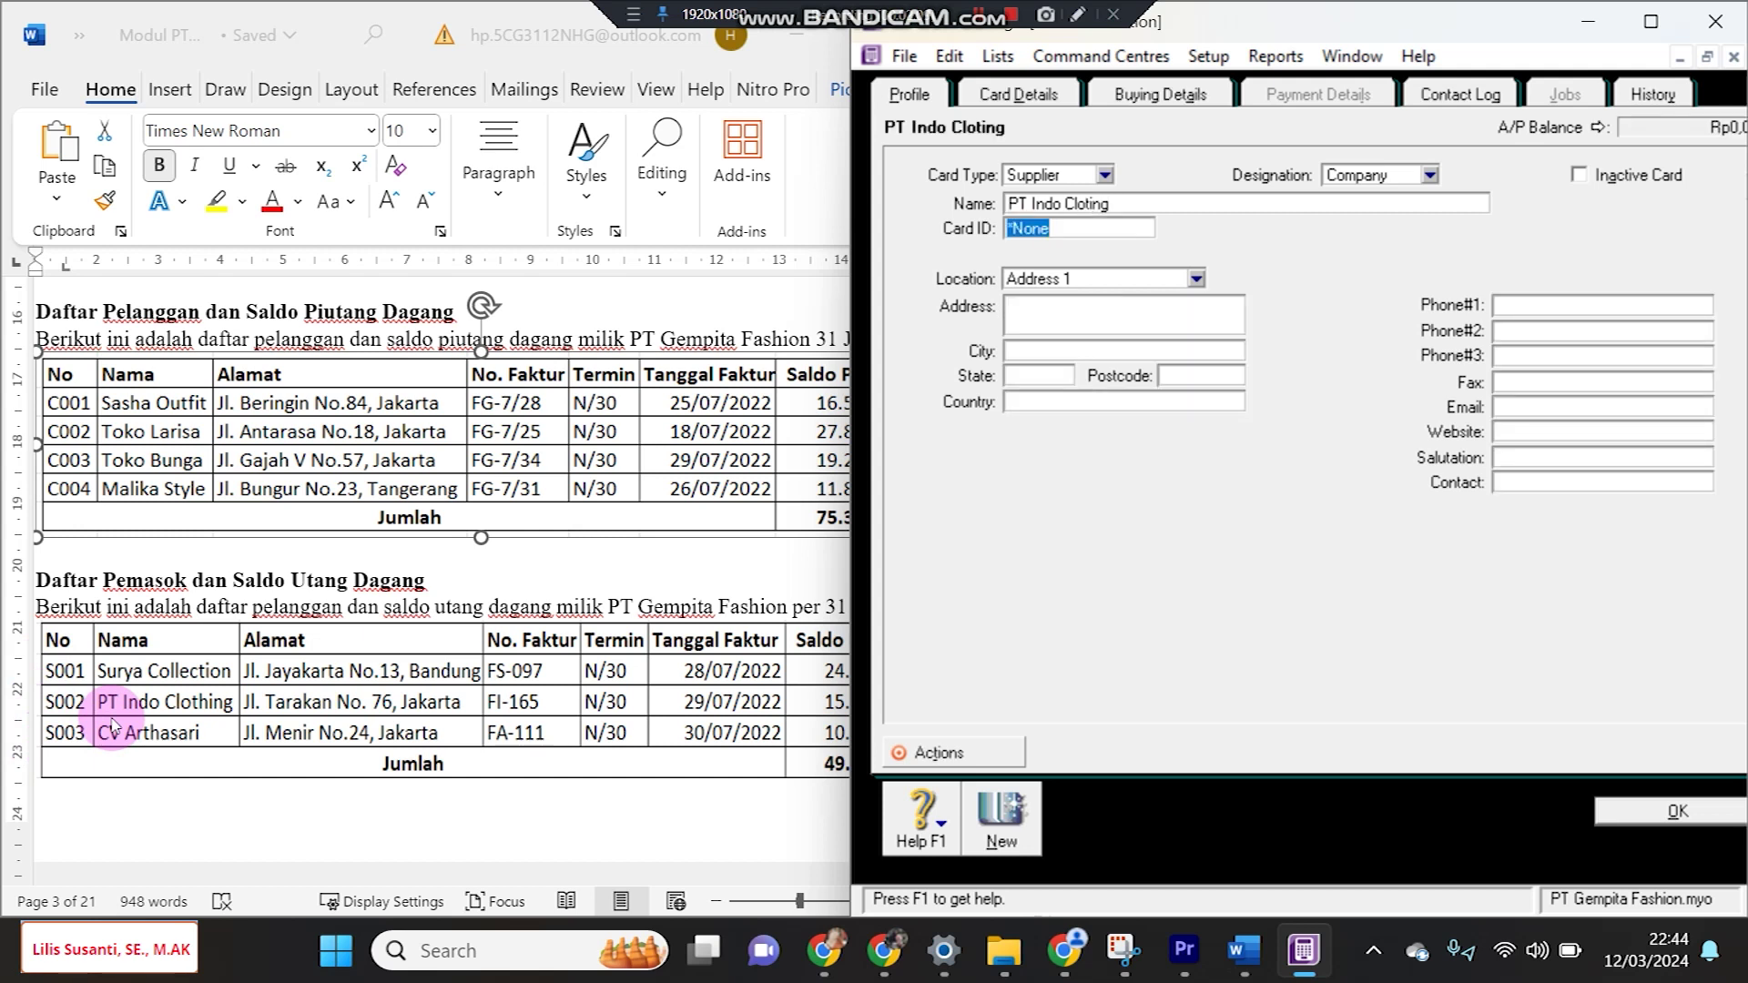
{"action": "type", "text": "S002"}
{"action": "key", "text": "Tab"}
{"action": "key", "text": "Tab"}
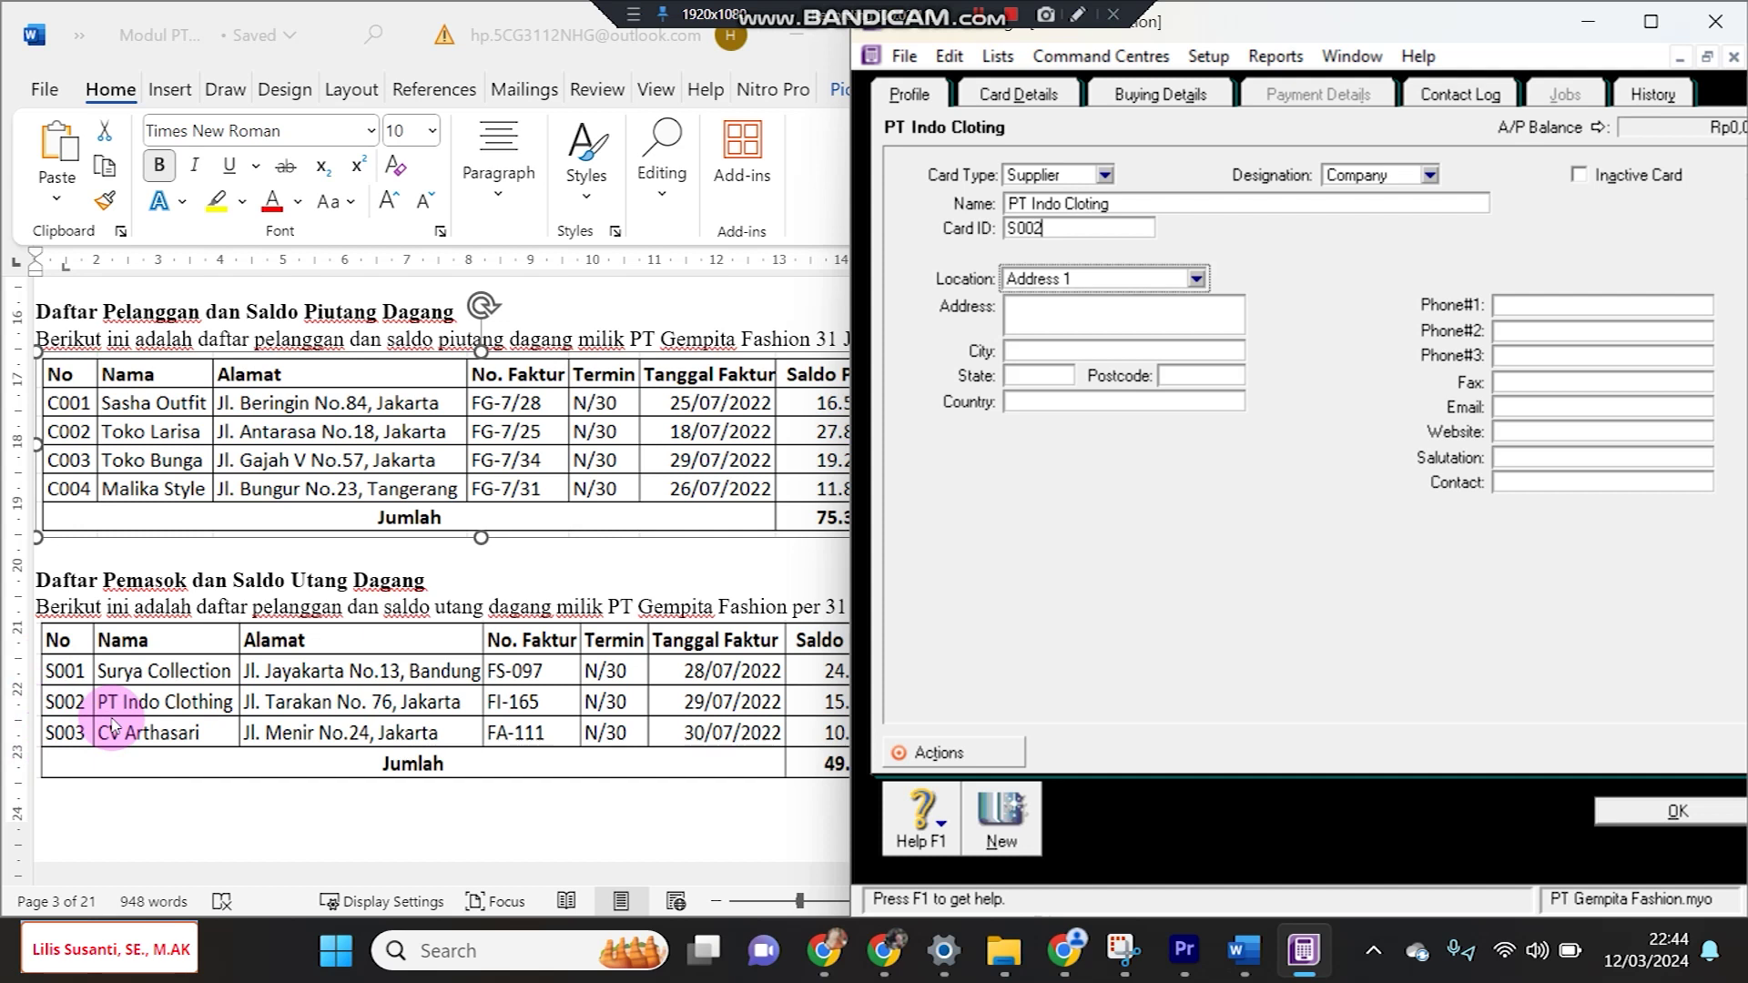
{"action": "type", "text": "J"}
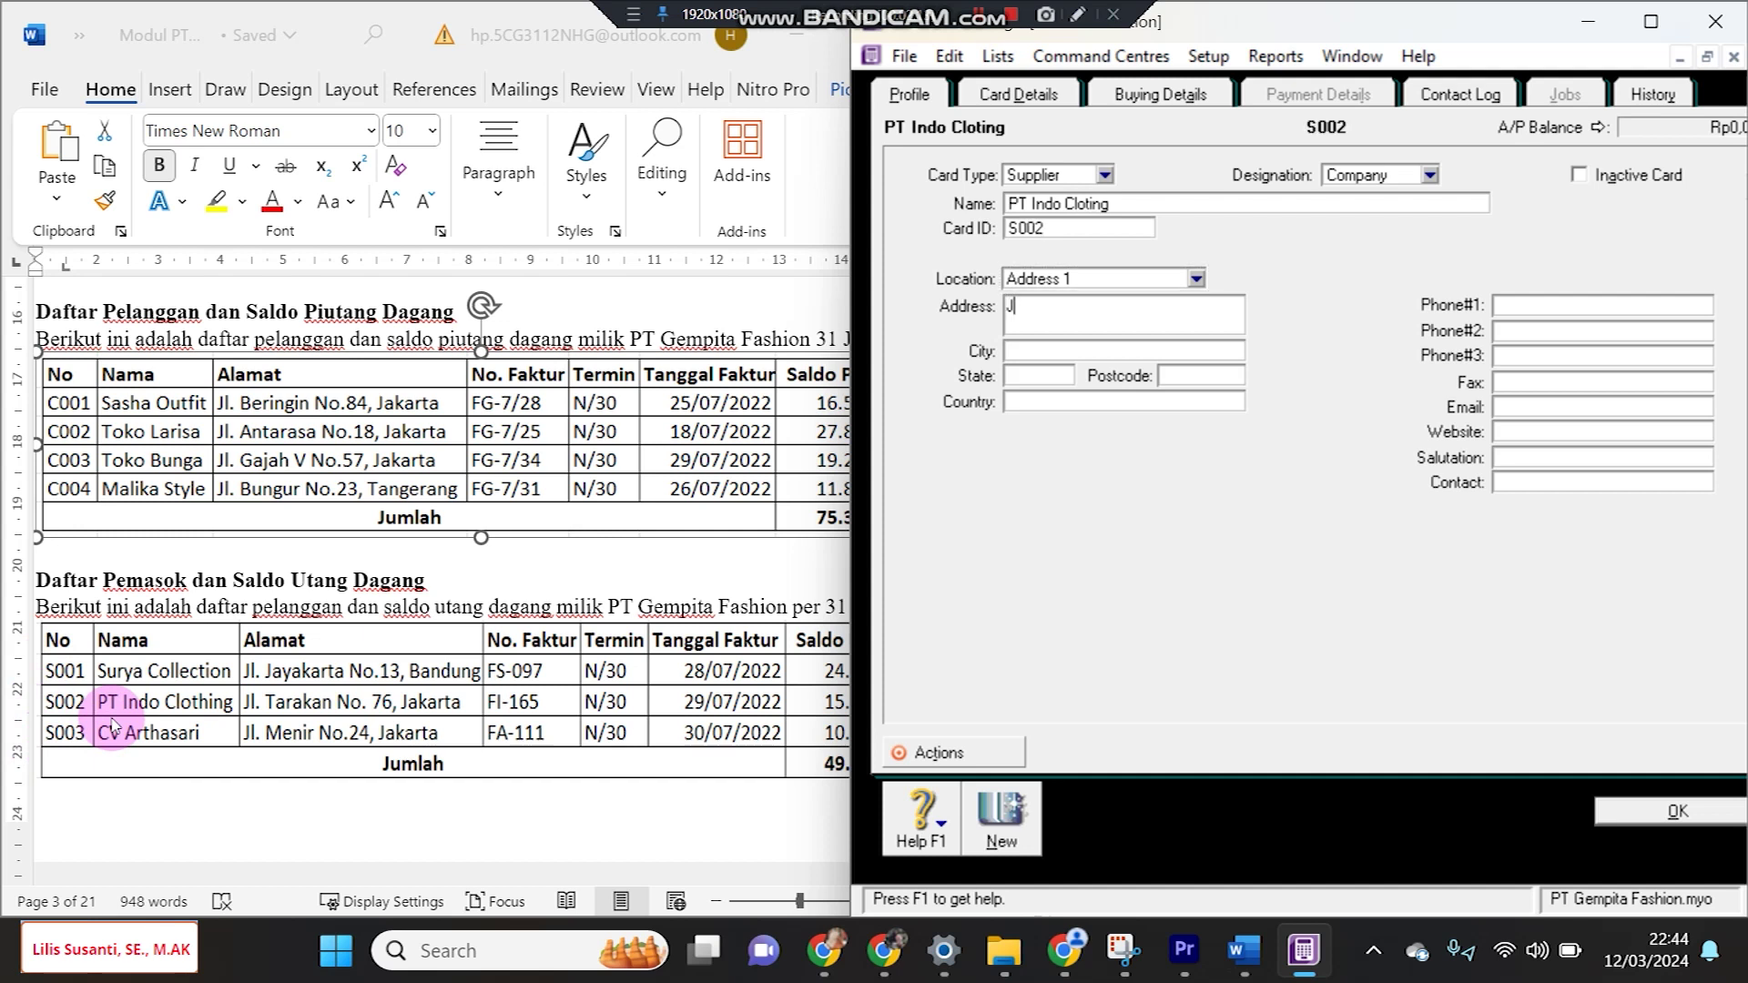
{"action": "type", "text": "l Tarakan No.76"}
{"action": "key", "text": "Tab"}
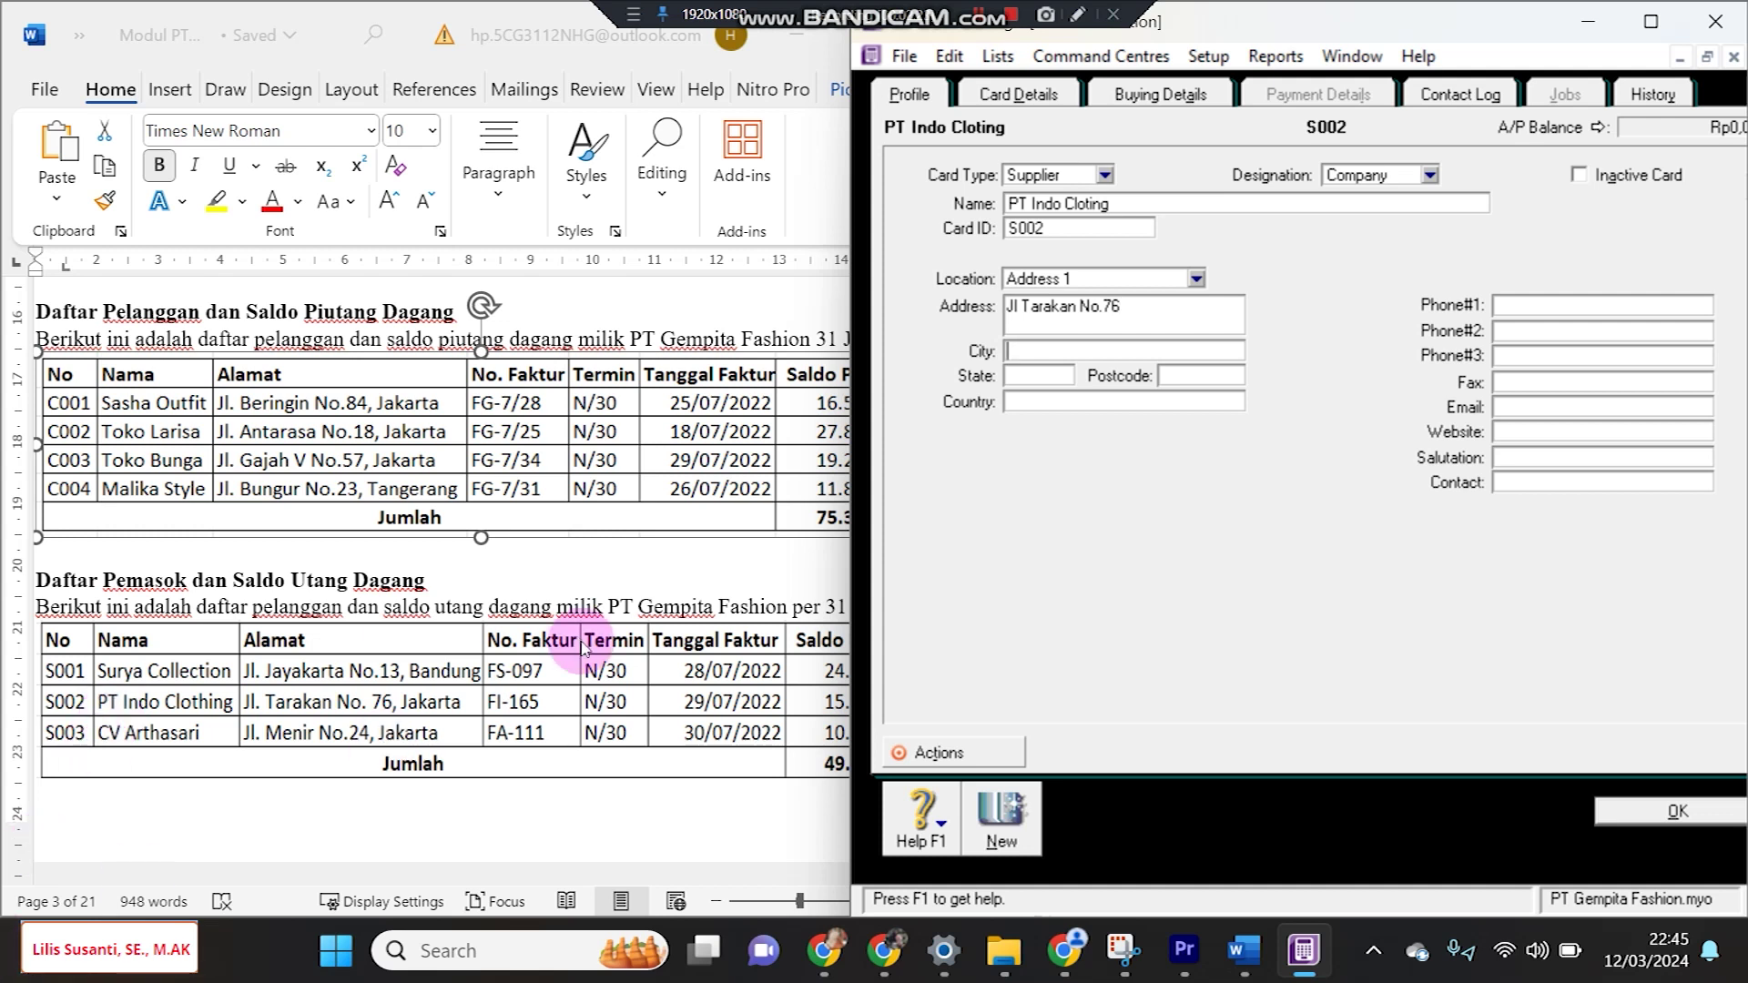
{"action": "type", "text": "Jakarta"}
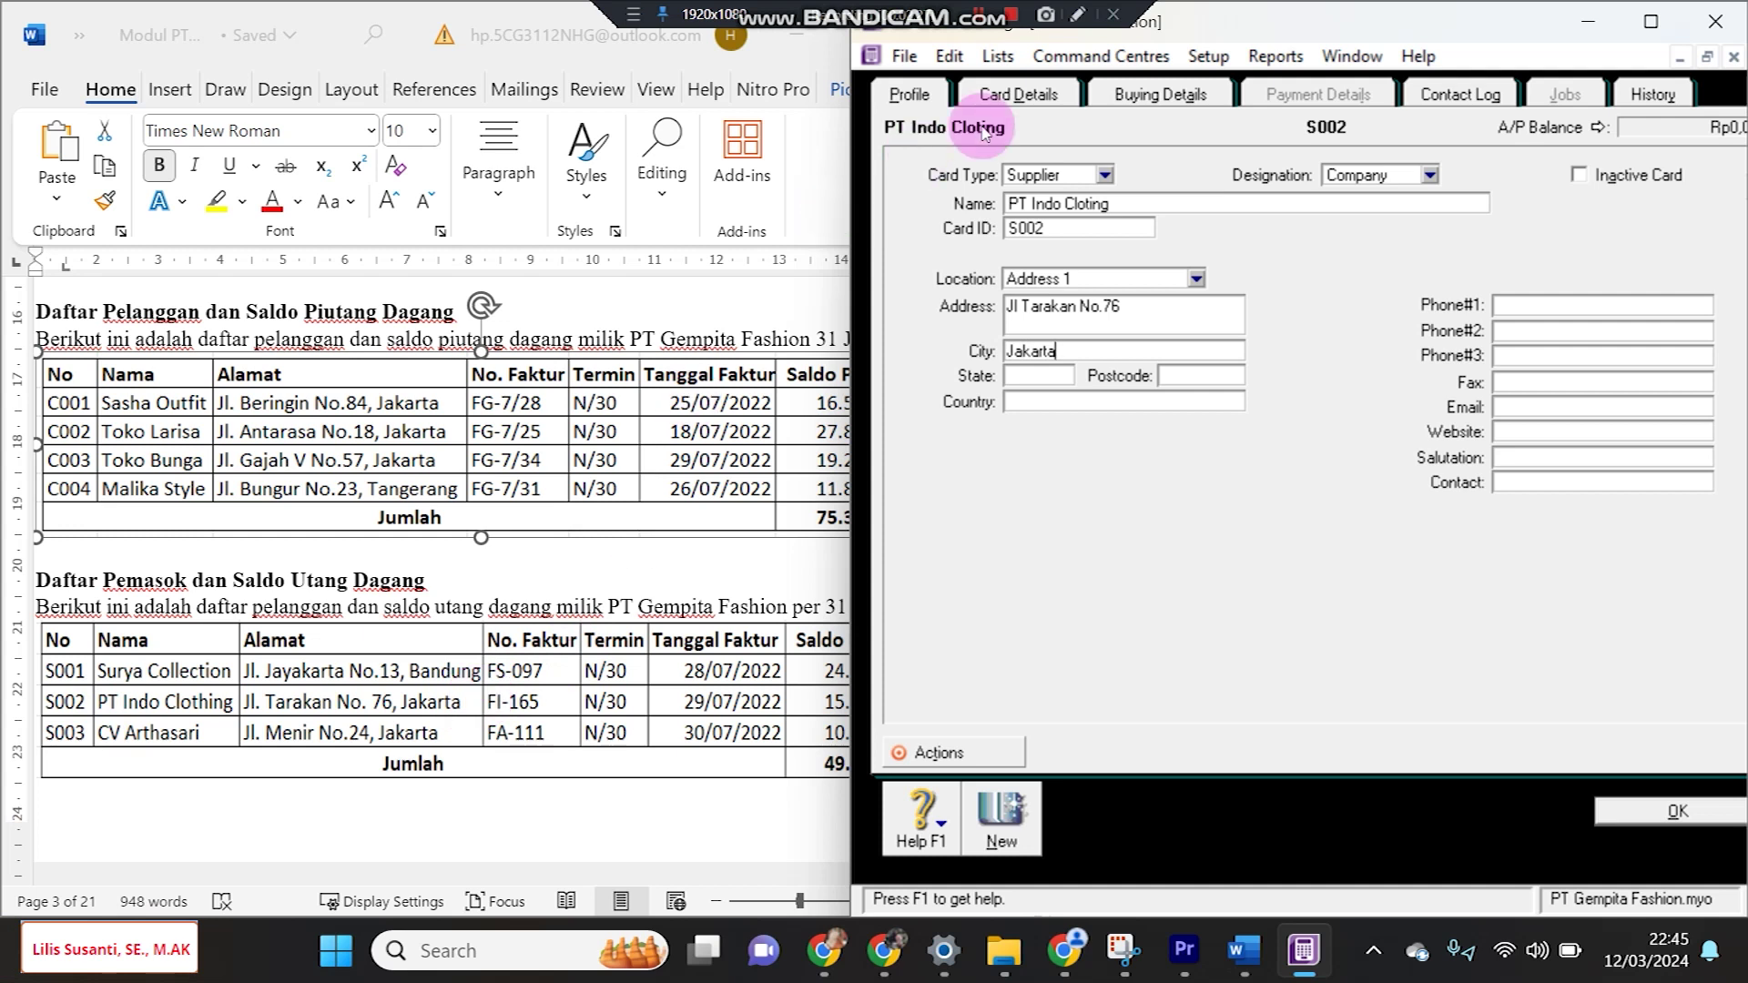
Set buying terms to In a Given # of Days, 30 days, and save the card
{"action": "left_click", "coordinate": [1161, 95]}
{"action": "left_click", "coordinate": [1126, 469]}
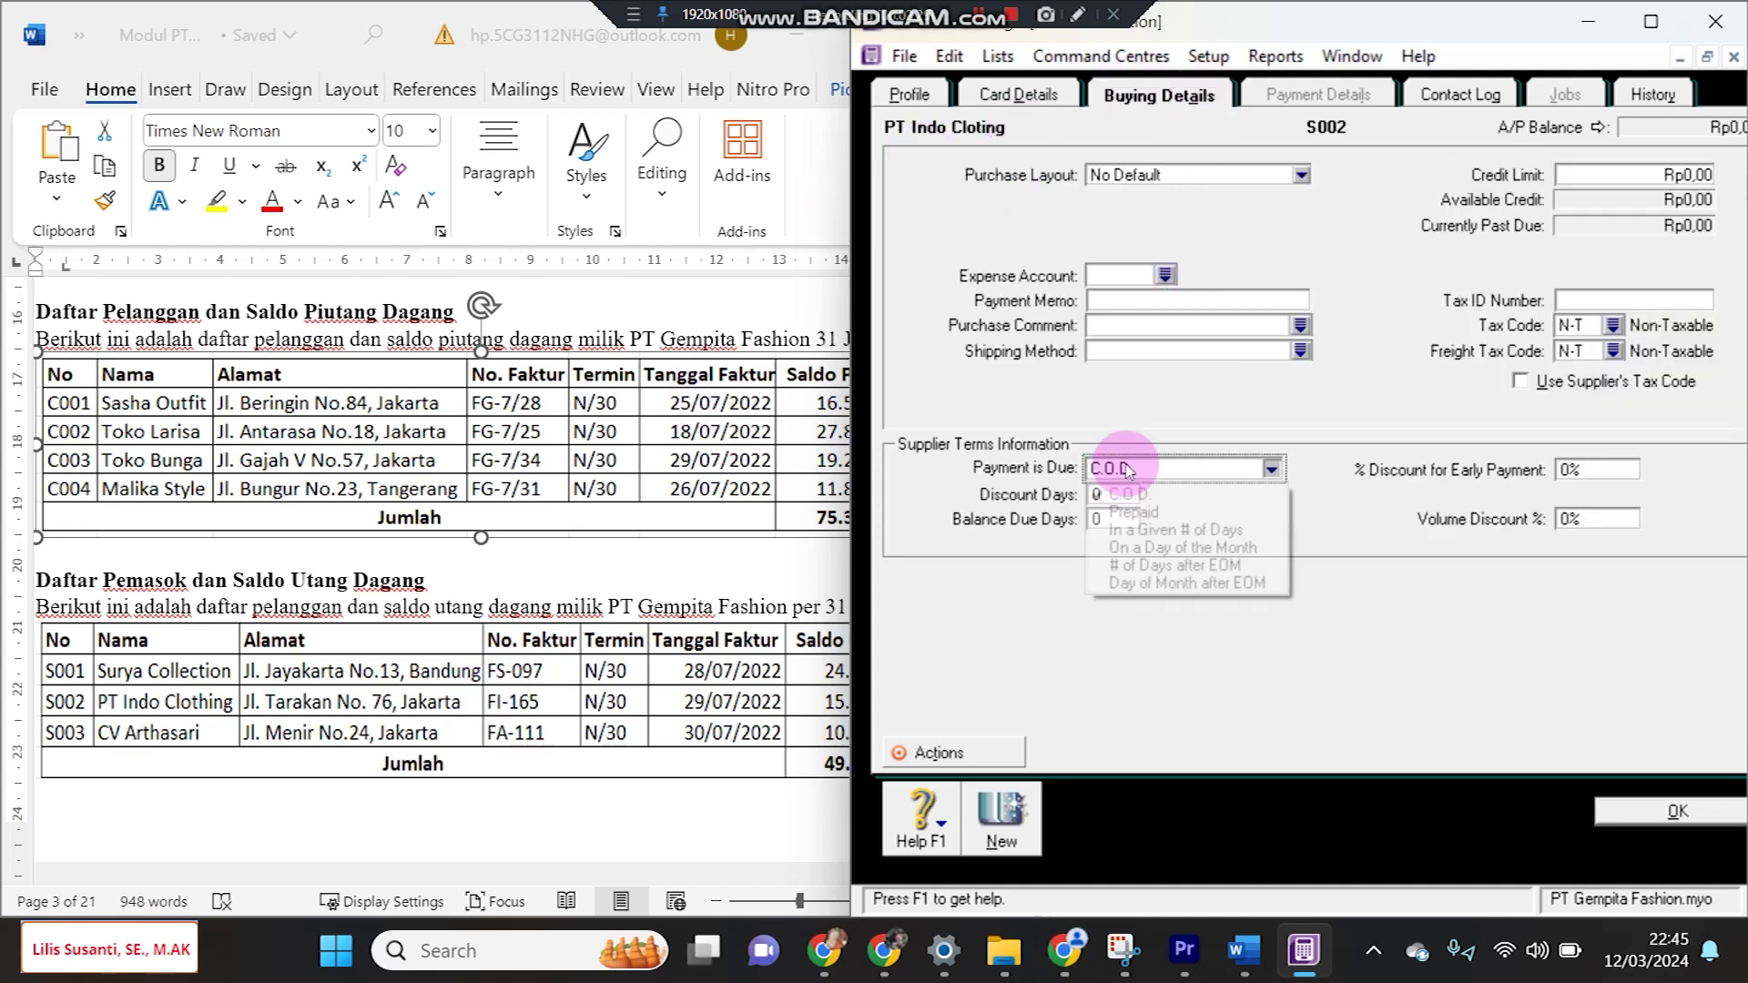
{"action": "left_click", "coordinate": [1129, 529]}
{"action": "left_click", "coordinate": [1115, 521]}
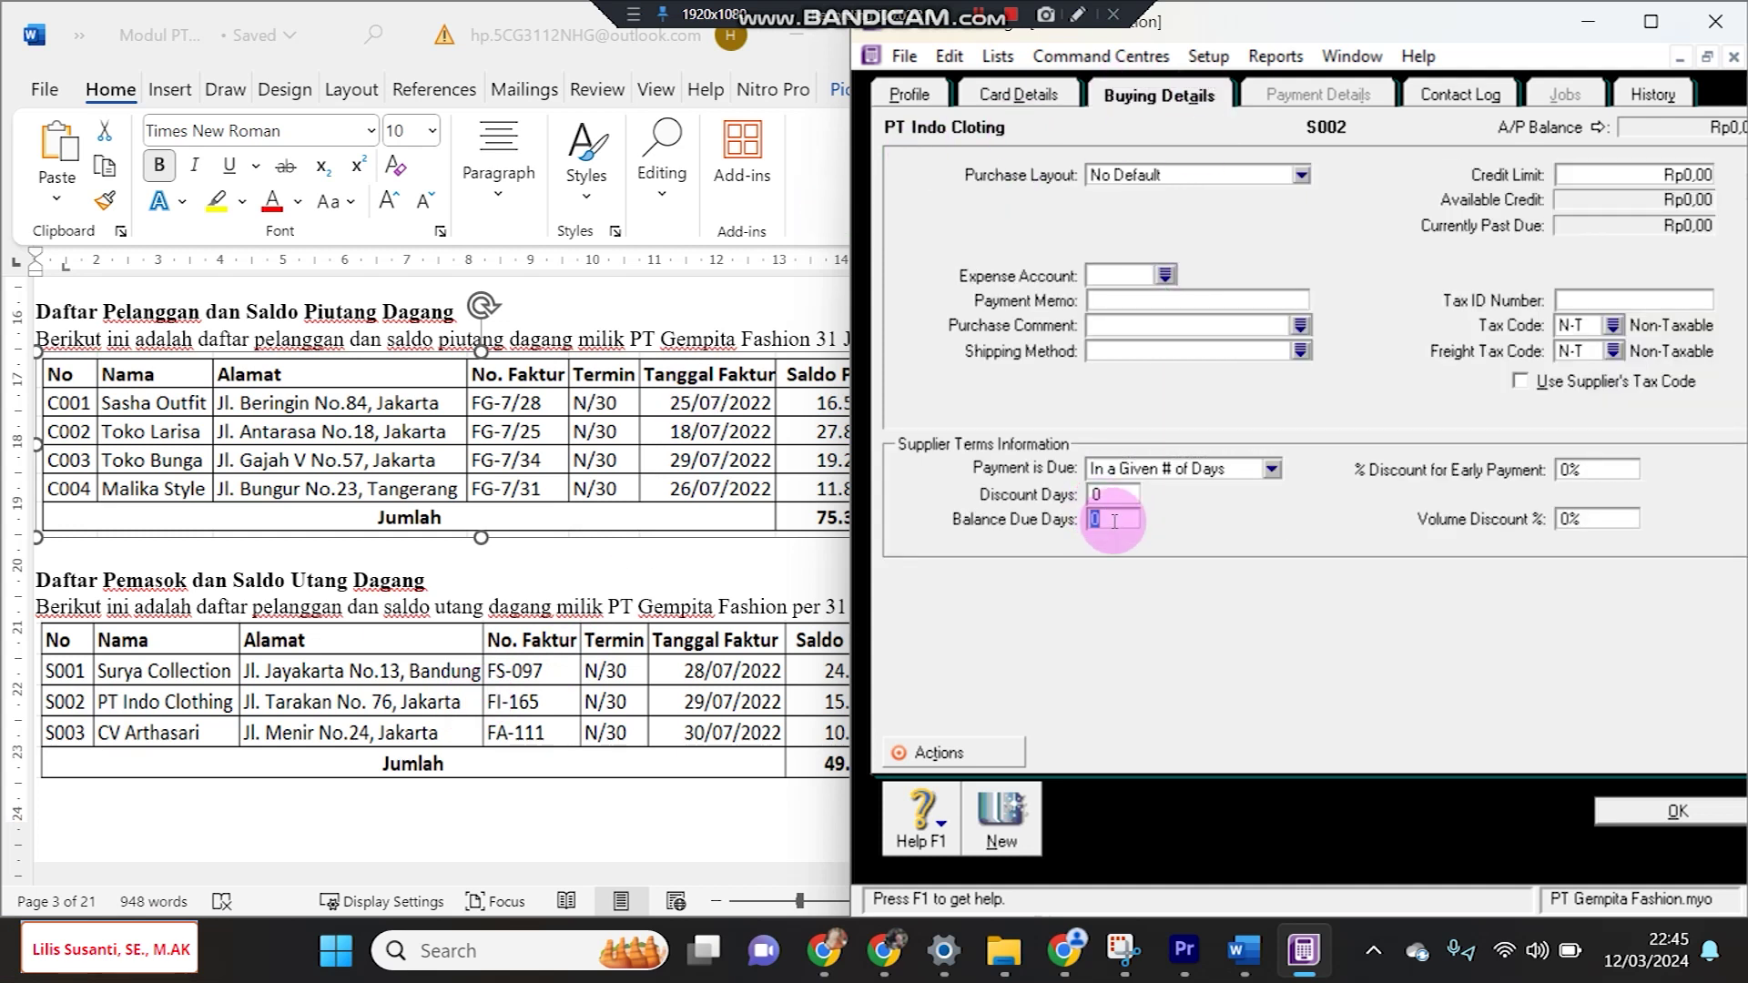
{"action": "type", "text": "30"}
{"action": "left_click", "coordinate": [993, 830]}
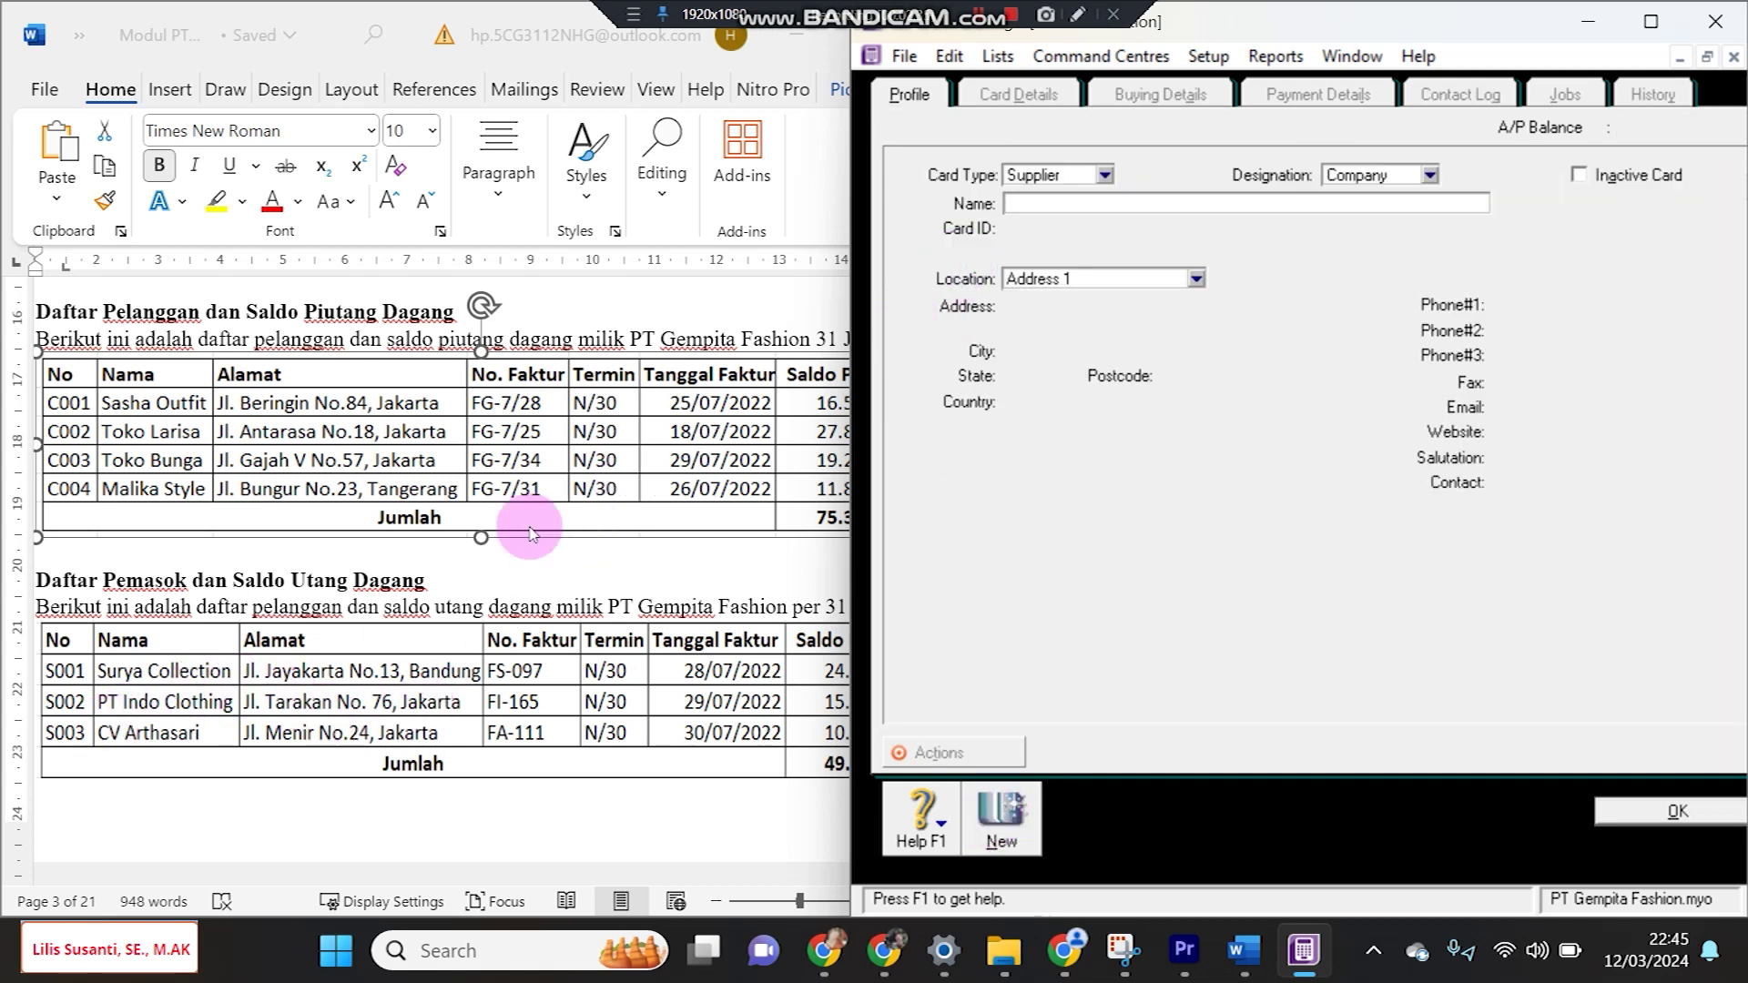
Enter name CV Arthasari, card ID S003, address Jl. Menir No.24 and city Jakarta
{"action": "left_click", "coordinate": [1040, 216]}
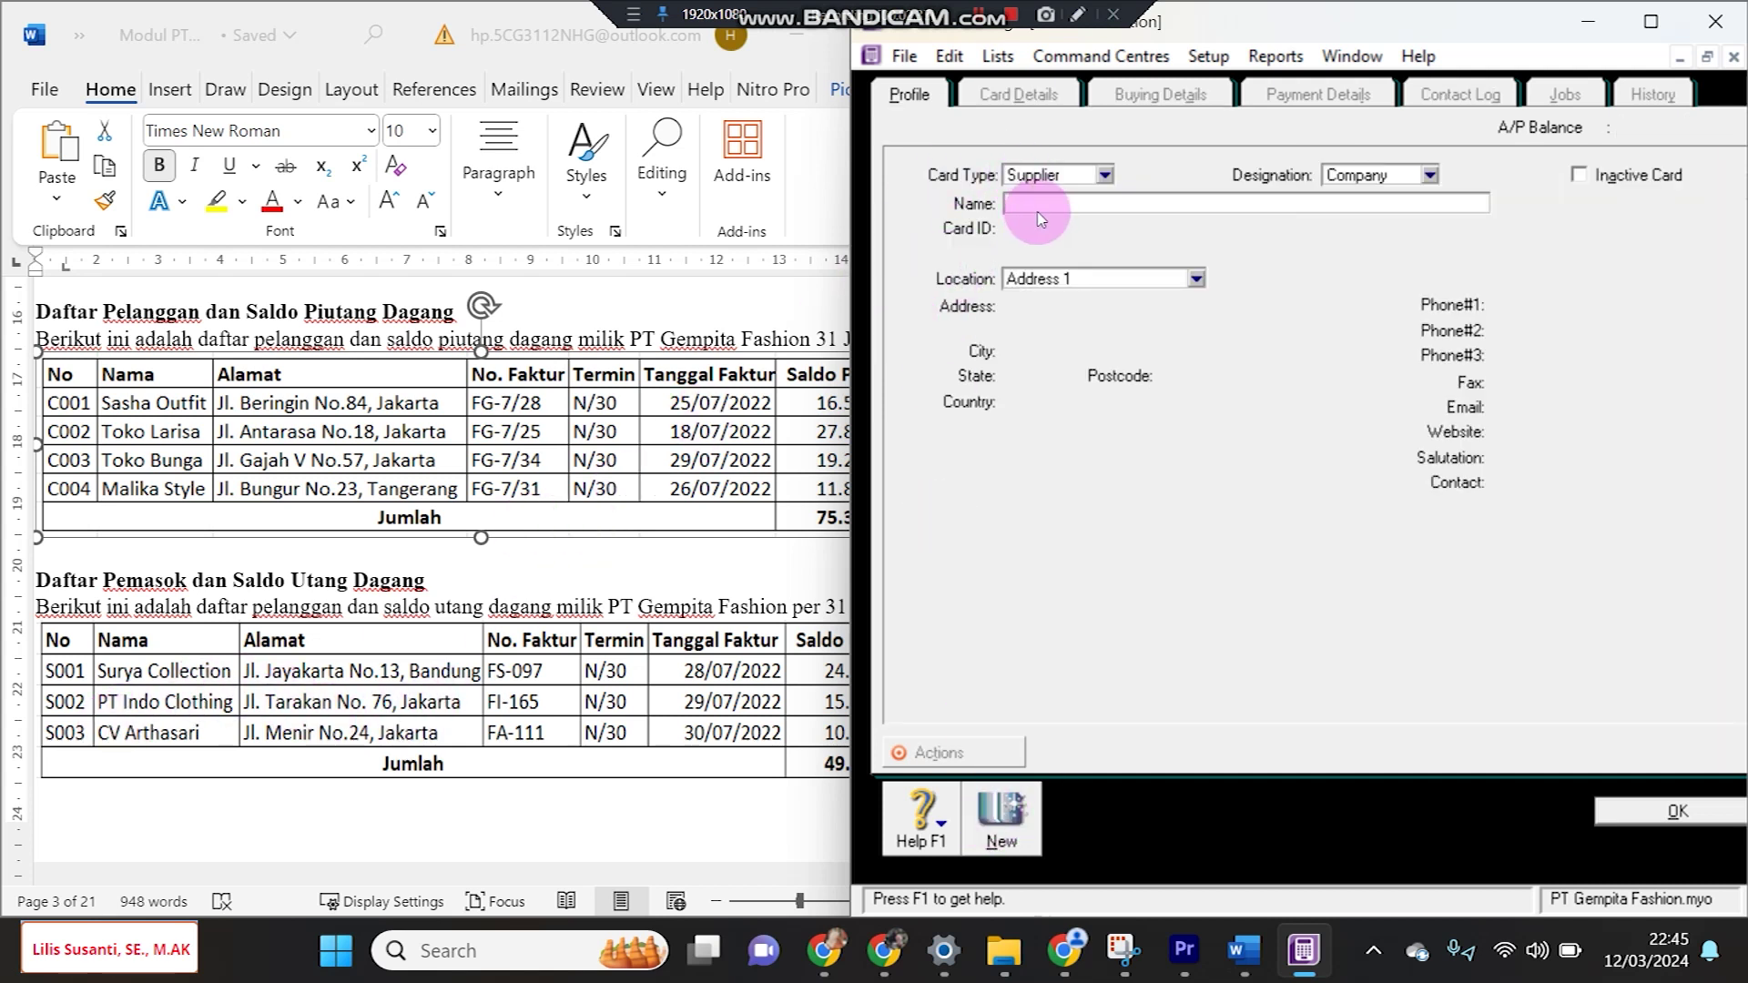
{"action": "type", "text": "CV Arthasari"}
{"action": "key", "text": "Tab"}
{"action": "type", "text": "S00"}
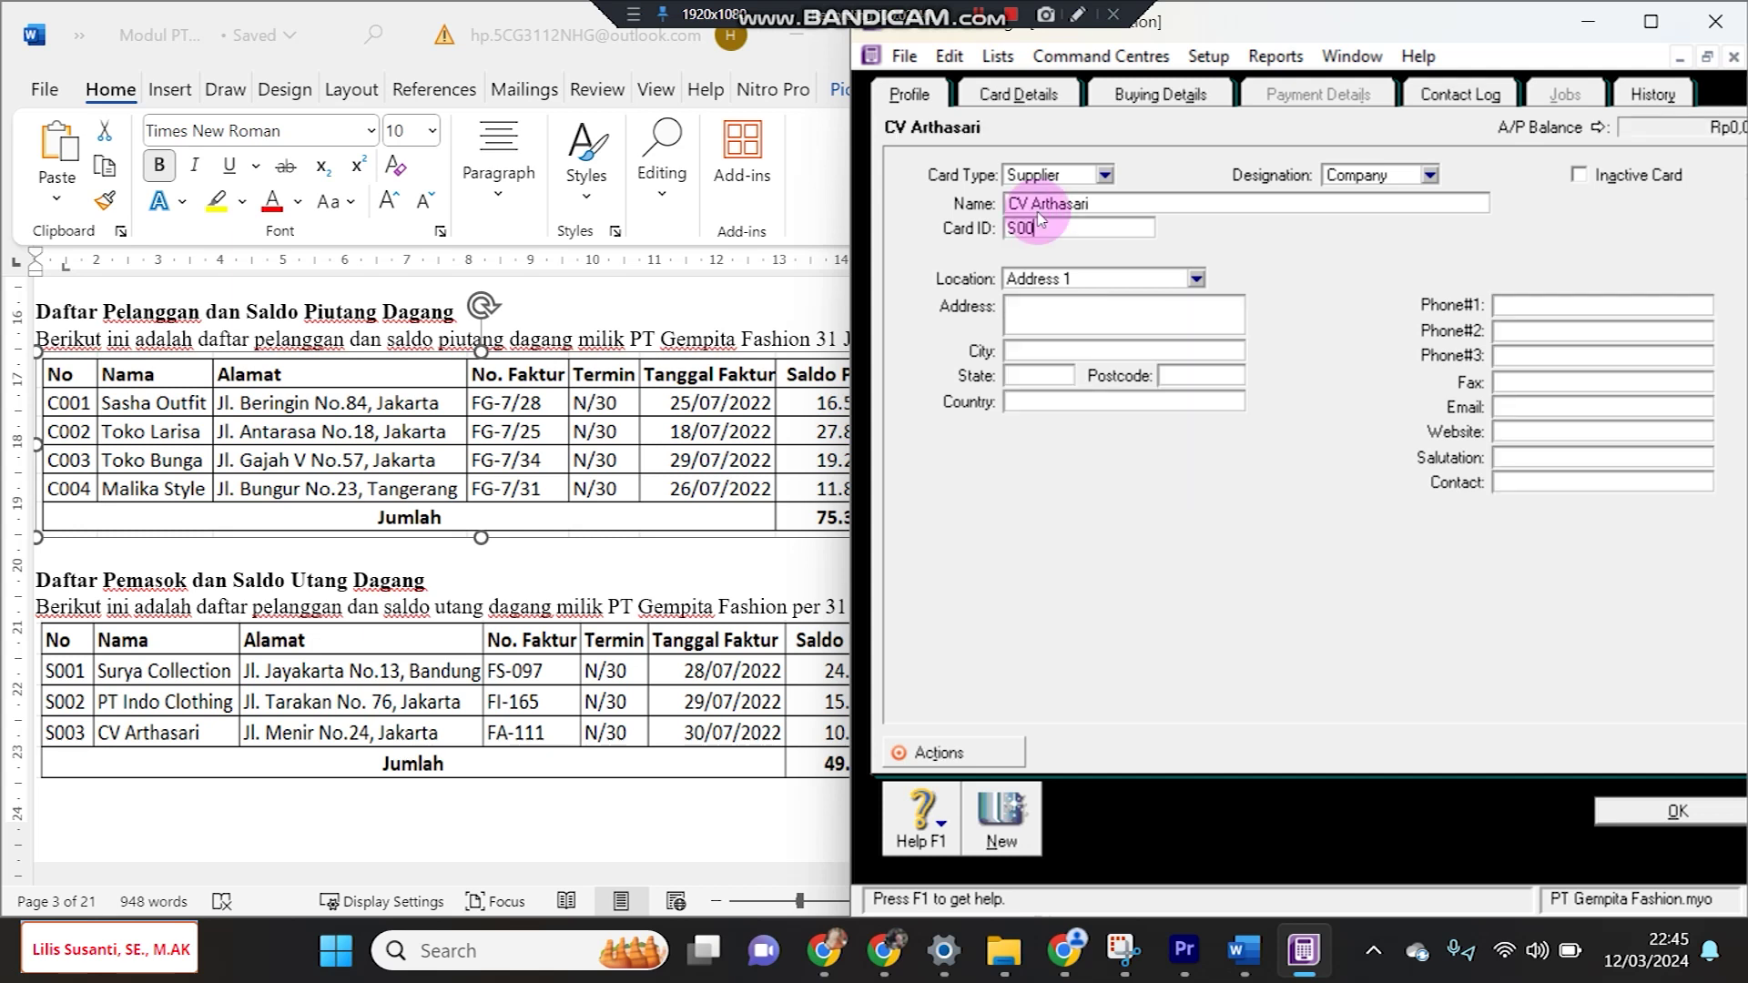
{"action": "type", "text": "3"}
{"action": "left_click", "coordinate": [1050, 322]}
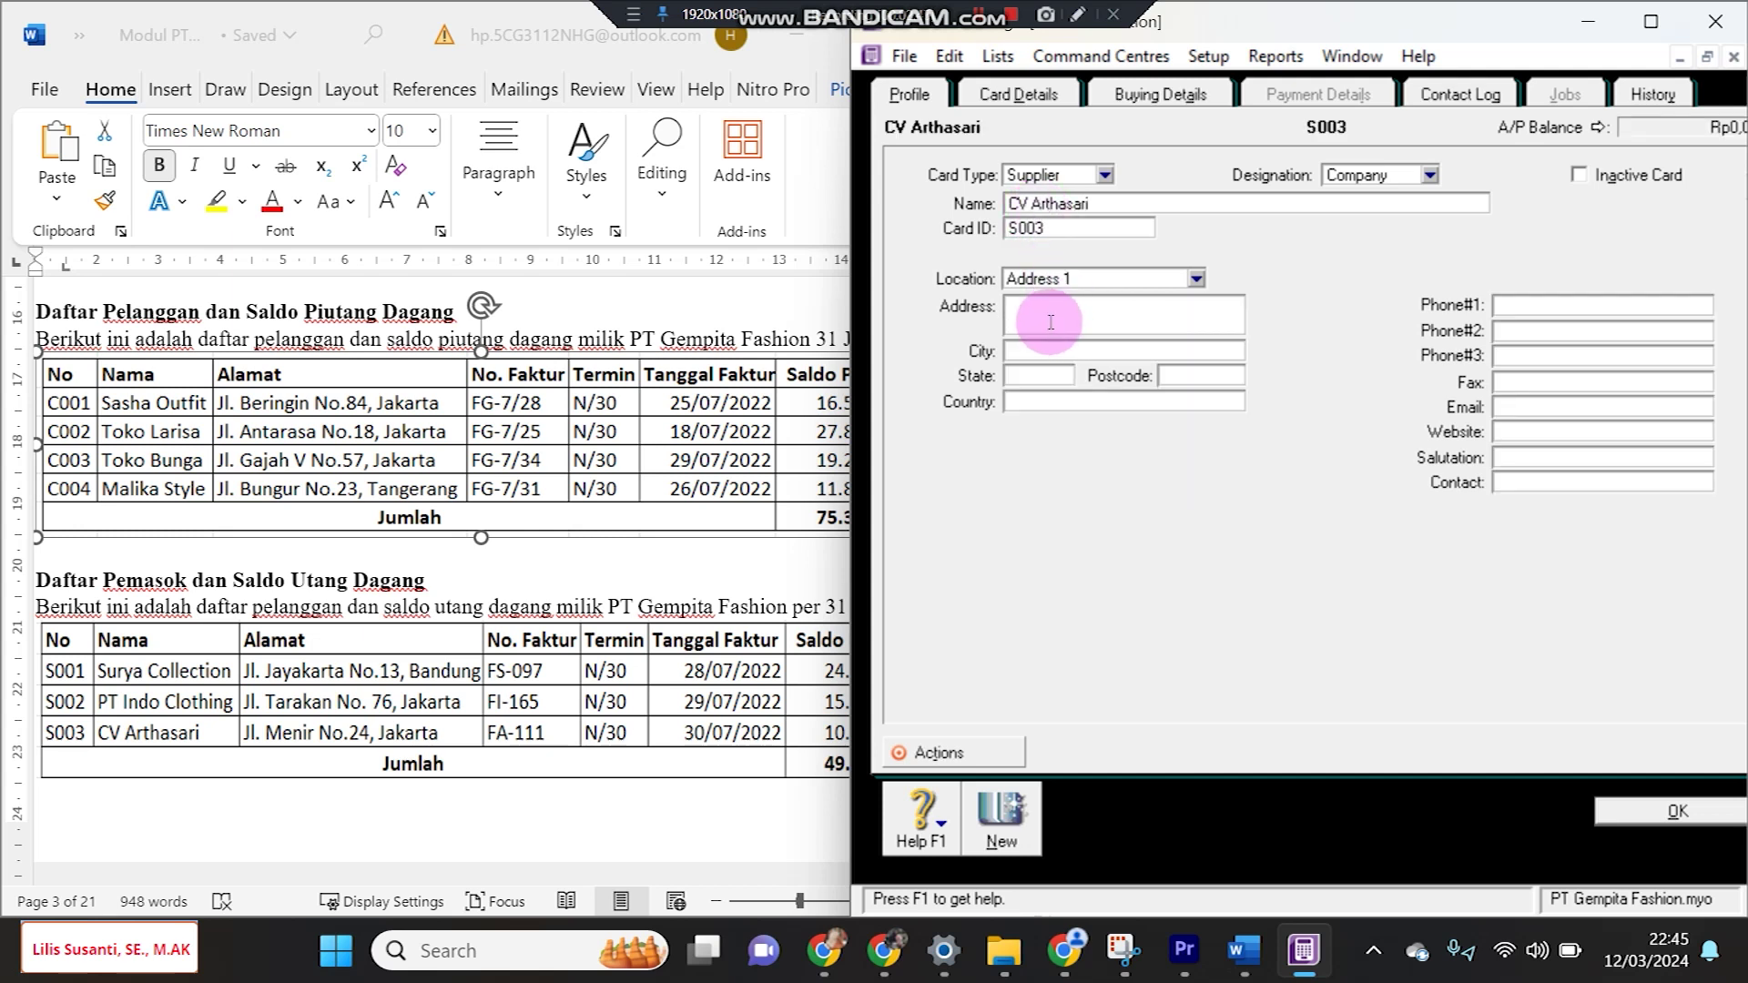
{"action": "type", "text": "Jl. Menir No.24"}
{"action": "key", "text": "Tab"}
{"action": "type", "text": "Jakarta"}
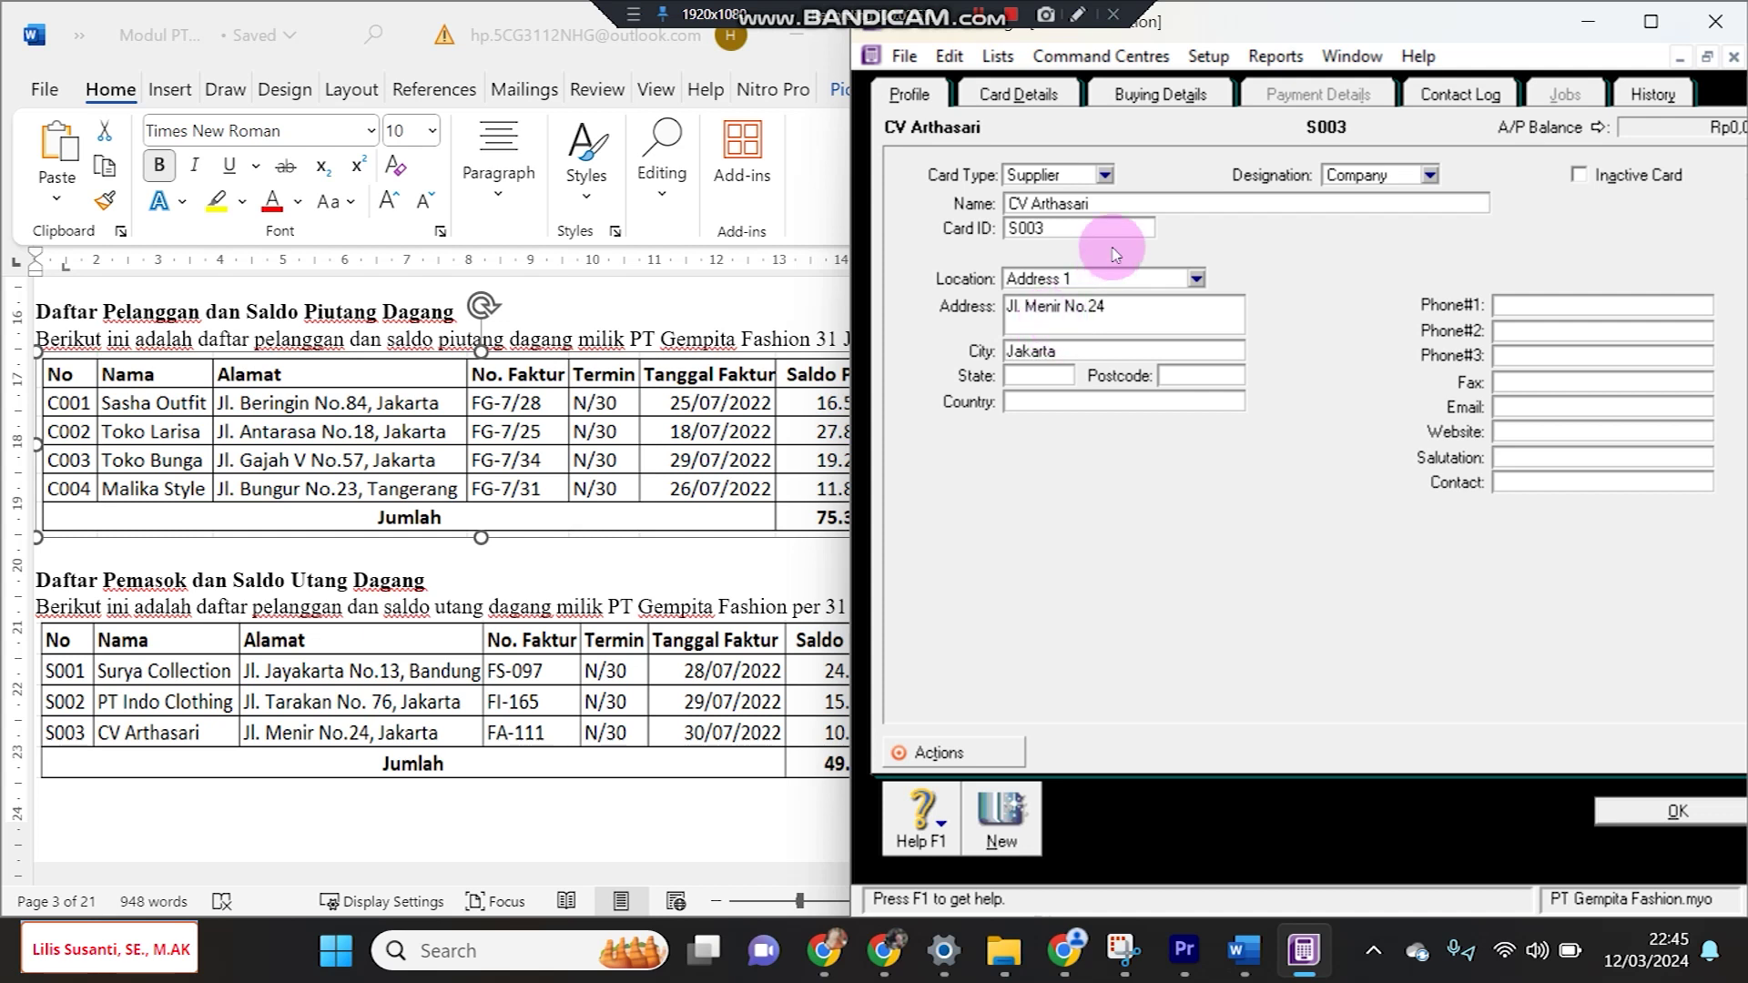
Set buying terms to In a Given # of Days, 30 days, and save the card
{"action": "left_click", "coordinate": [1165, 94]}
{"action": "left_click", "coordinate": [1172, 466]}
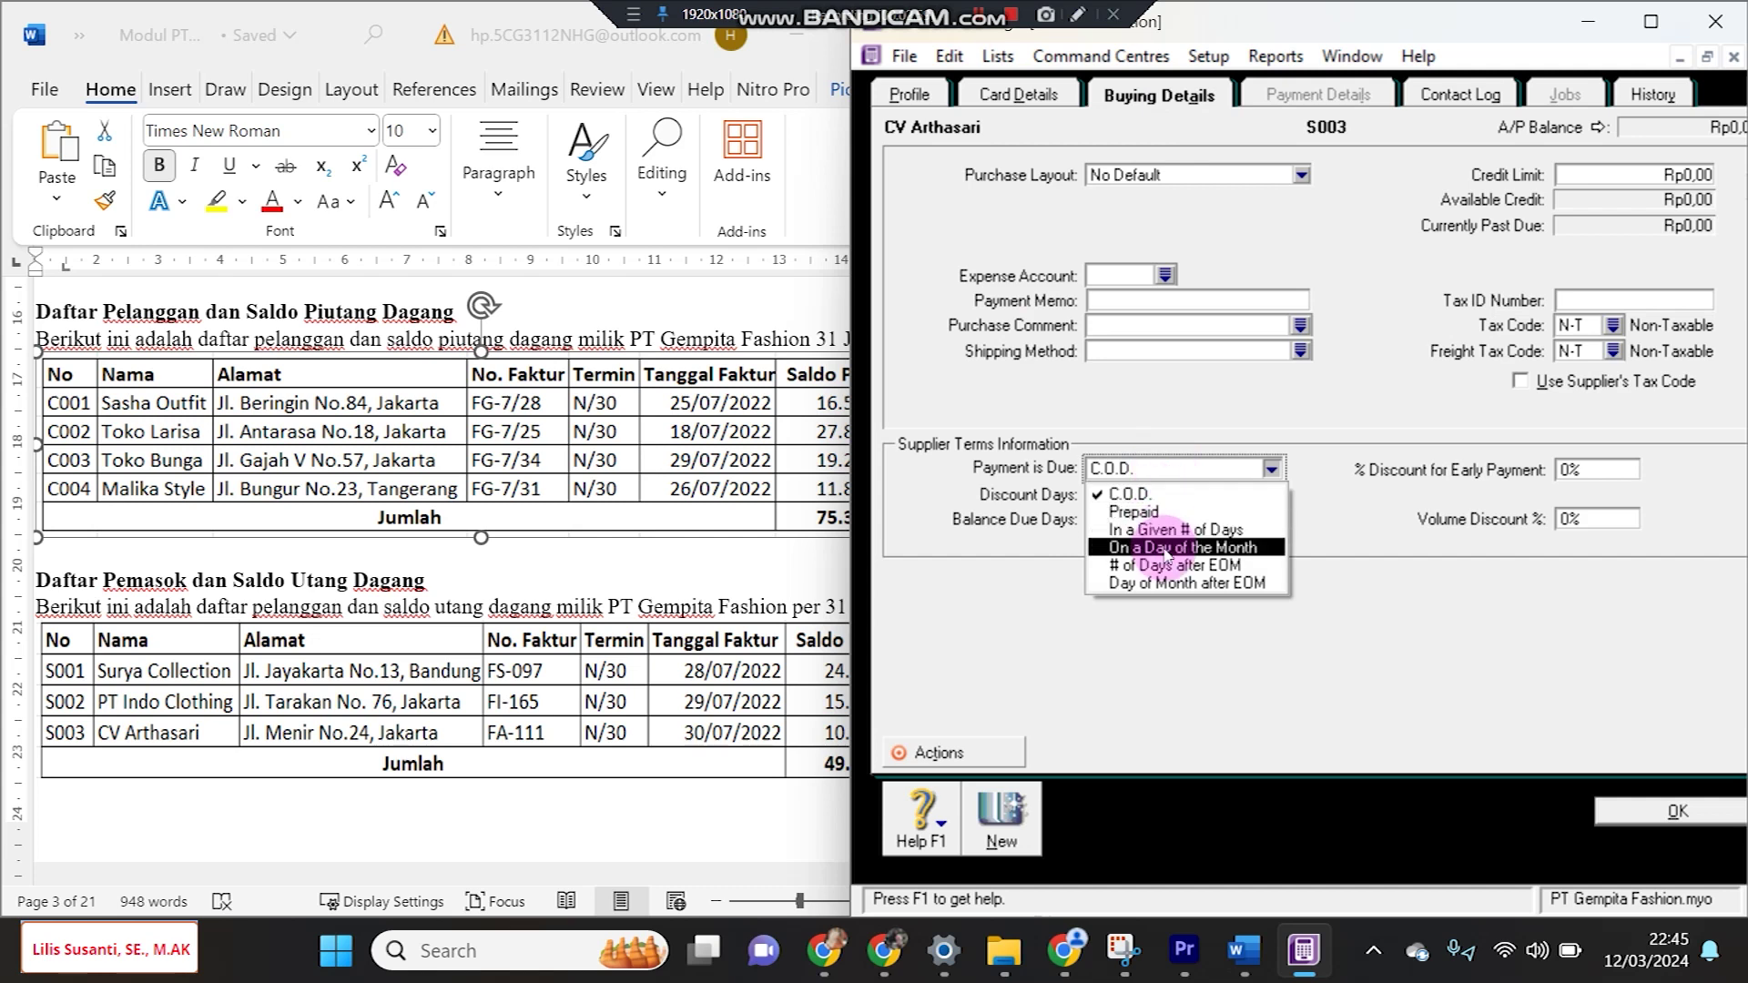
{"action": "left_click", "coordinate": [1121, 529]}
{"action": "left_click", "coordinate": [1112, 519]}
{"action": "type", "text": "30"}
{"action": "left_click", "coordinate": [1608, 803]}
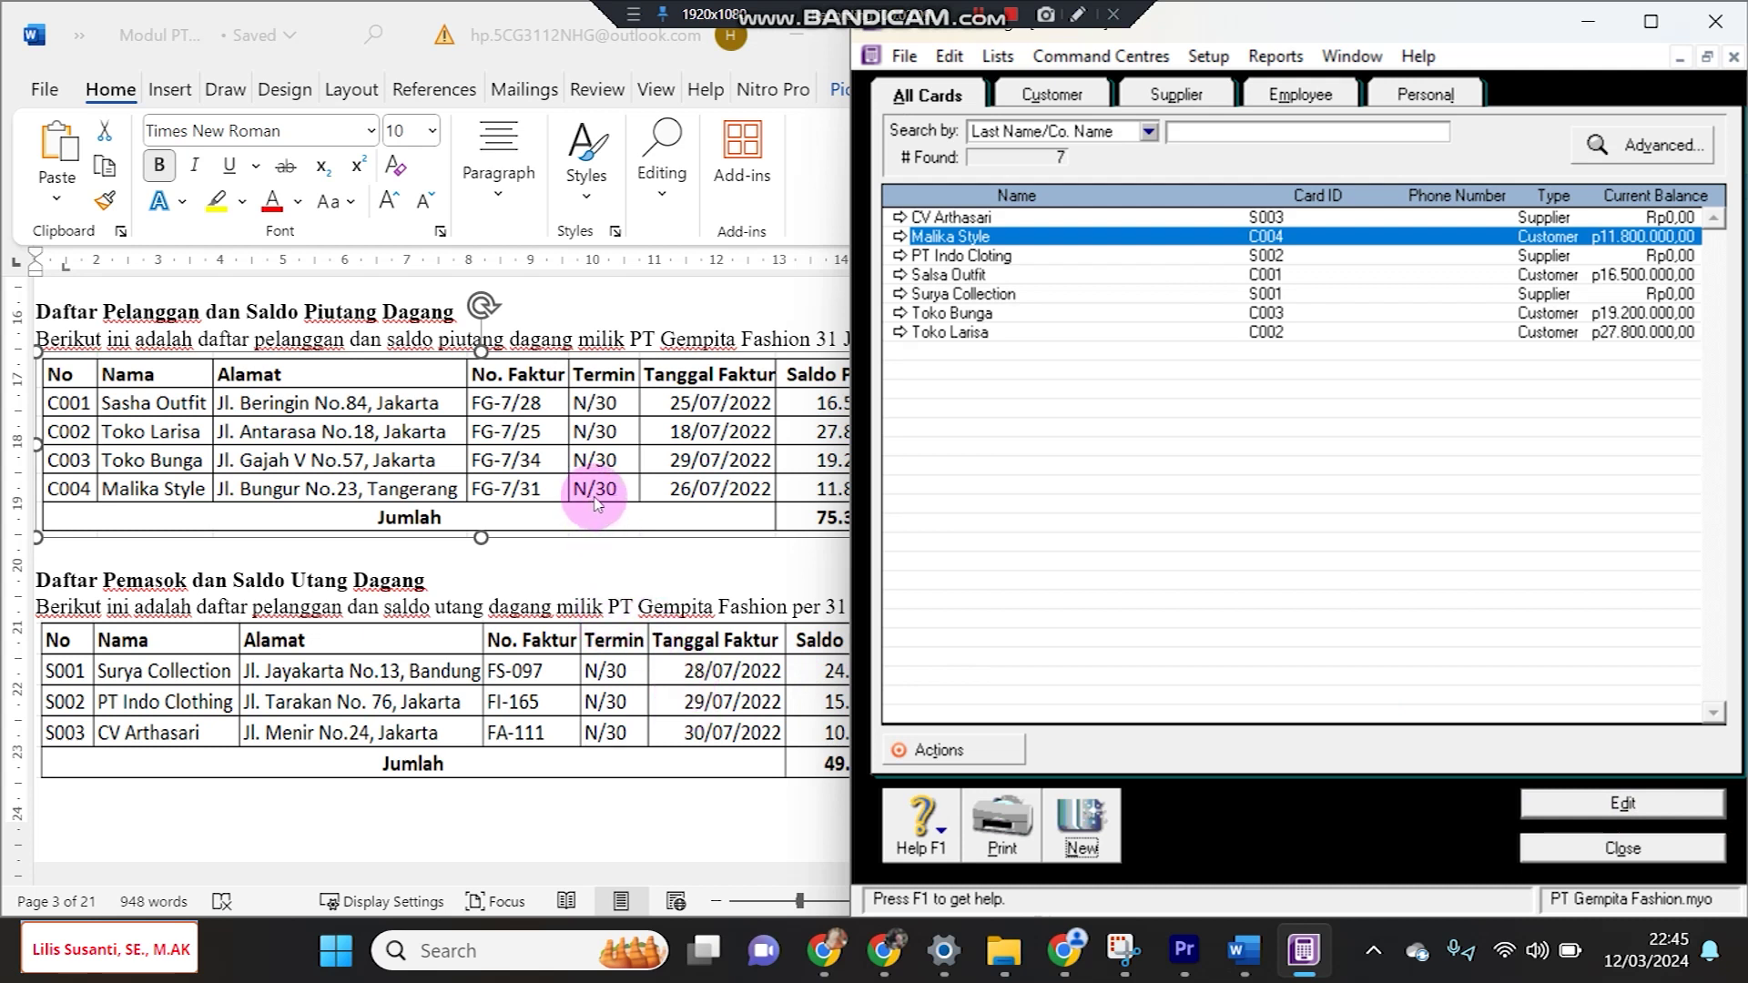
Open Supplier Balances from the Setup > Balances menu
{"action": "left_click", "coordinate": [1207, 57]}
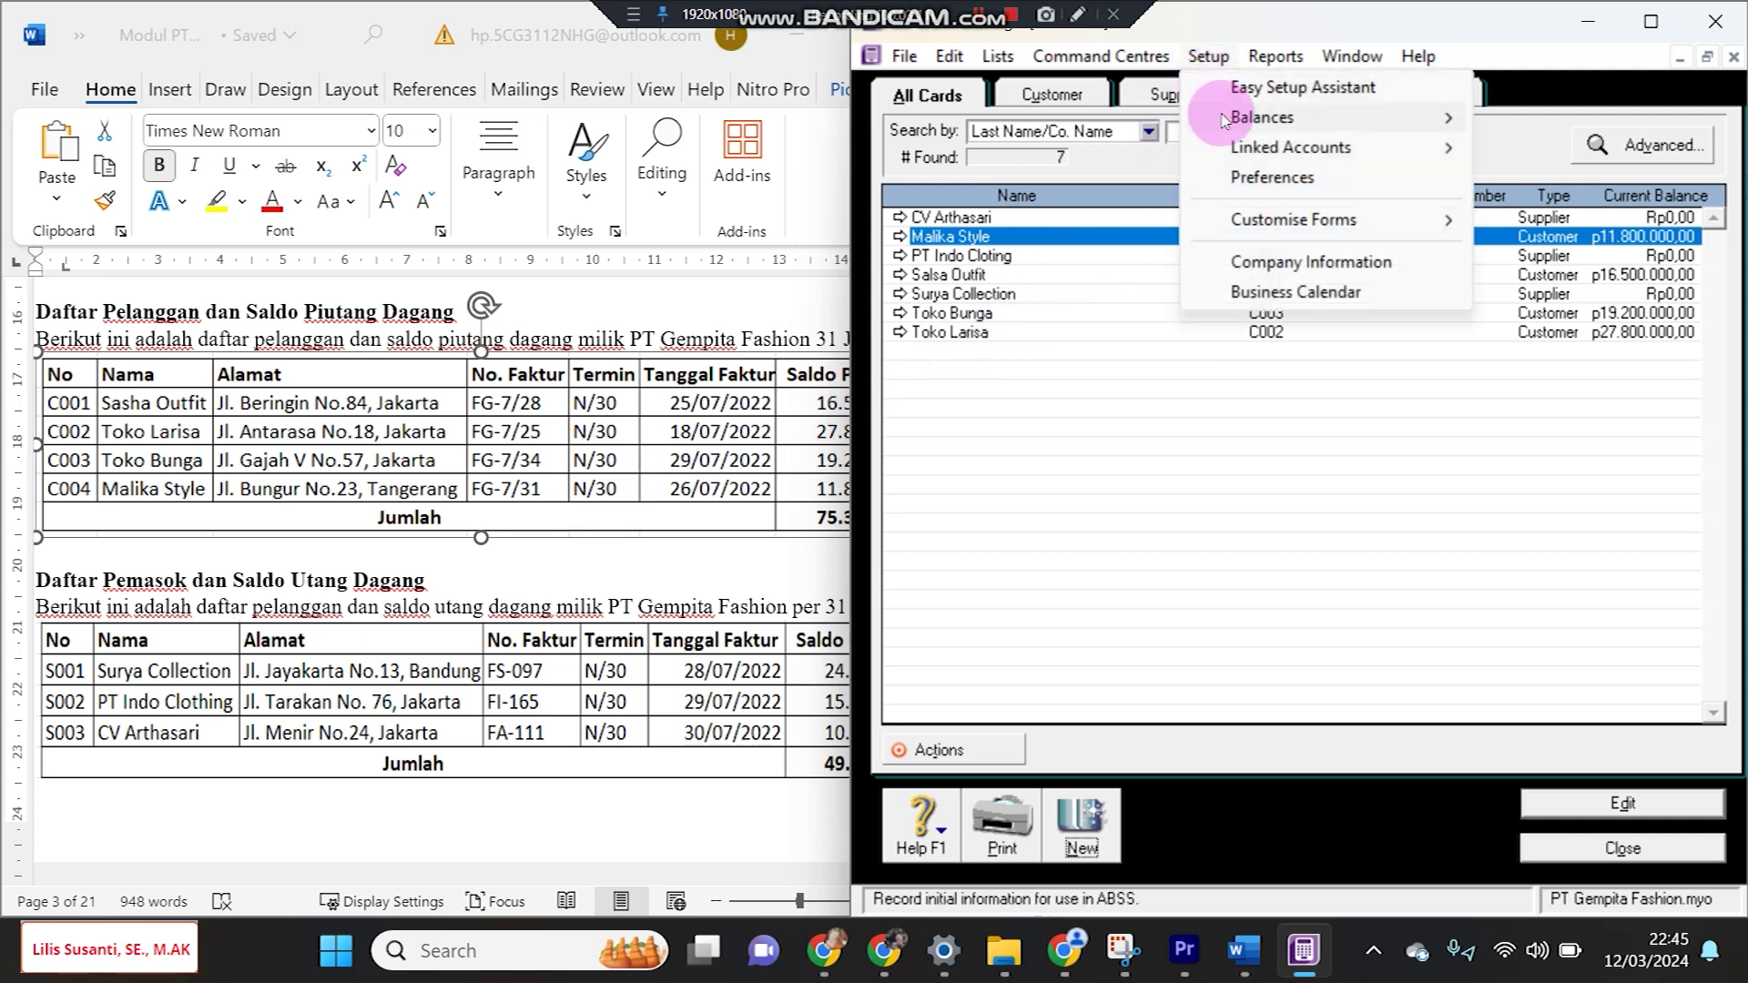
{"action": "mouse_move", "coordinate": [1238, 117]}
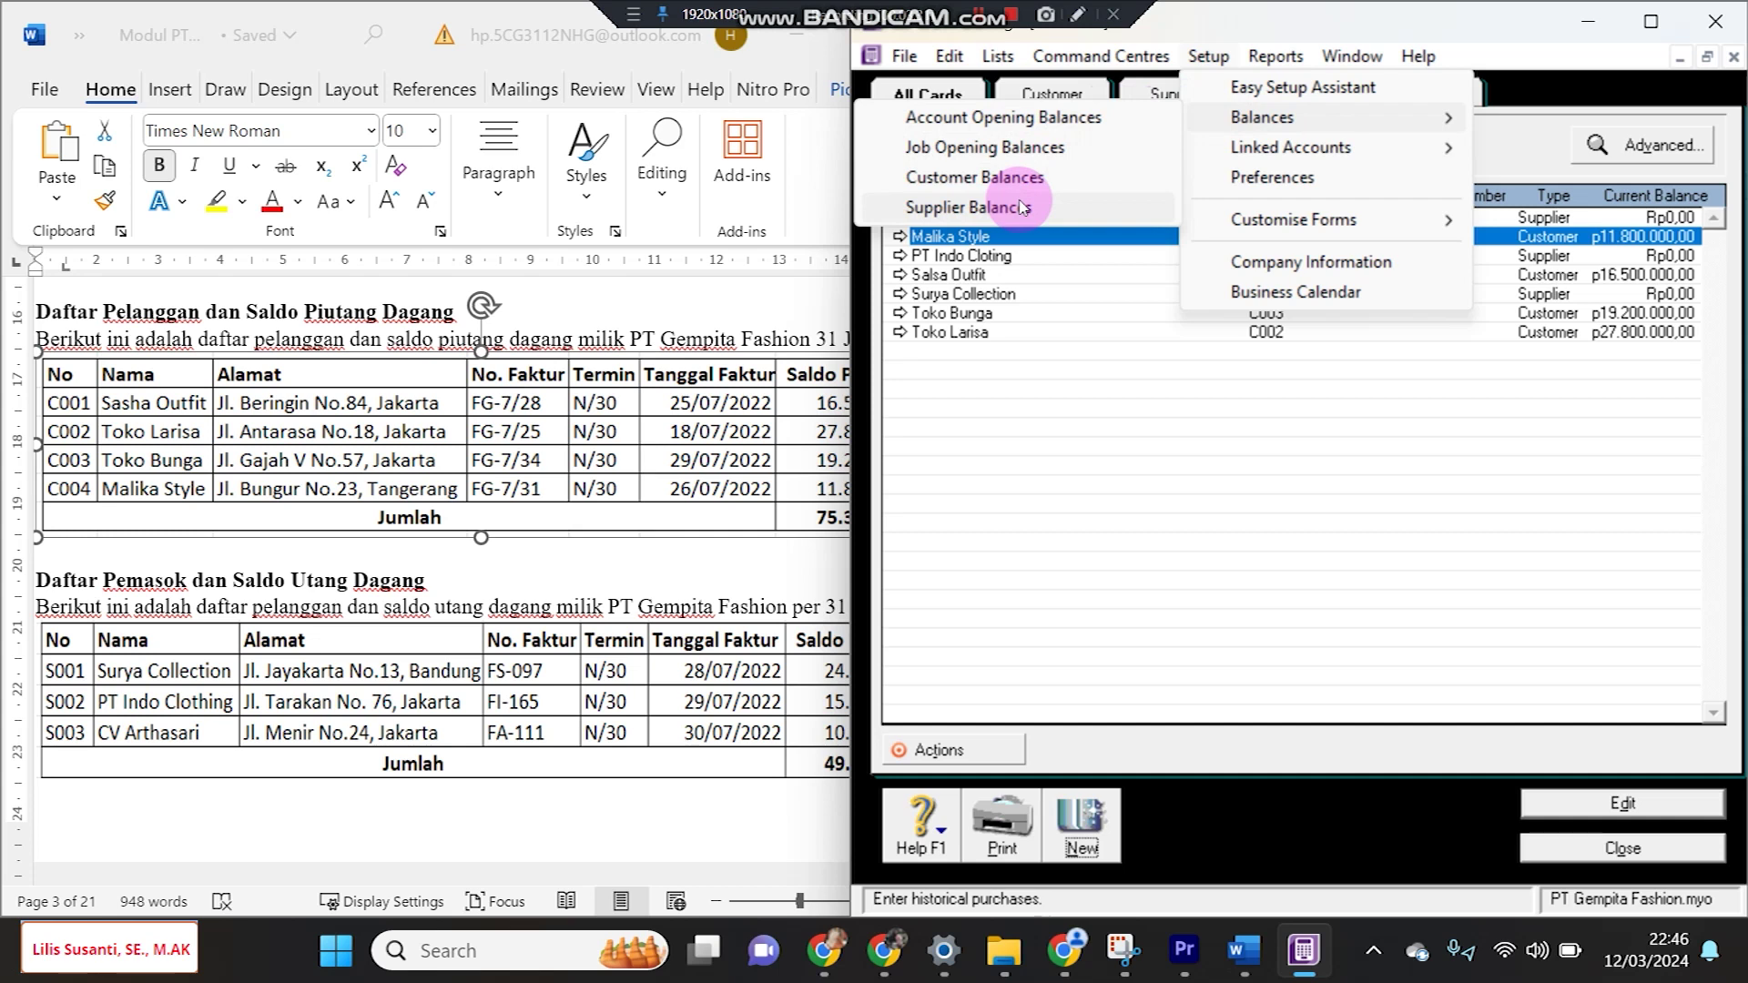
{"action": "left_click", "coordinate": [1018, 202]}
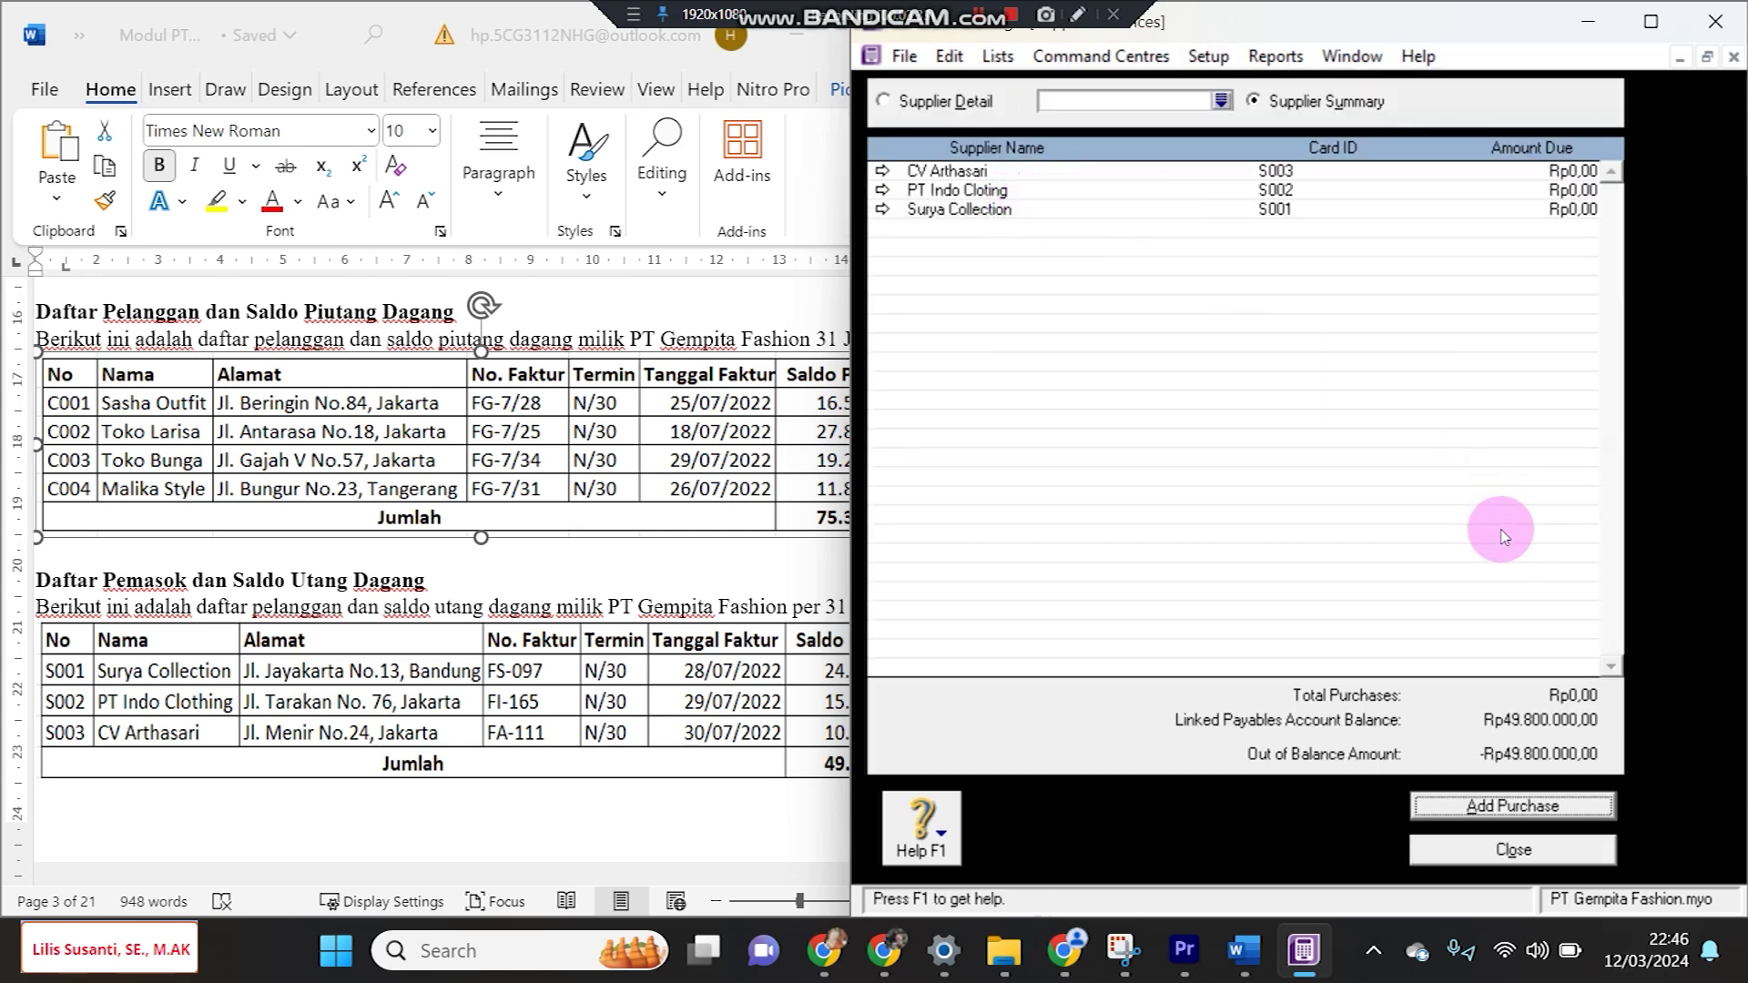
Add and record Surya Collection's historical purchase FS-097, dated 28/07/2022, totalling Rp24.000.000
{"action": "left_click", "coordinate": [1443, 815]}
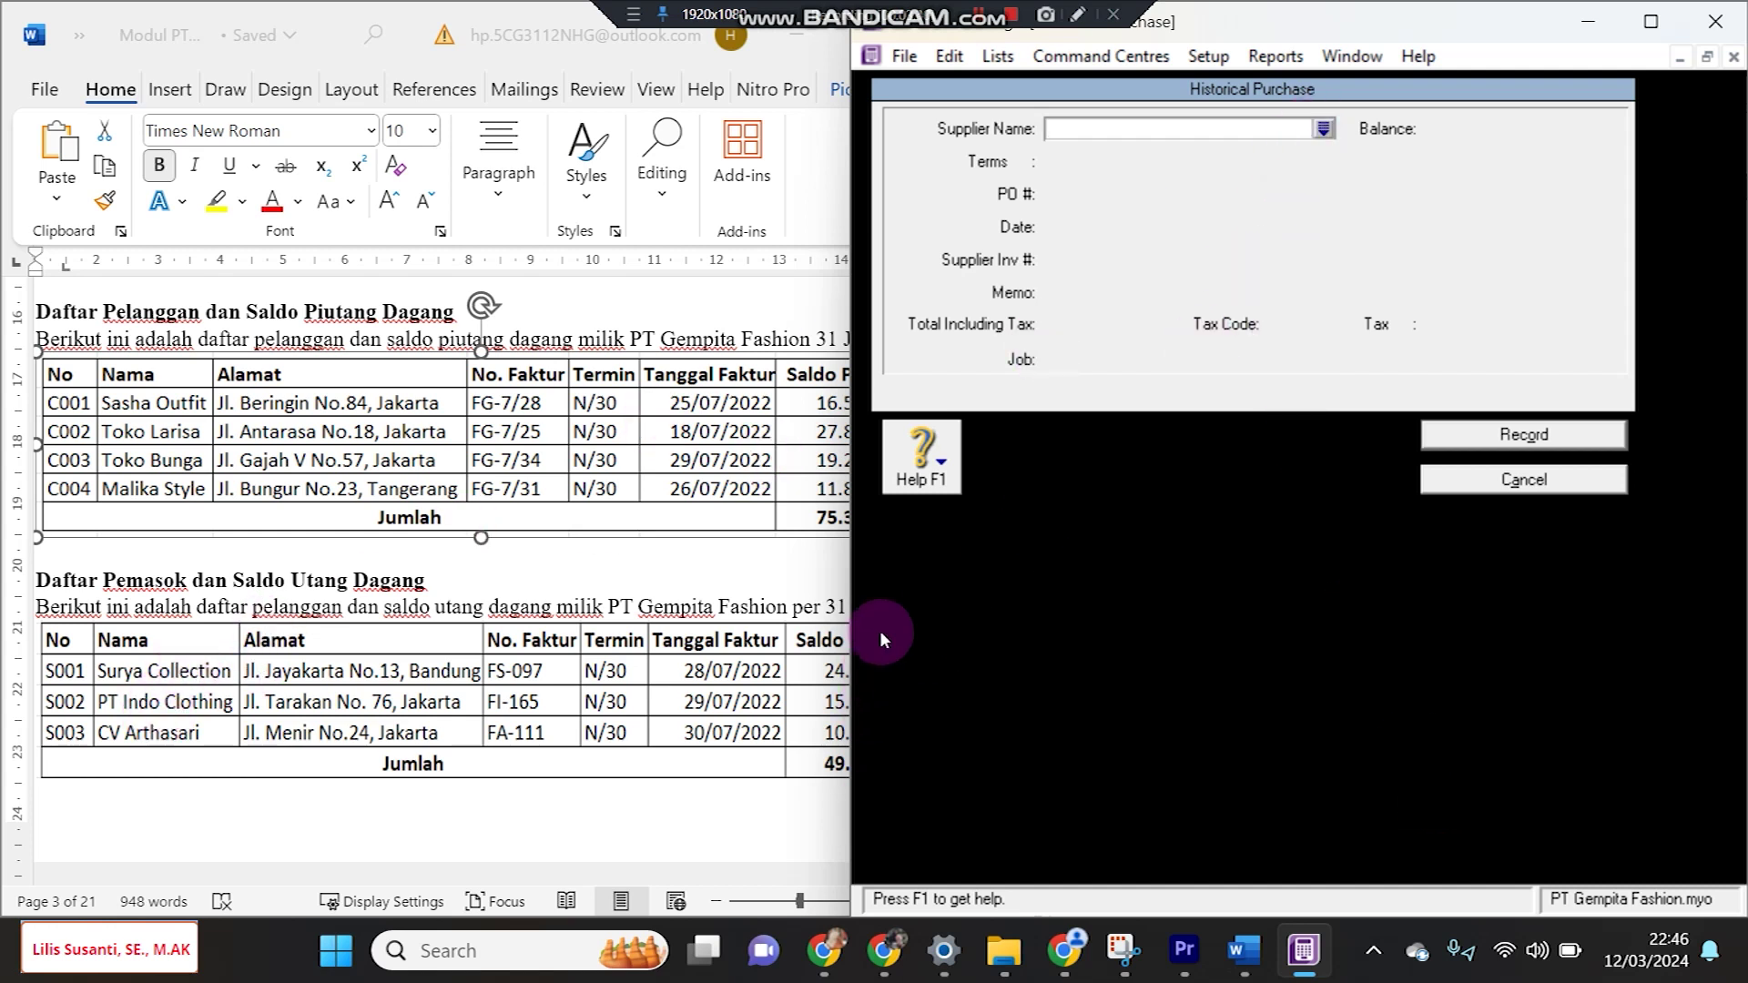
{"action": "left_click_drag", "start_coordinate": [851, 606], "coordinate": [910, 602]}
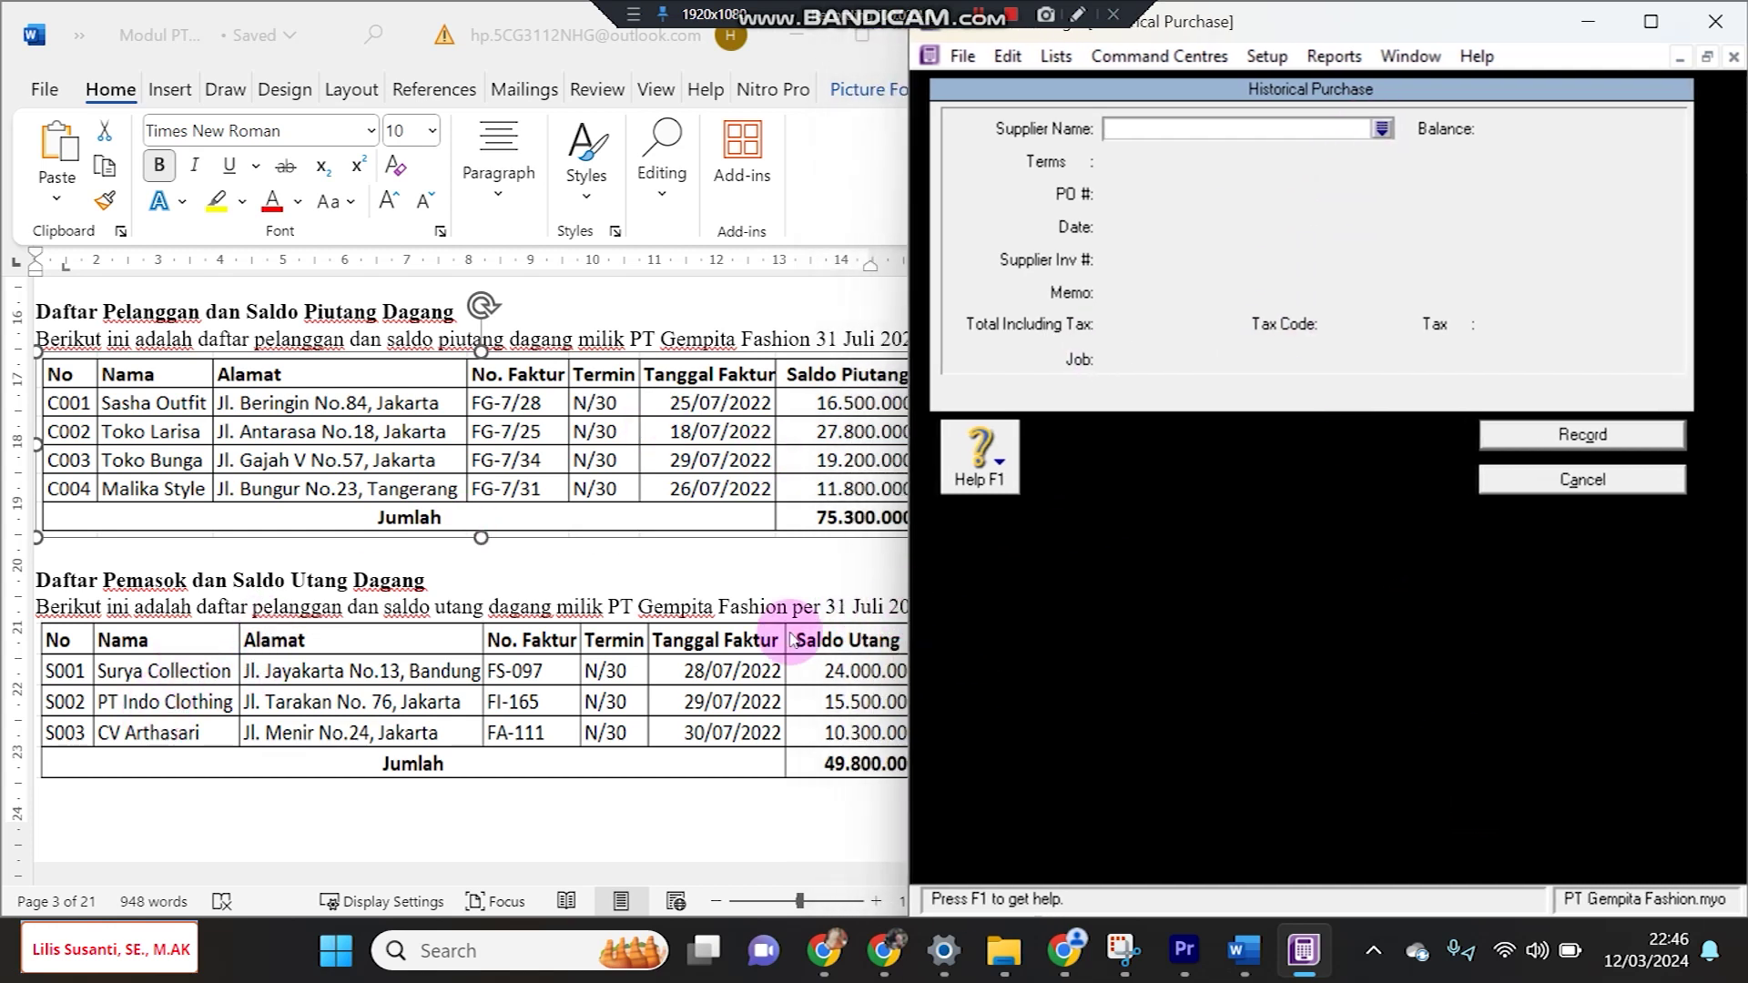
{"action": "left_click", "coordinate": [1382, 128]}
{"action": "double_click", "coordinate": [1100, 366]}
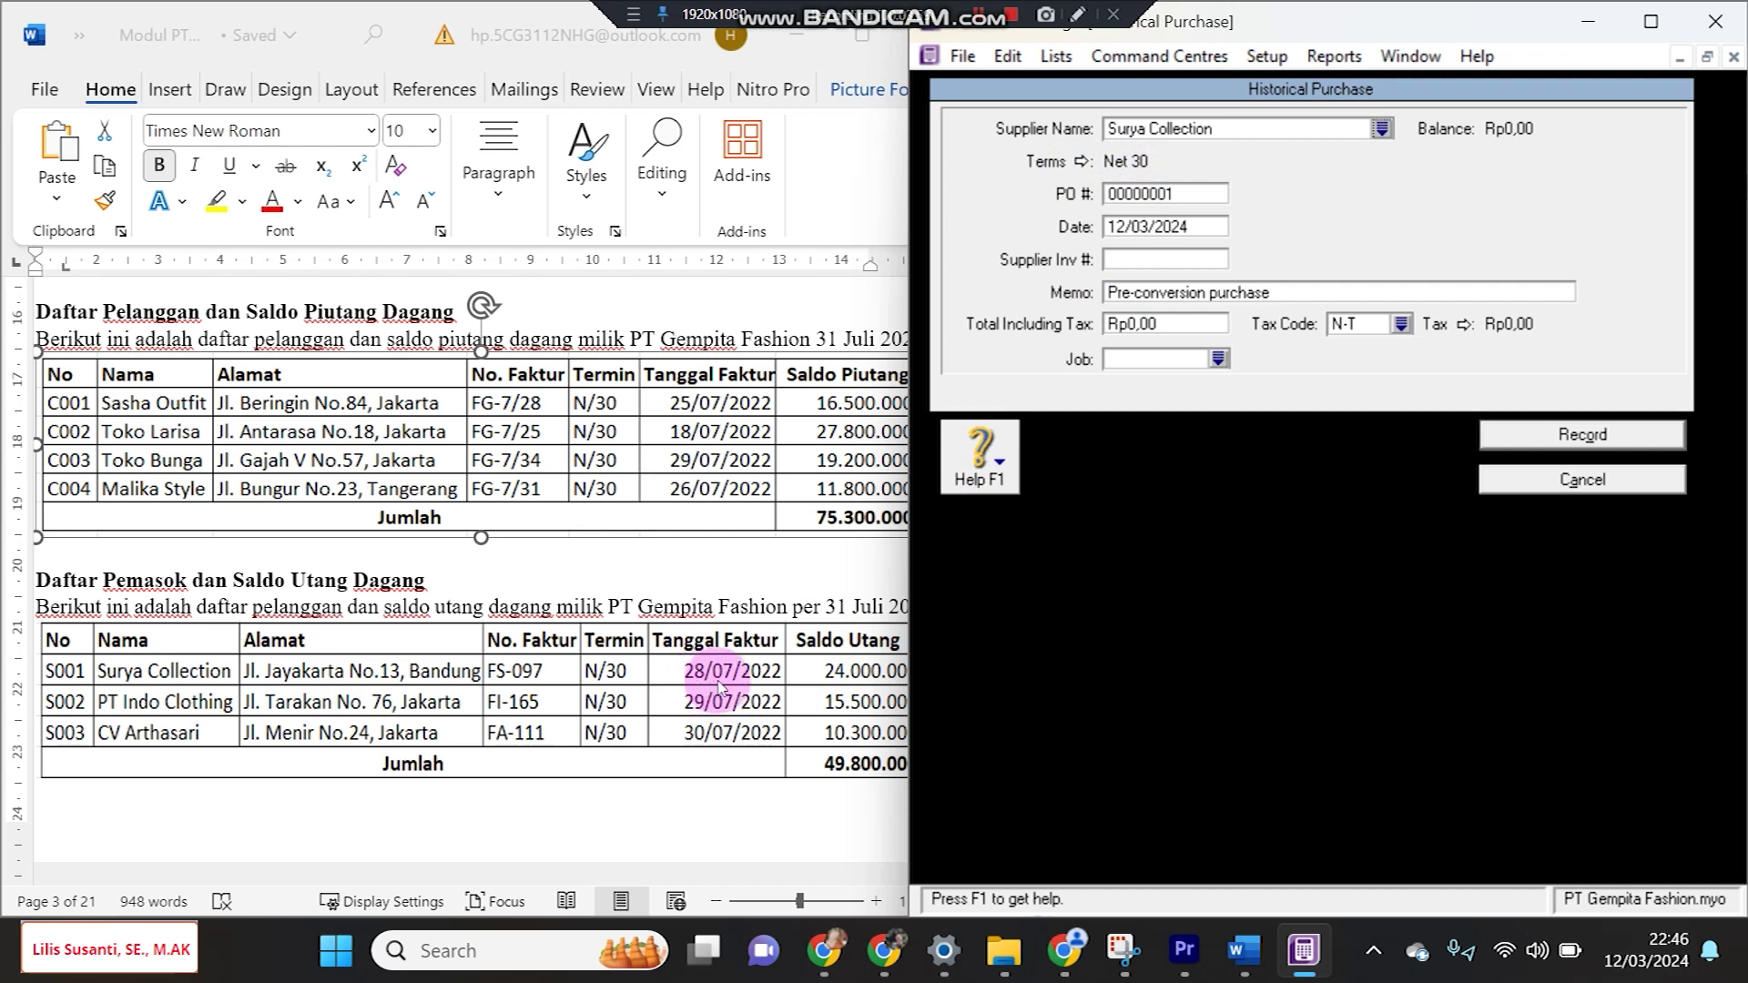
{"action": "double_click", "coordinate": [1199, 226]}
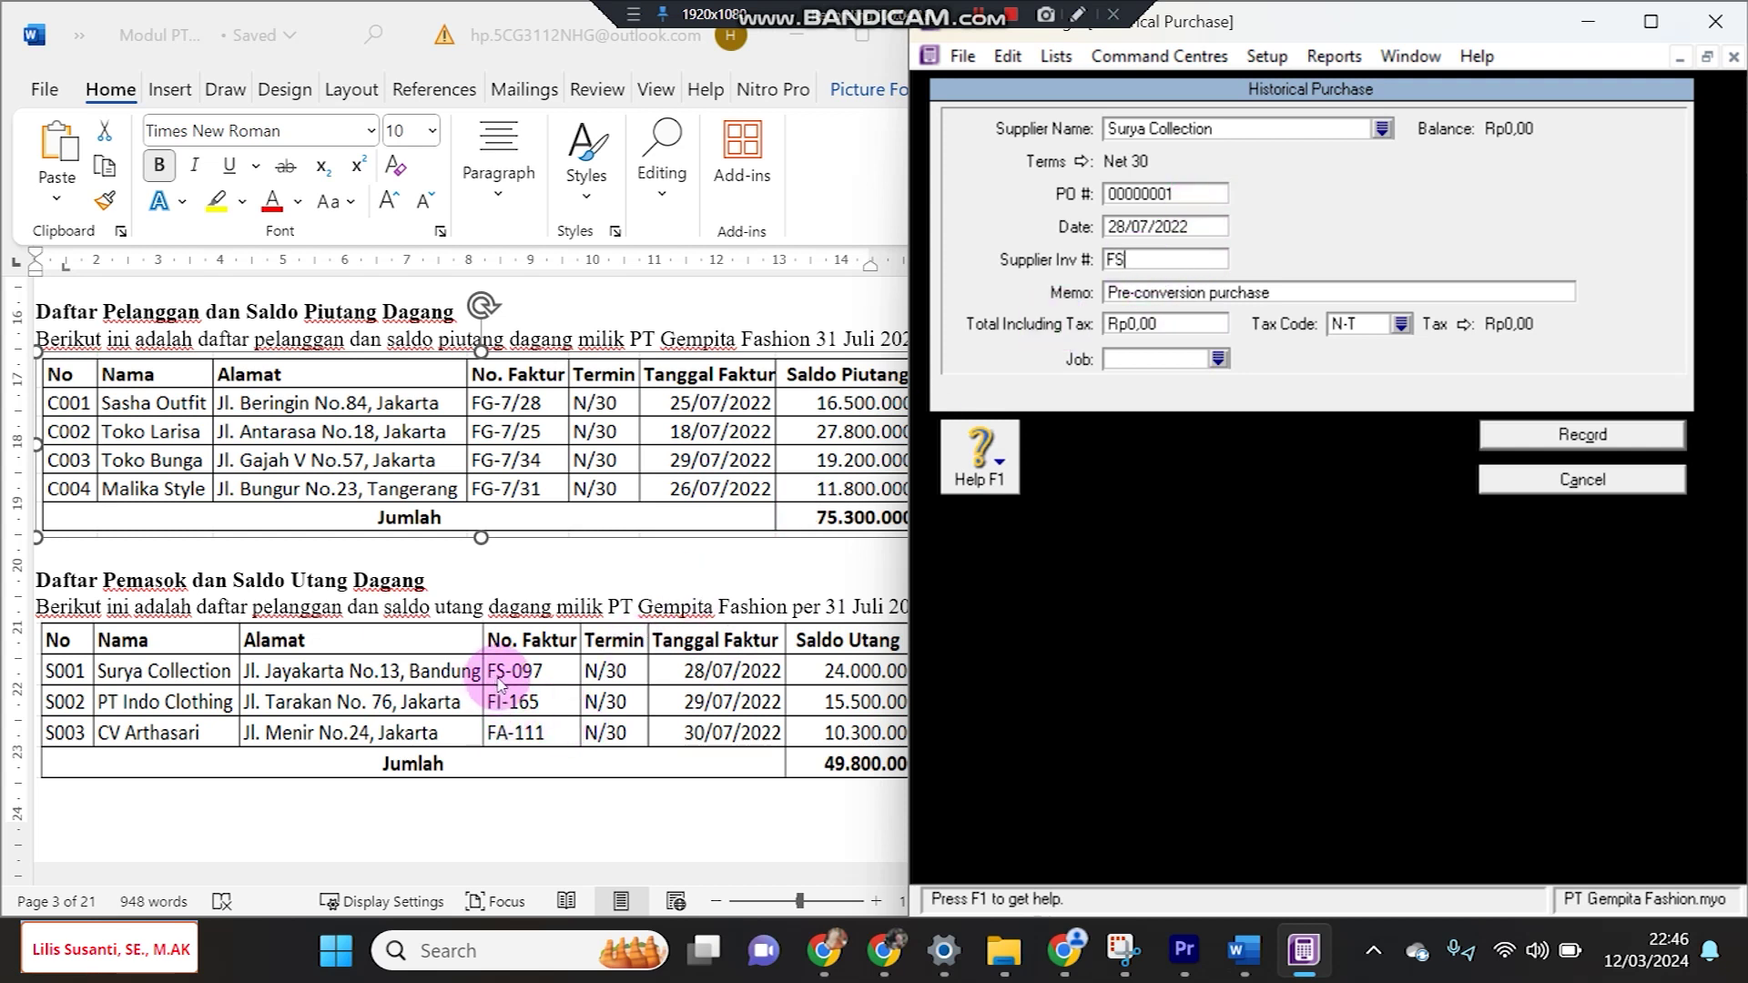
{"action": "type", "text": "7"}
{"action": "key", "text": "Tab"}
{"action": "key", "text": "Tab"}
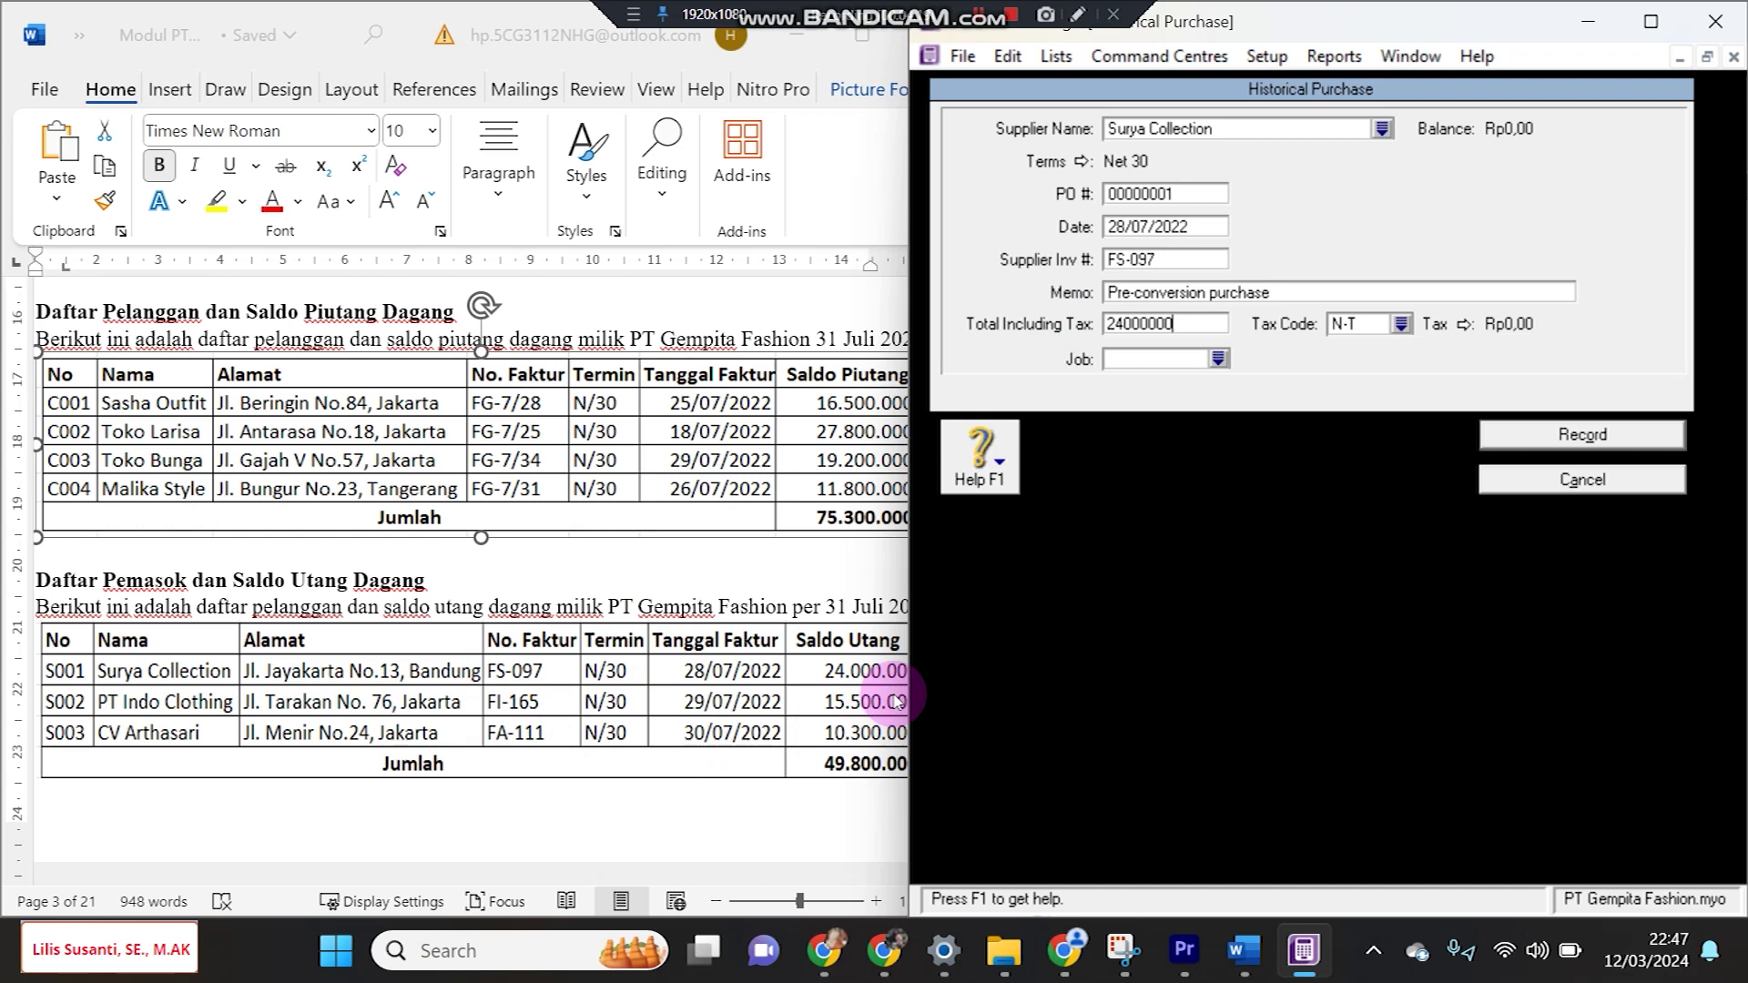
{"action": "left_click", "coordinate": [1497, 434]}
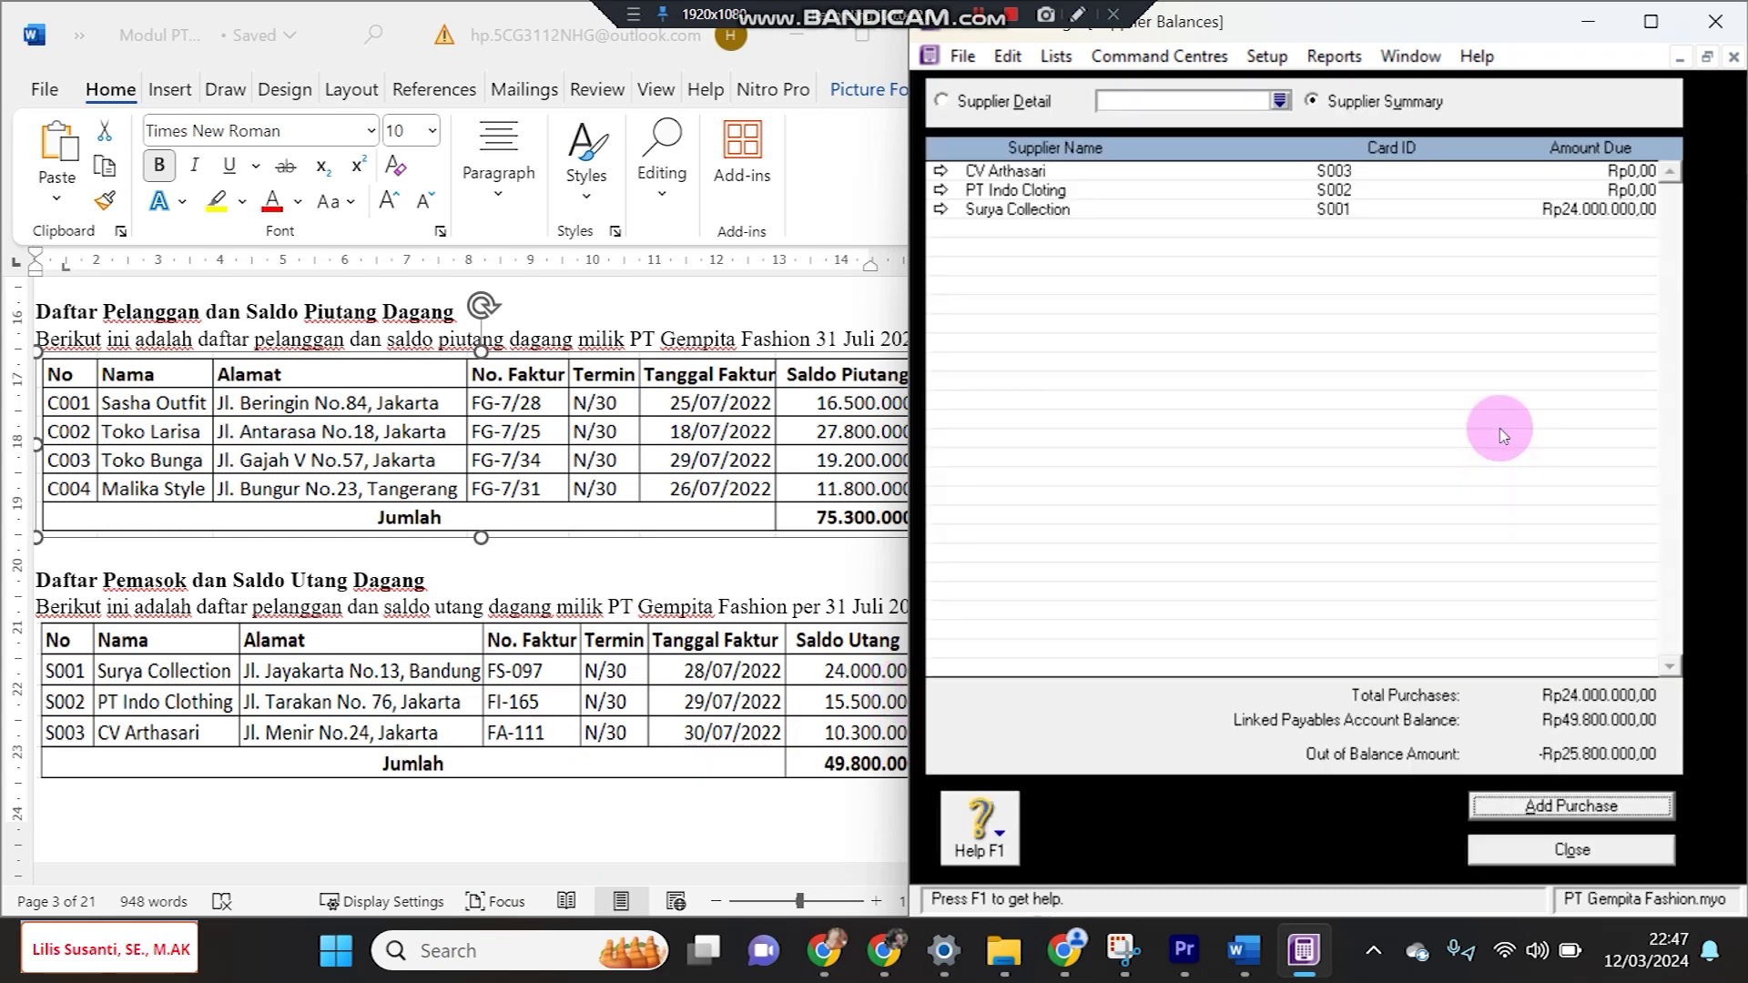
Start a new historical purchase with PT Indo Cloting as the supplier, checking the Word supplier table
{"action": "left_click", "coordinate": [1507, 807]}
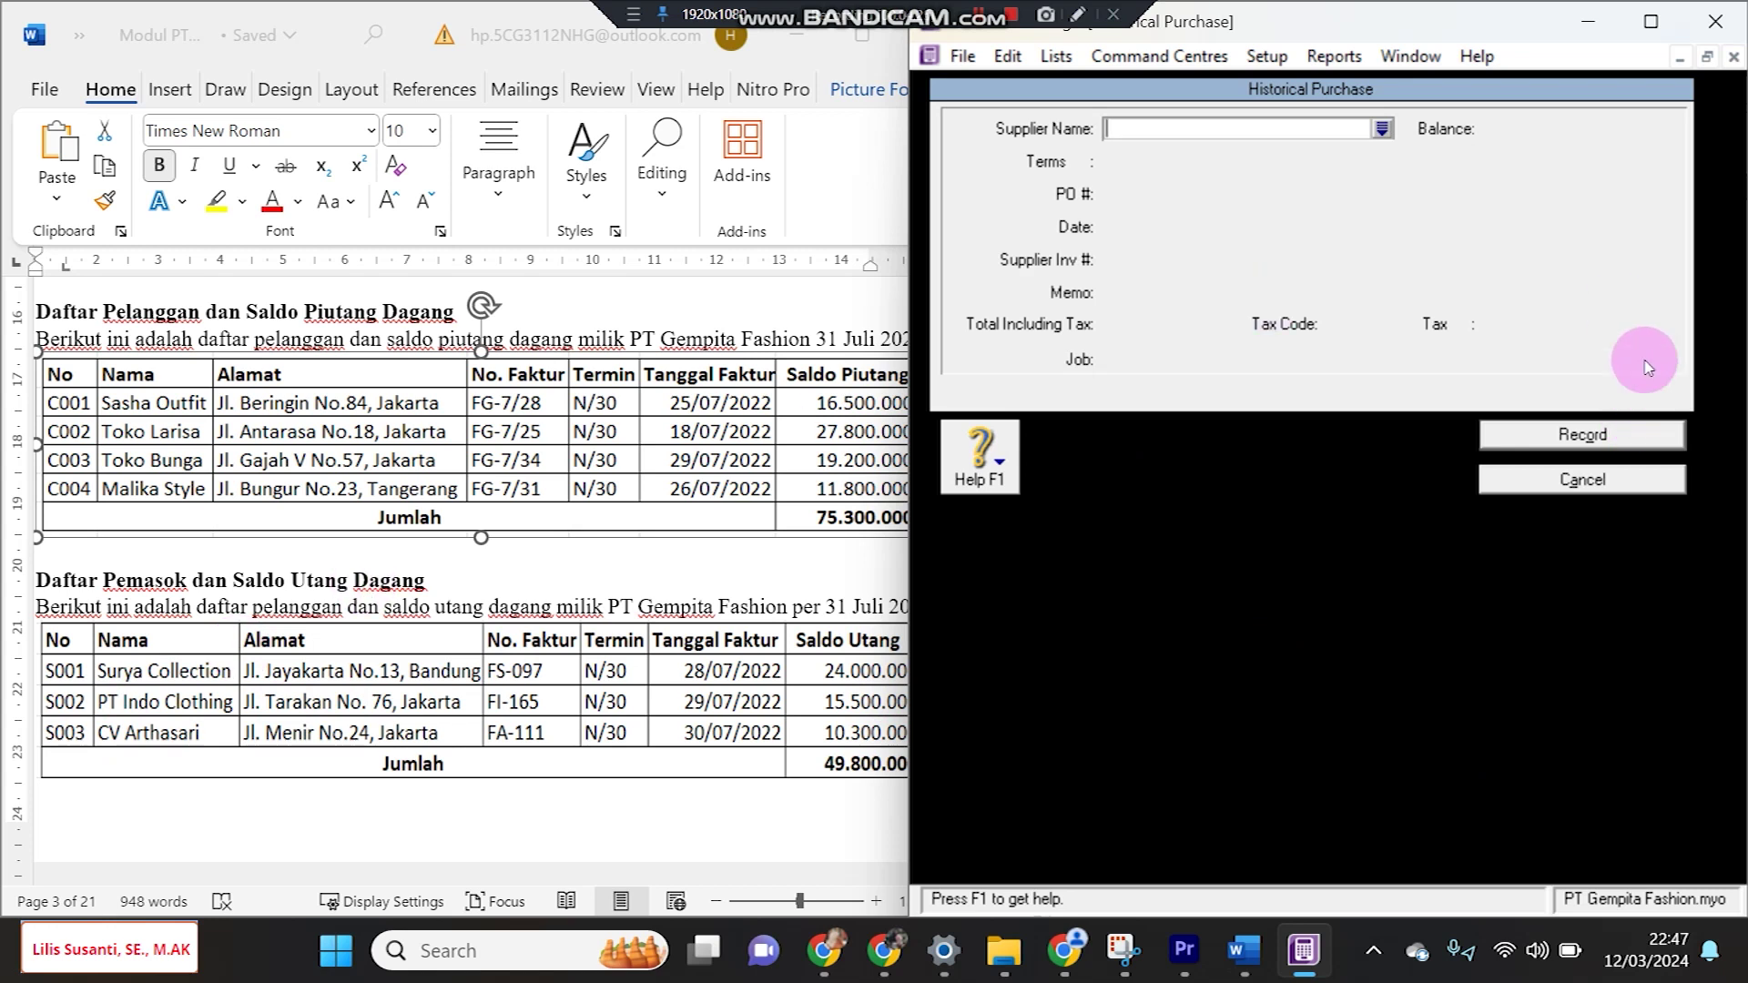
{"action": "left_click", "coordinate": [642, 688]}
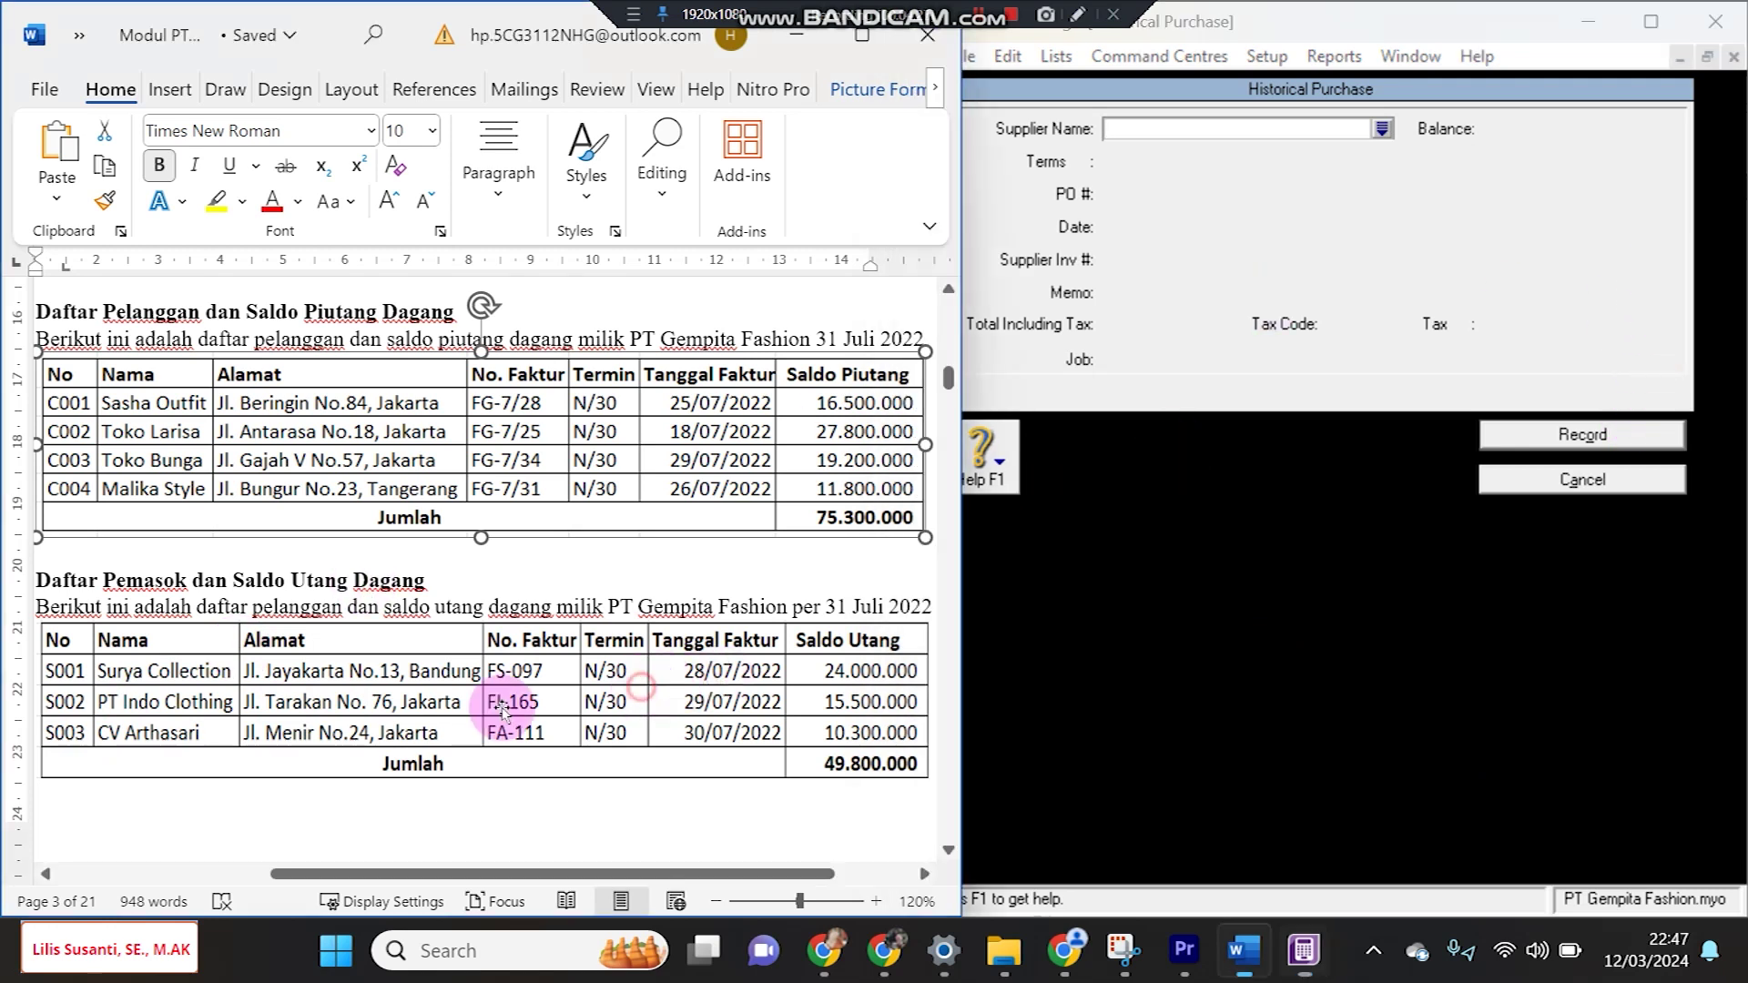
{"action": "left_click", "coordinate": [145, 718]}
{"action": "left_click", "coordinate": [140, 827]}
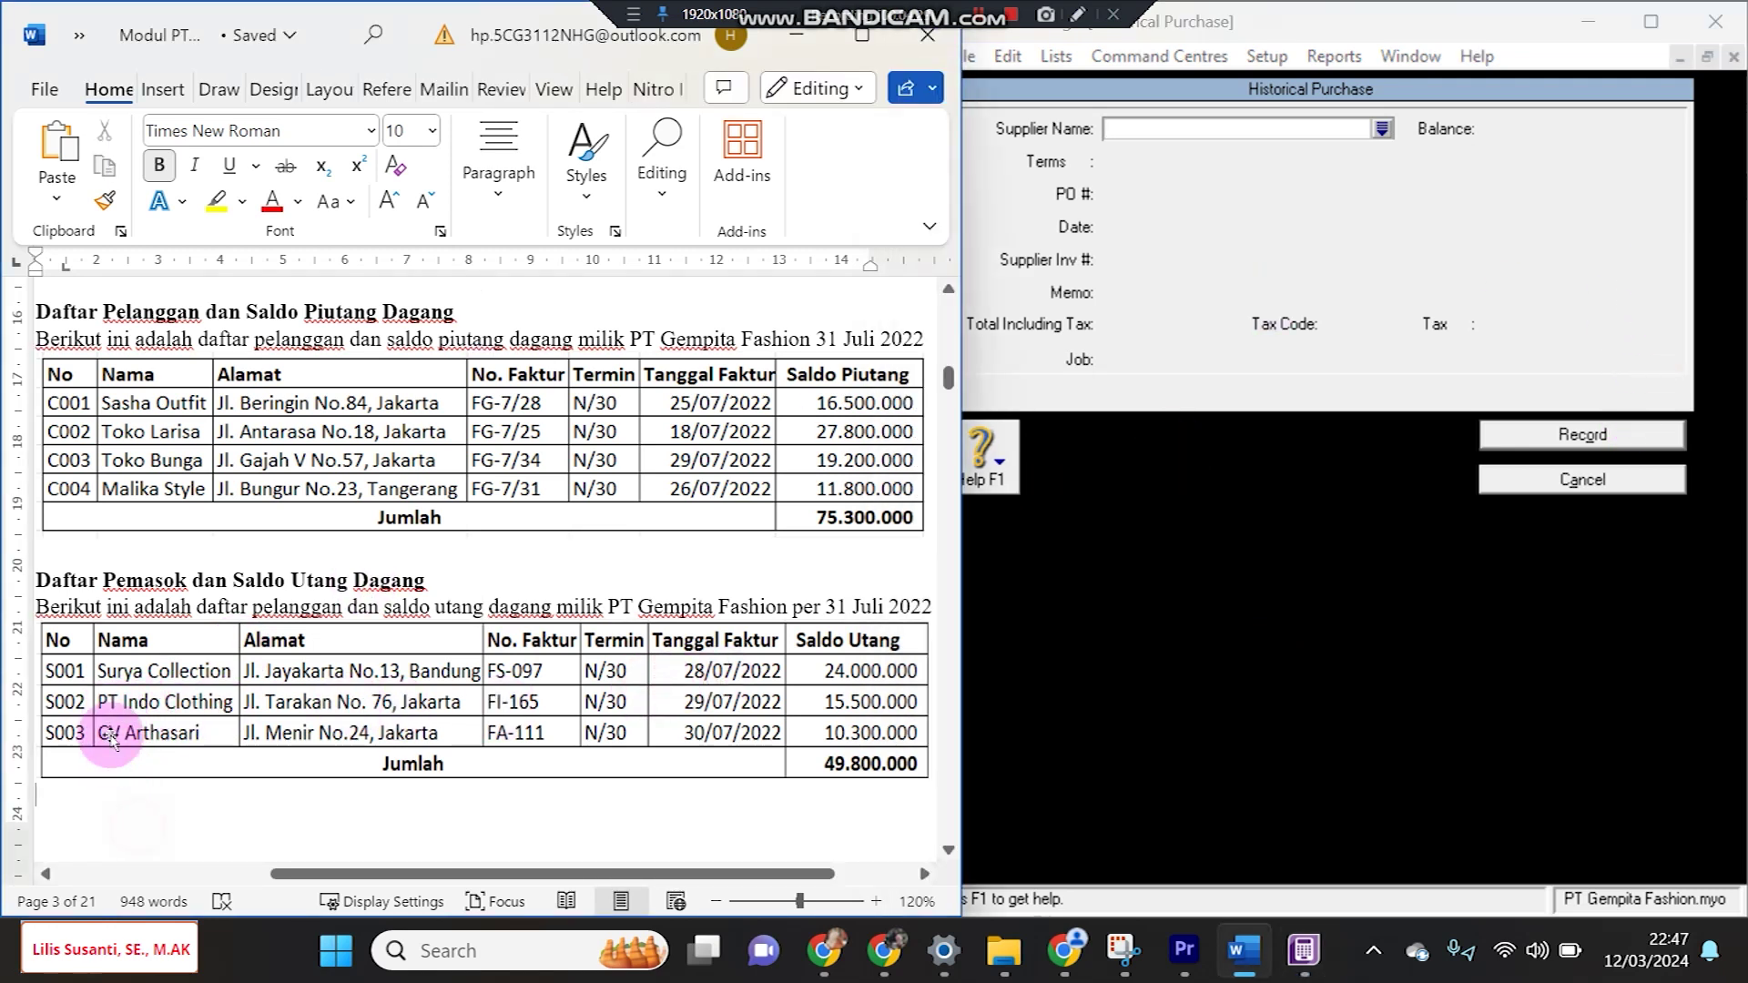
{"action": "left_click", "coordinate": [1380, 128]}
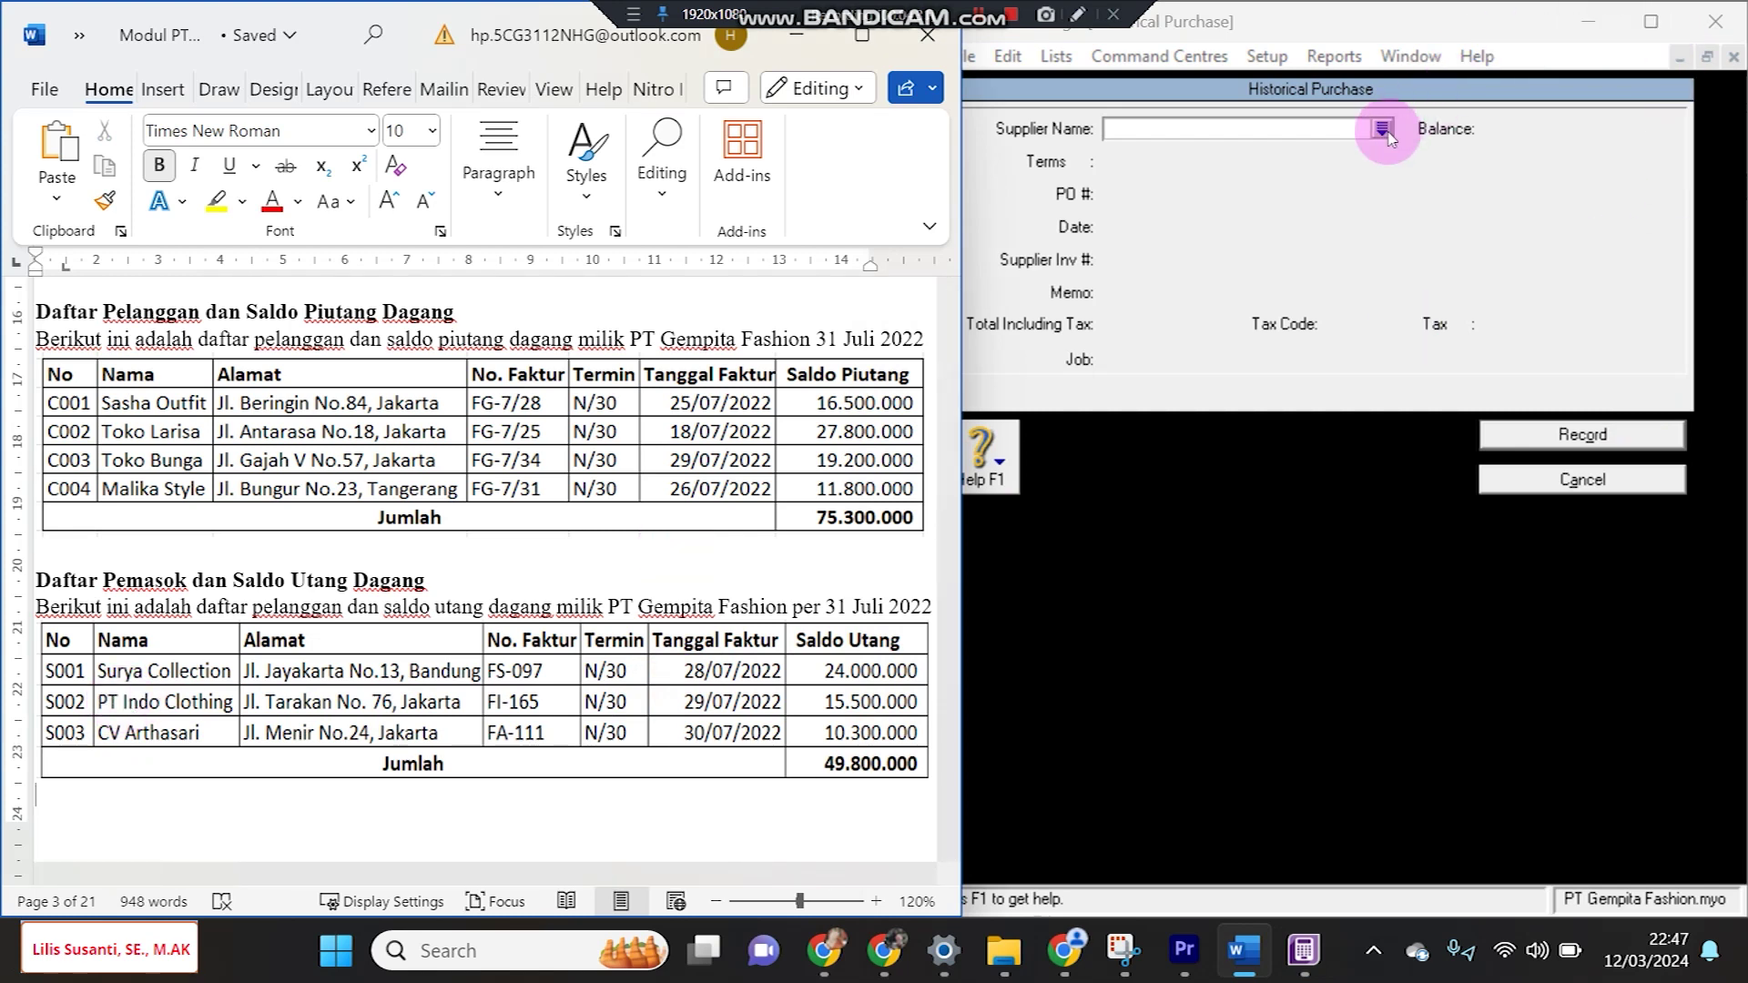
{"action": "left_click", "coordinate": [1099, 347]}
{"action": "double_click", "coordinate": [1100, 348]}
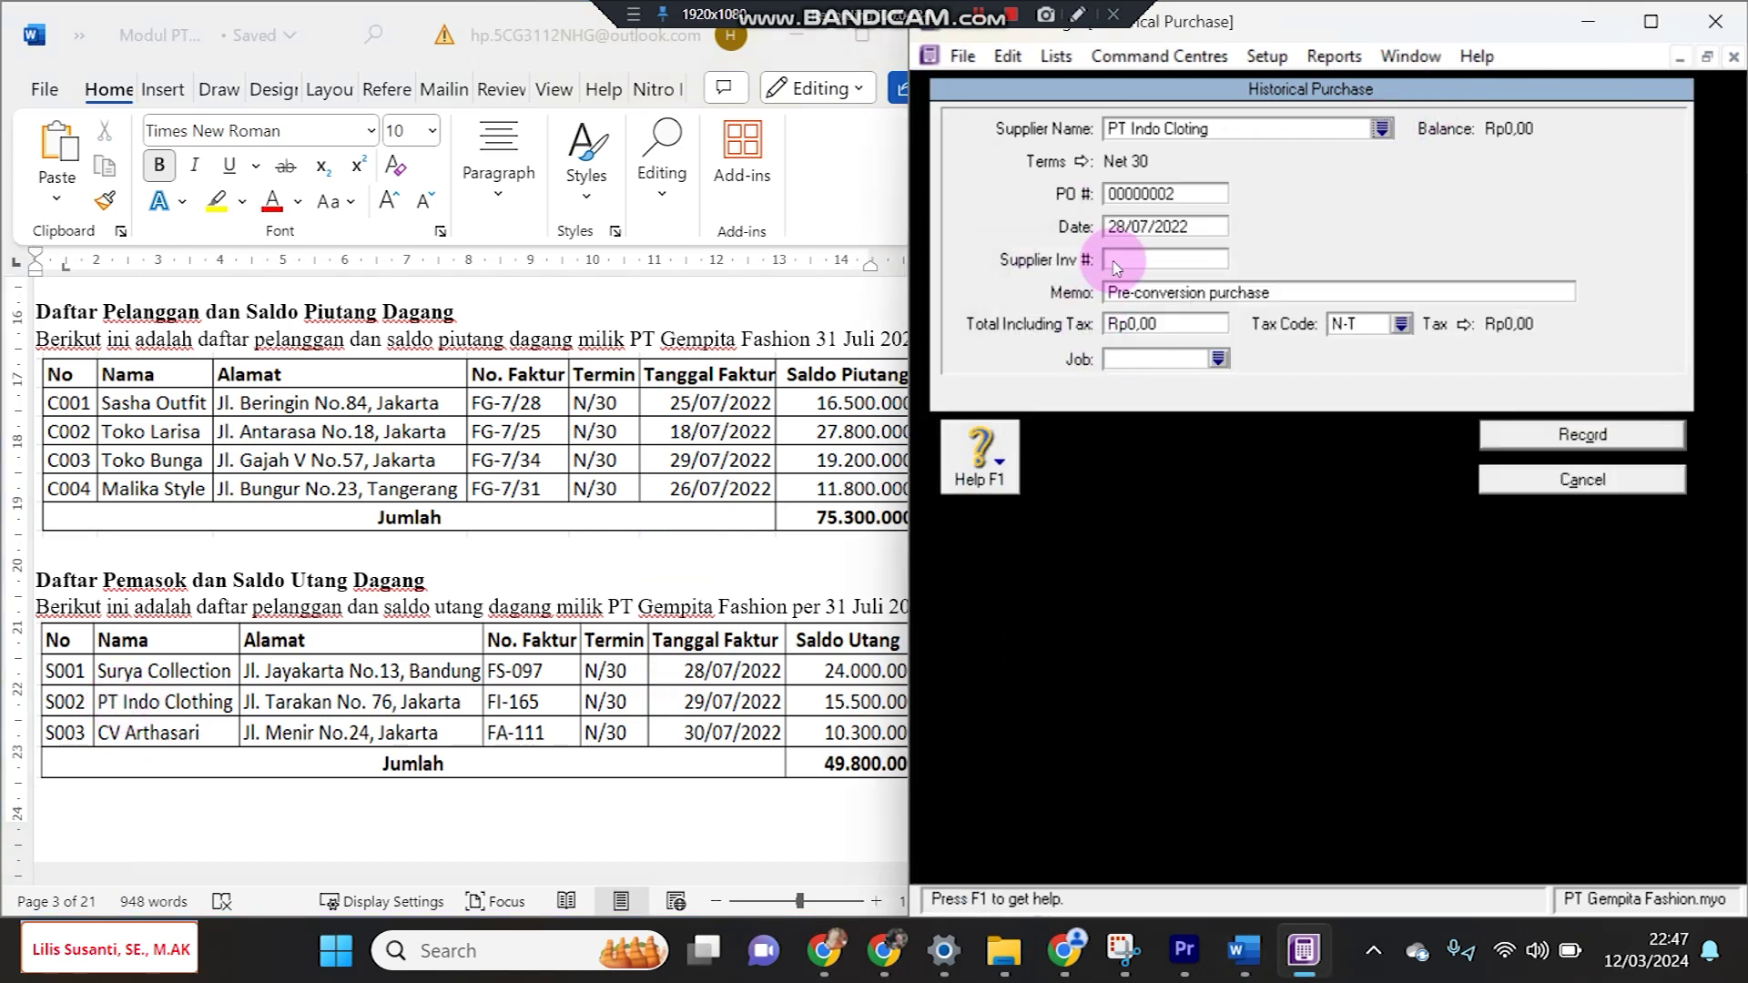
Enter date 29/07/2022 and invoice FI-165, then record the purchase
{"action": "left_click", "coordinate": [1034, 373]}
{"action": "left_click", "coordinate": [1121, 228]}
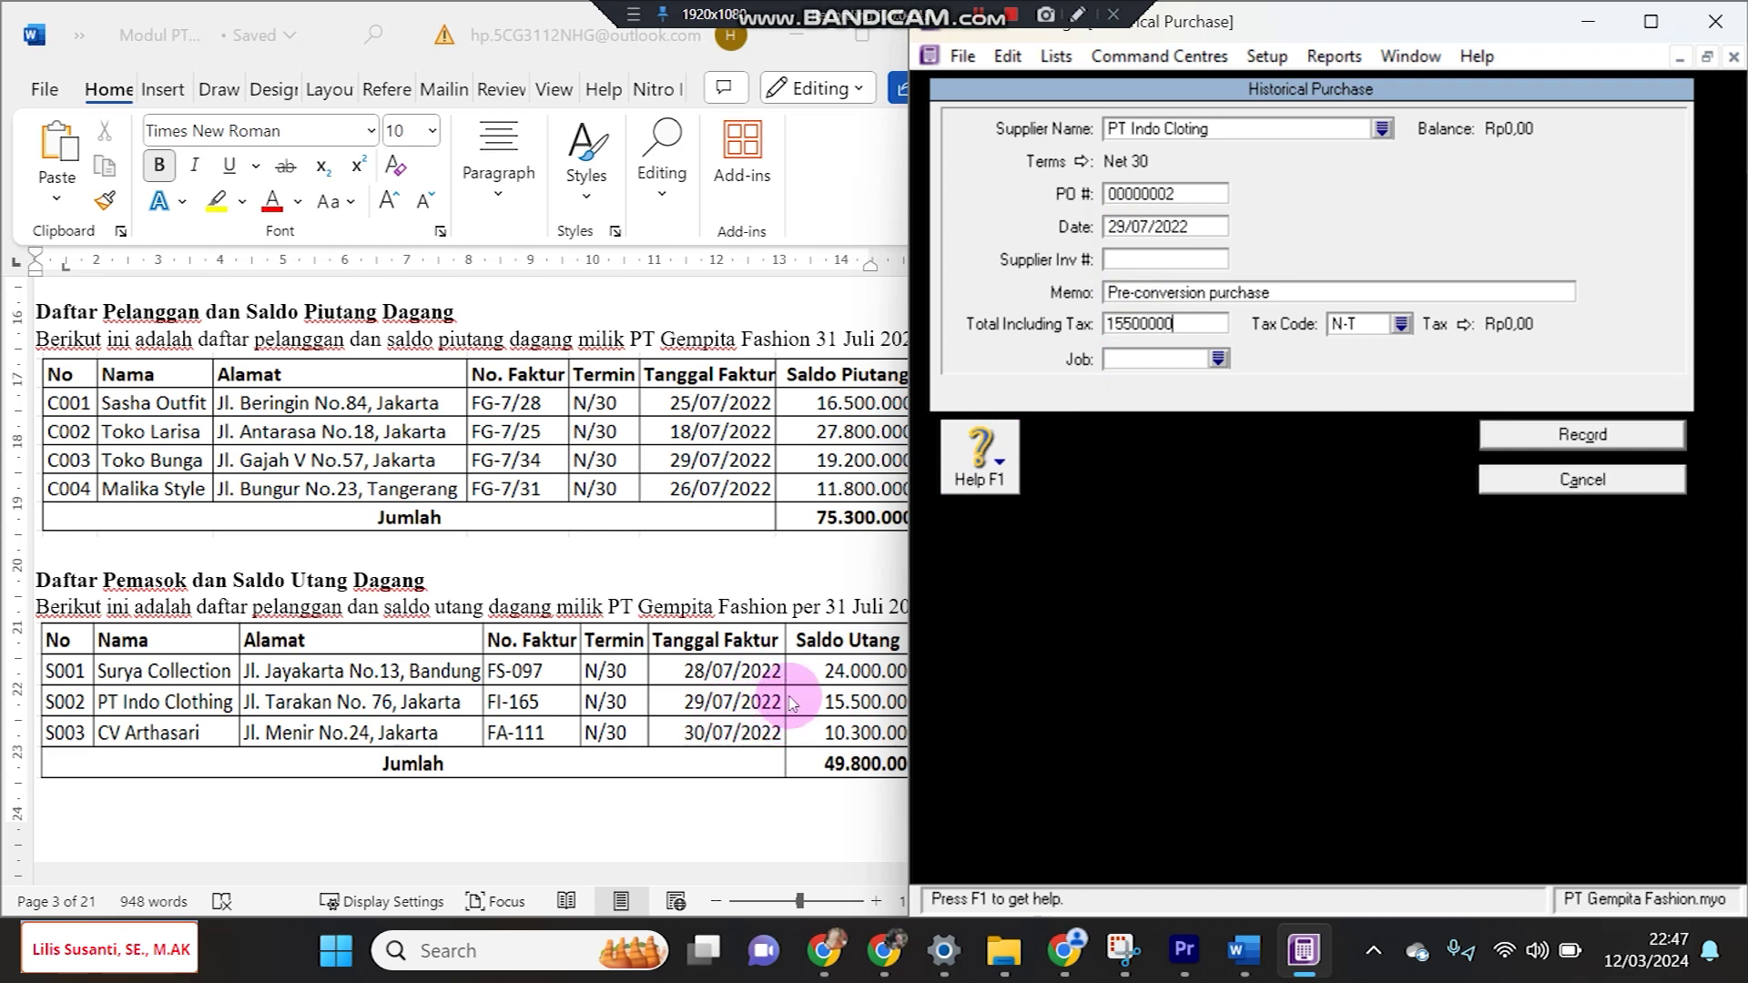
{"action": "left_click", "coordinate": [1123, 262]}
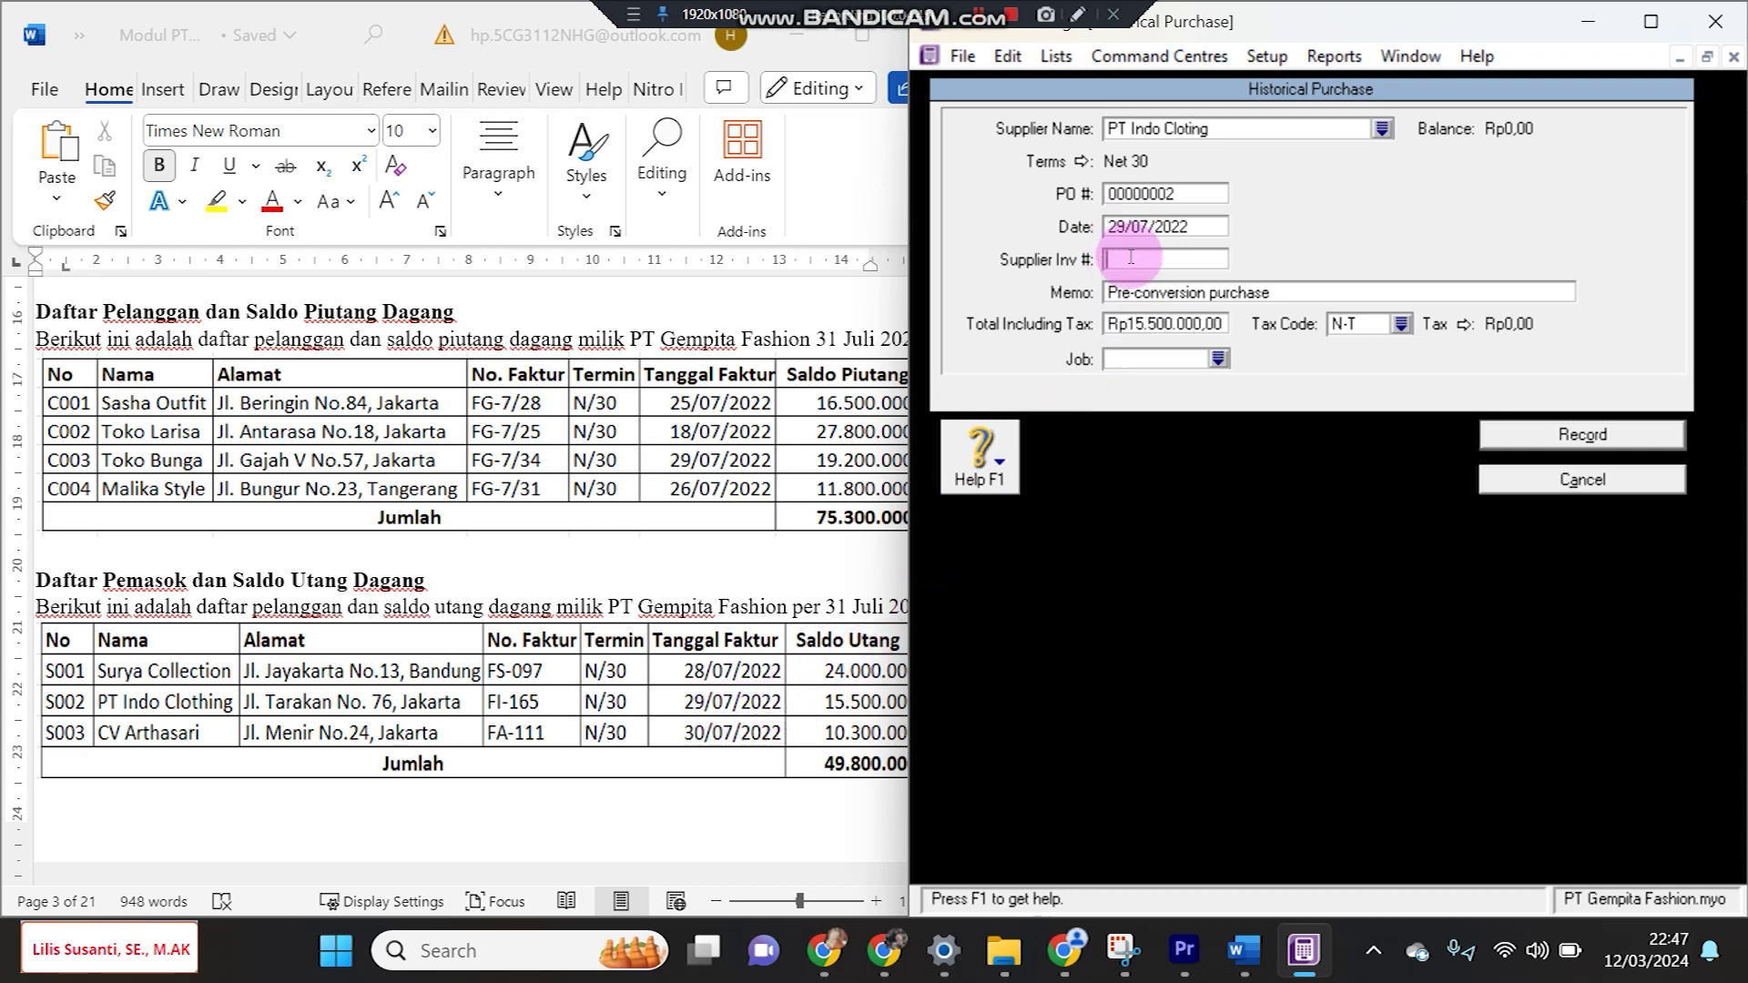
{"action": "type", "text": "FI-165"}
{"action": "left_click", "coordinate": [1535, 435]}
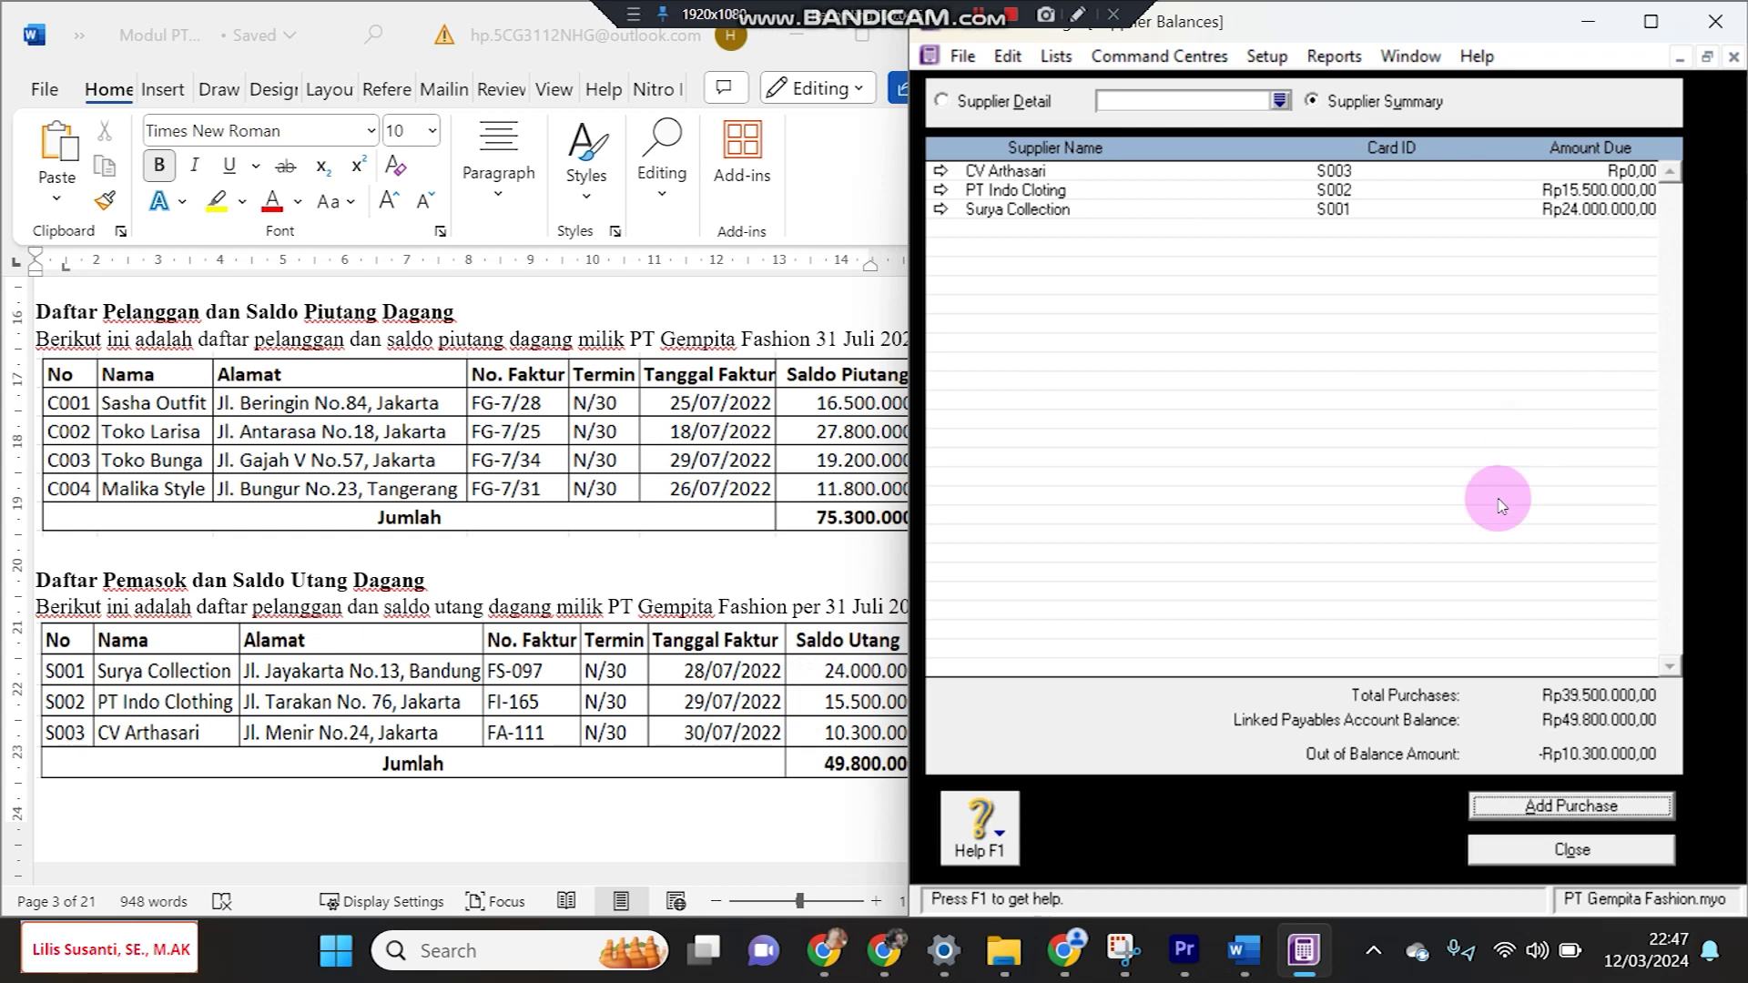
Record CV Arthasari's purchase FA-111 for 10300000 and acknowledge the balances-match message
{"action": "left_click", "coordinate": [1507, 808]}
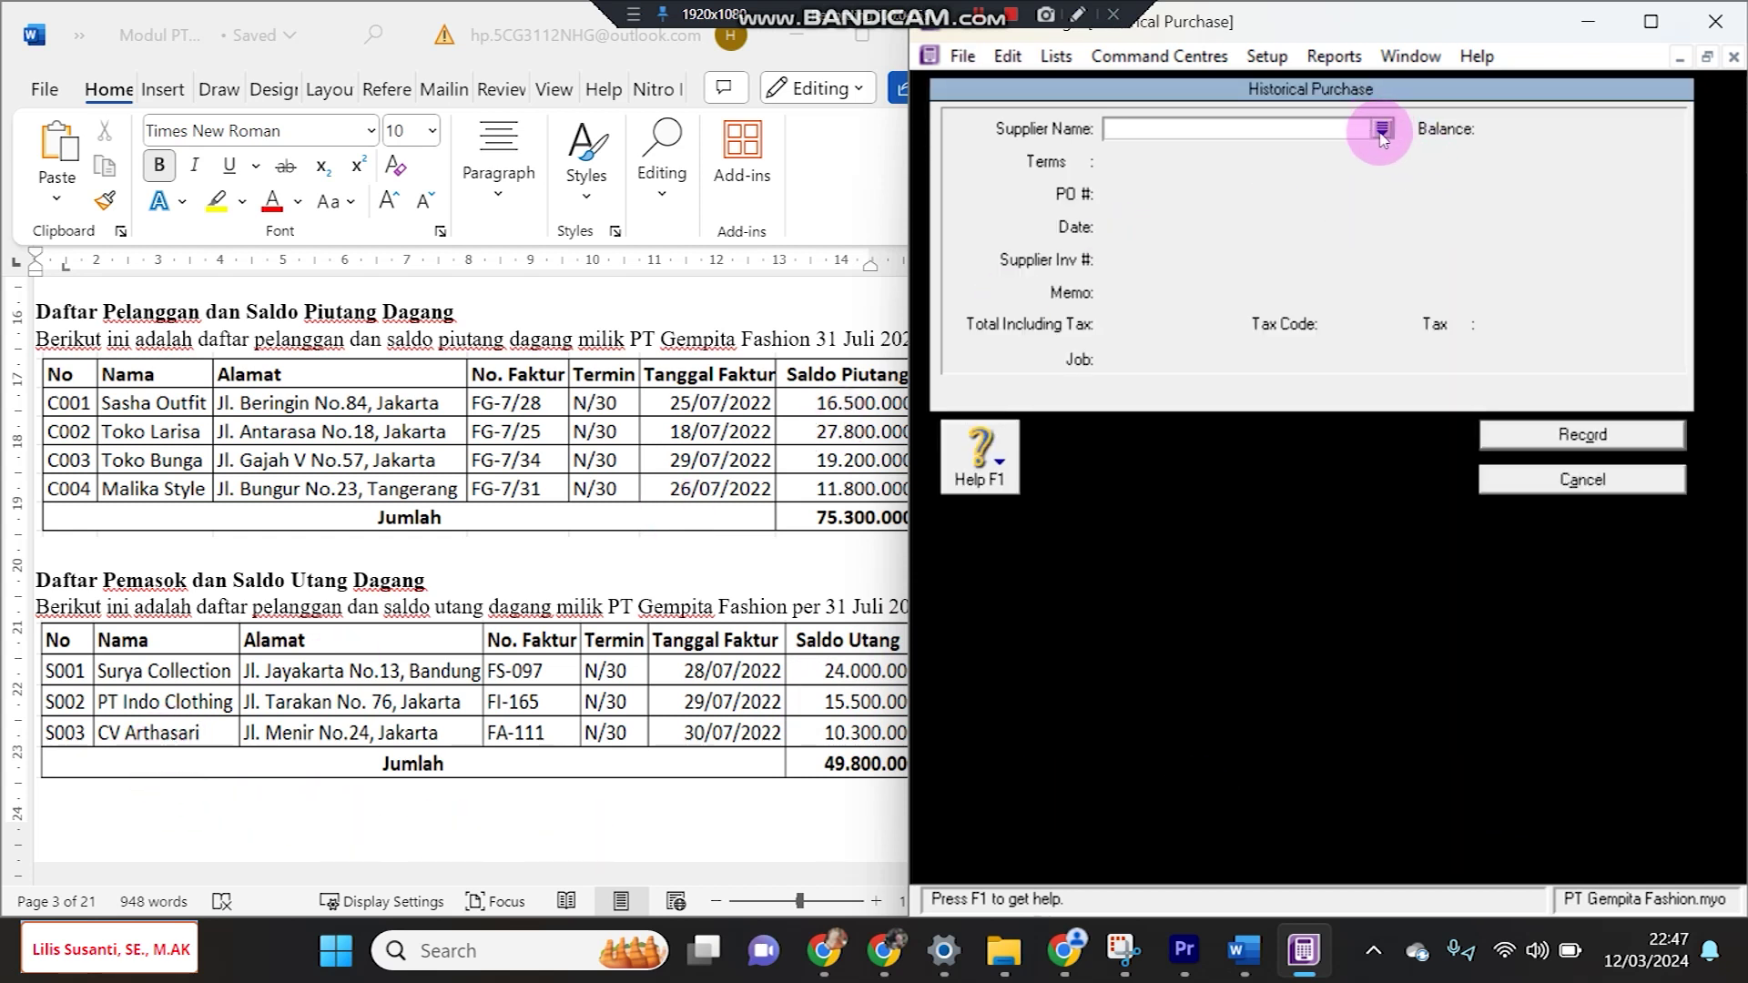
{"action": "type", "text": "cv"}
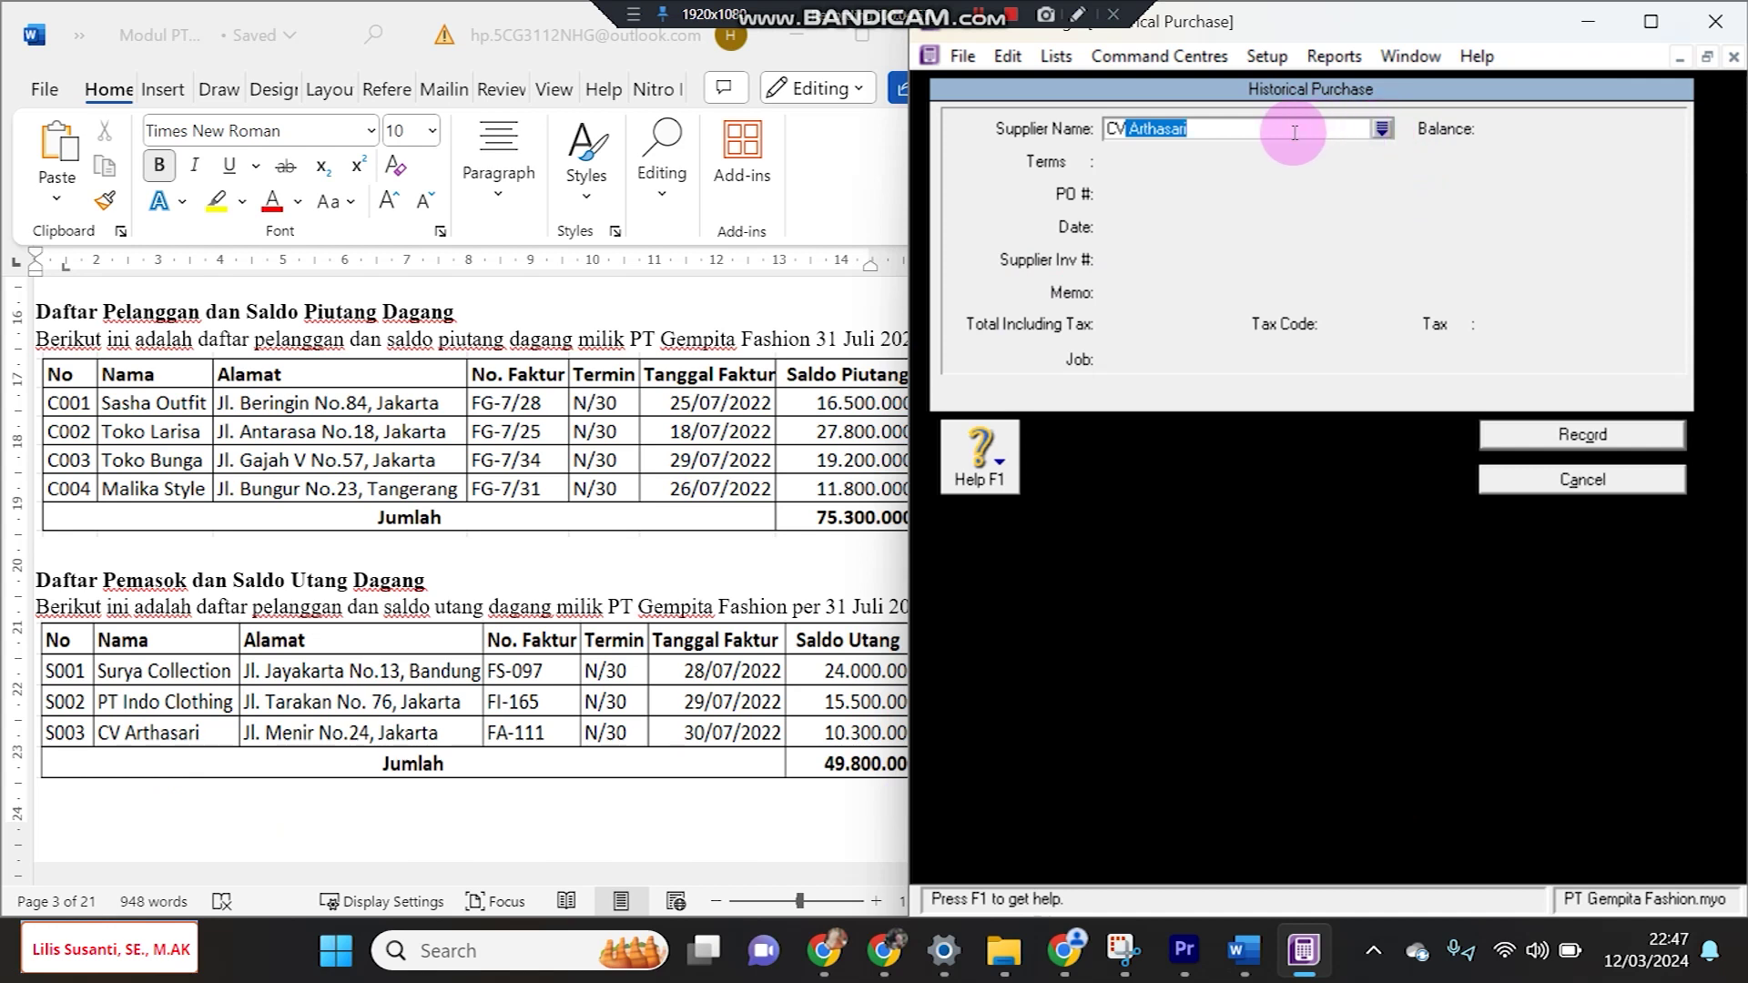
{"action": "key", "text": "Tab"}
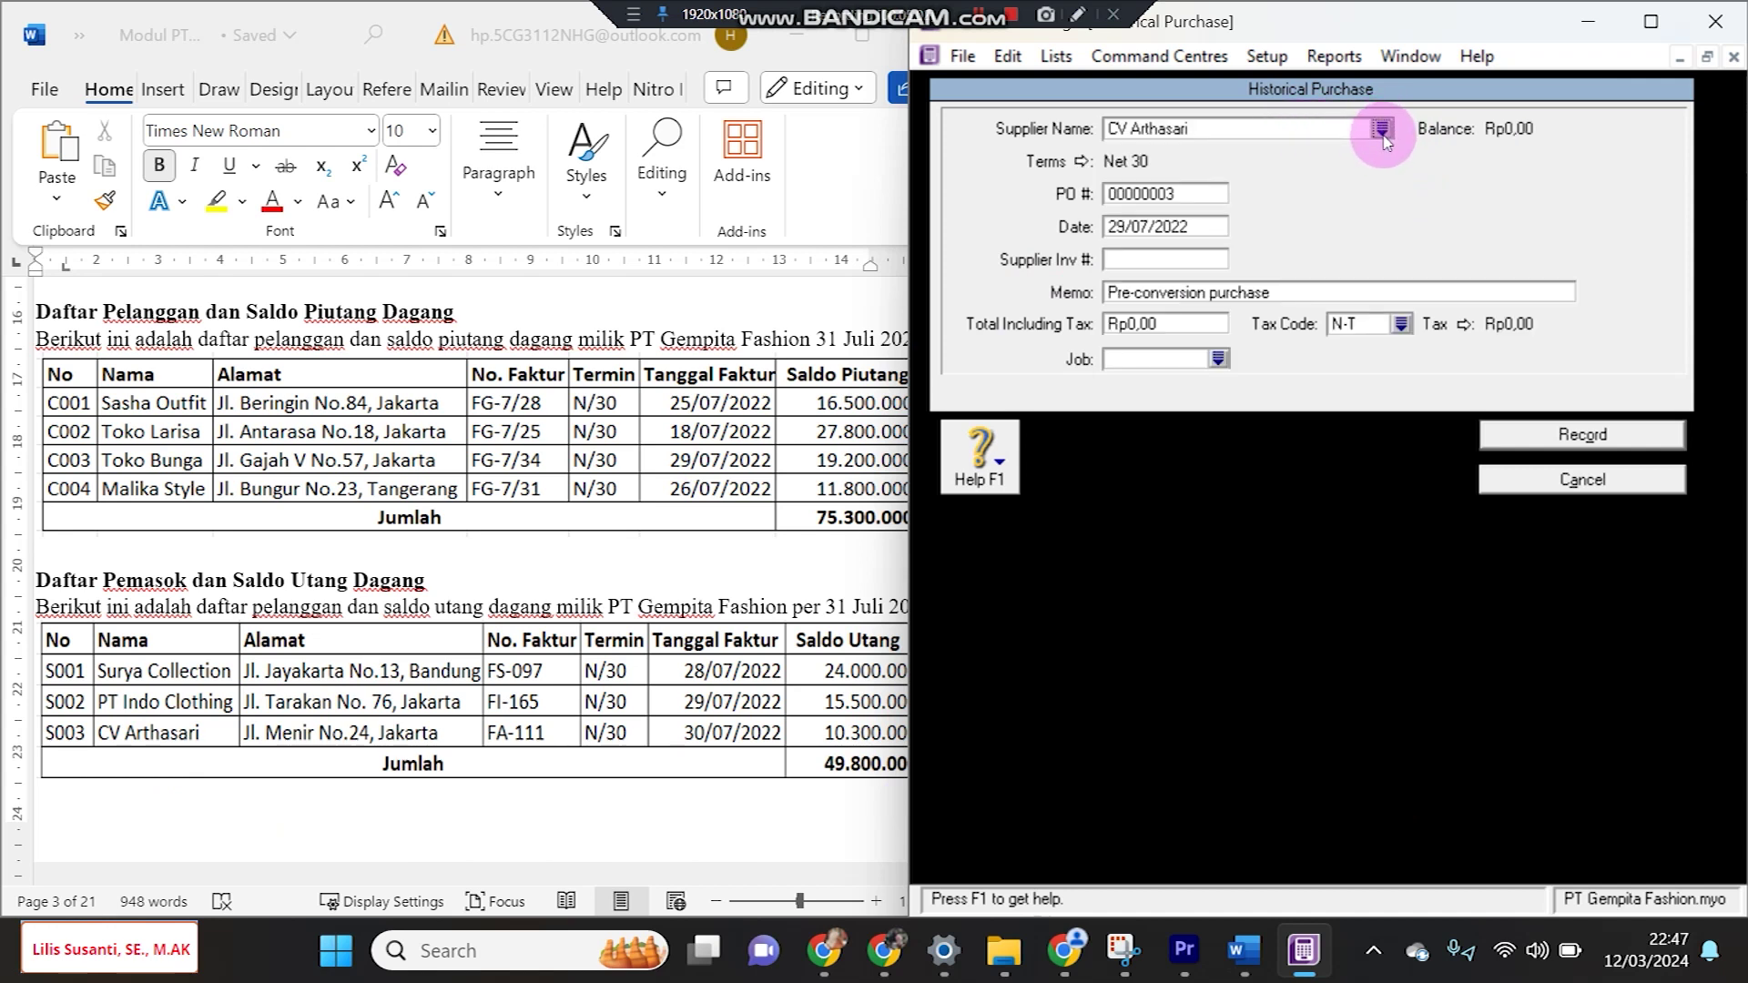
{"action": "left_click_drag", "start_coordinate": [1171, 238], "coordinate": [1096, 232]}
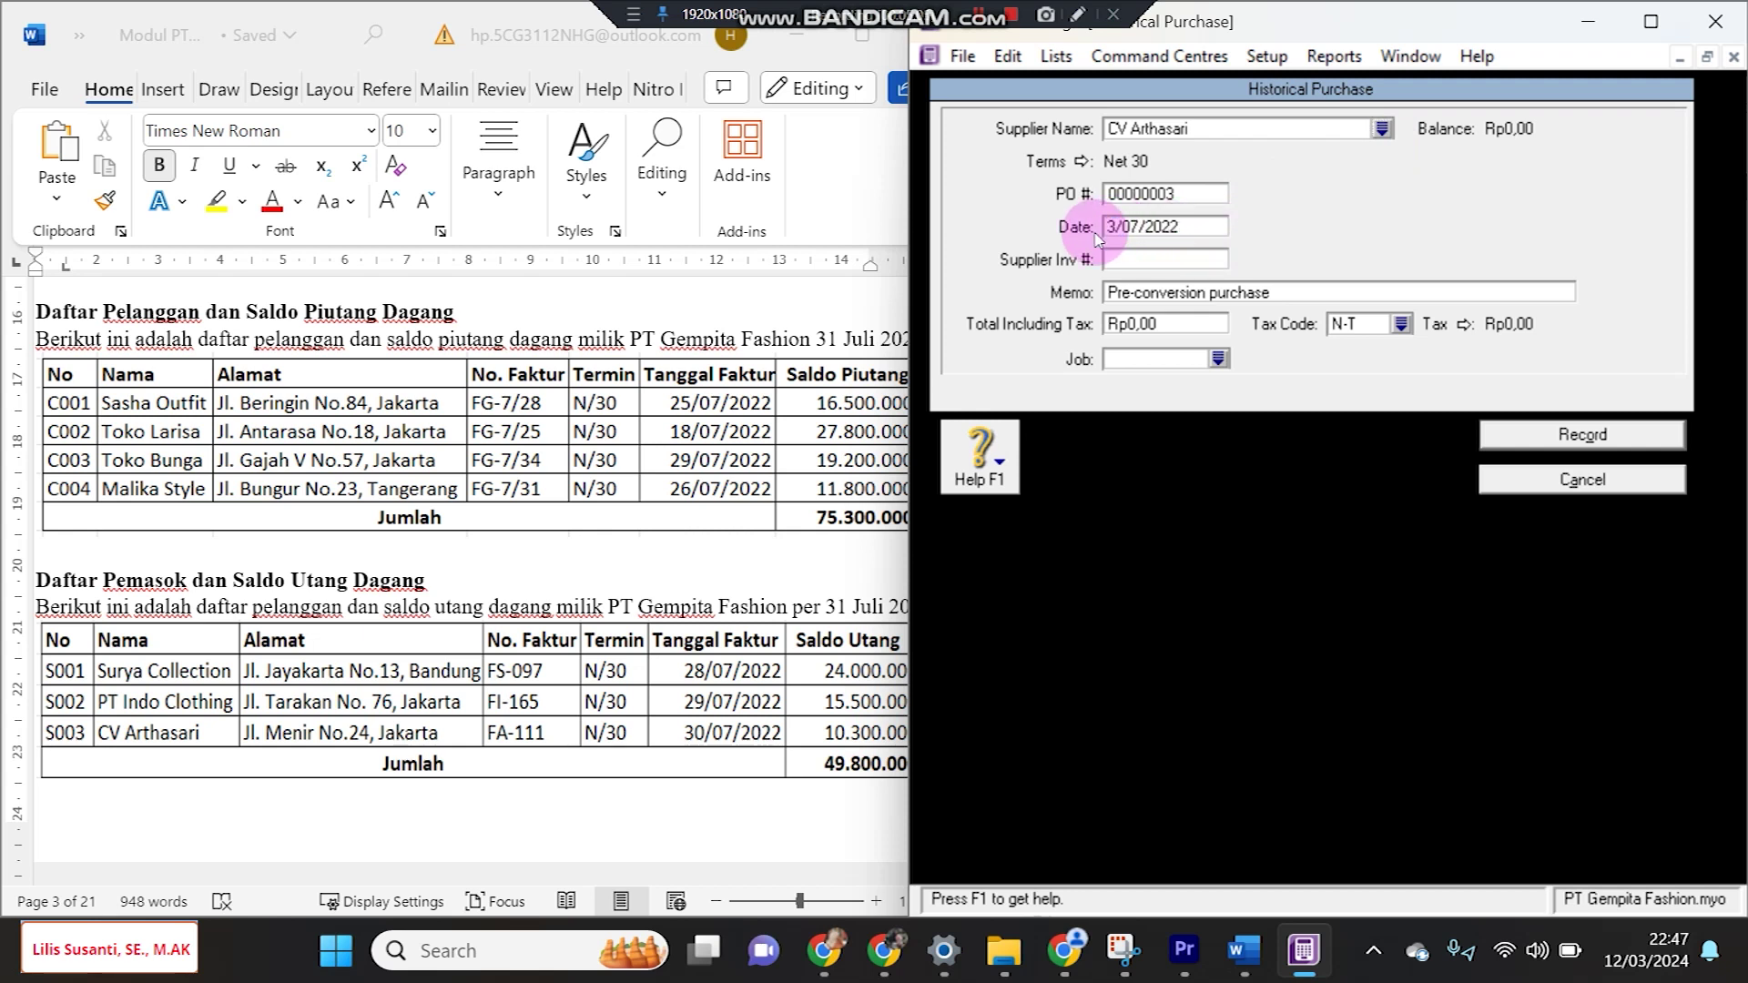
{"action": "left_click", "coordinate": [1119, 263]}
{"action": "type", "text": "FA-111"}
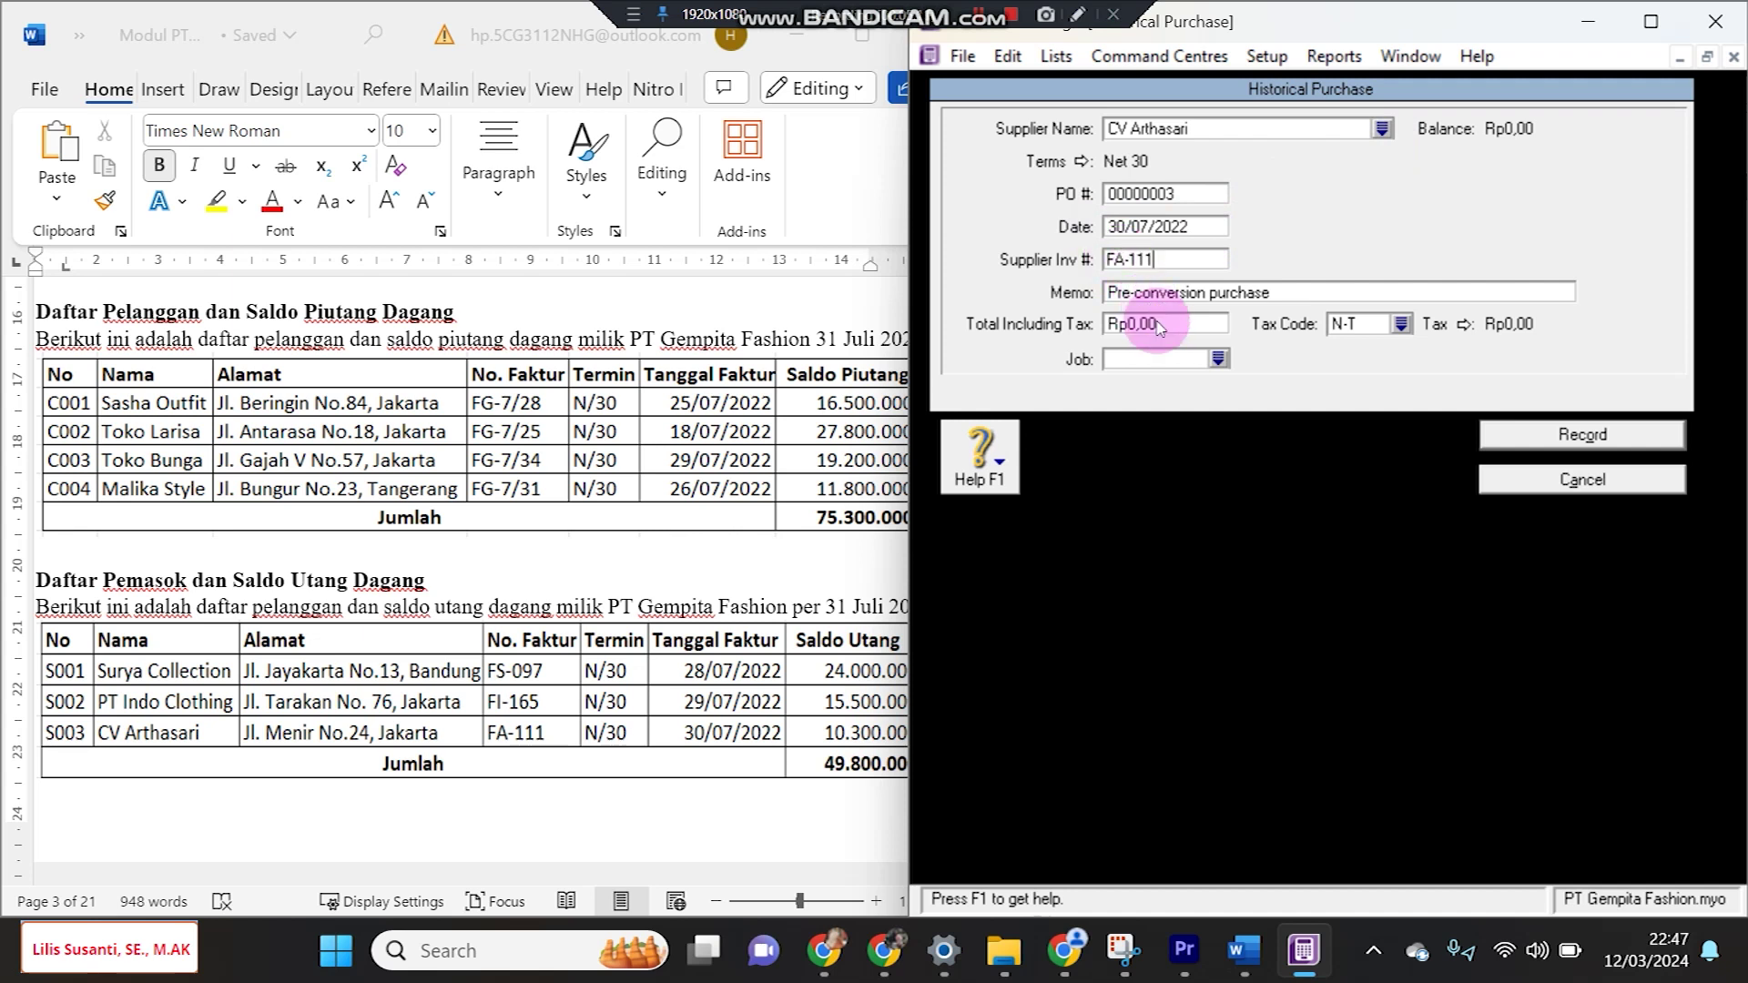
{"action": "left_click", "coordinate": [1157, 324]}
{"action": "type", "text": "10300000"}
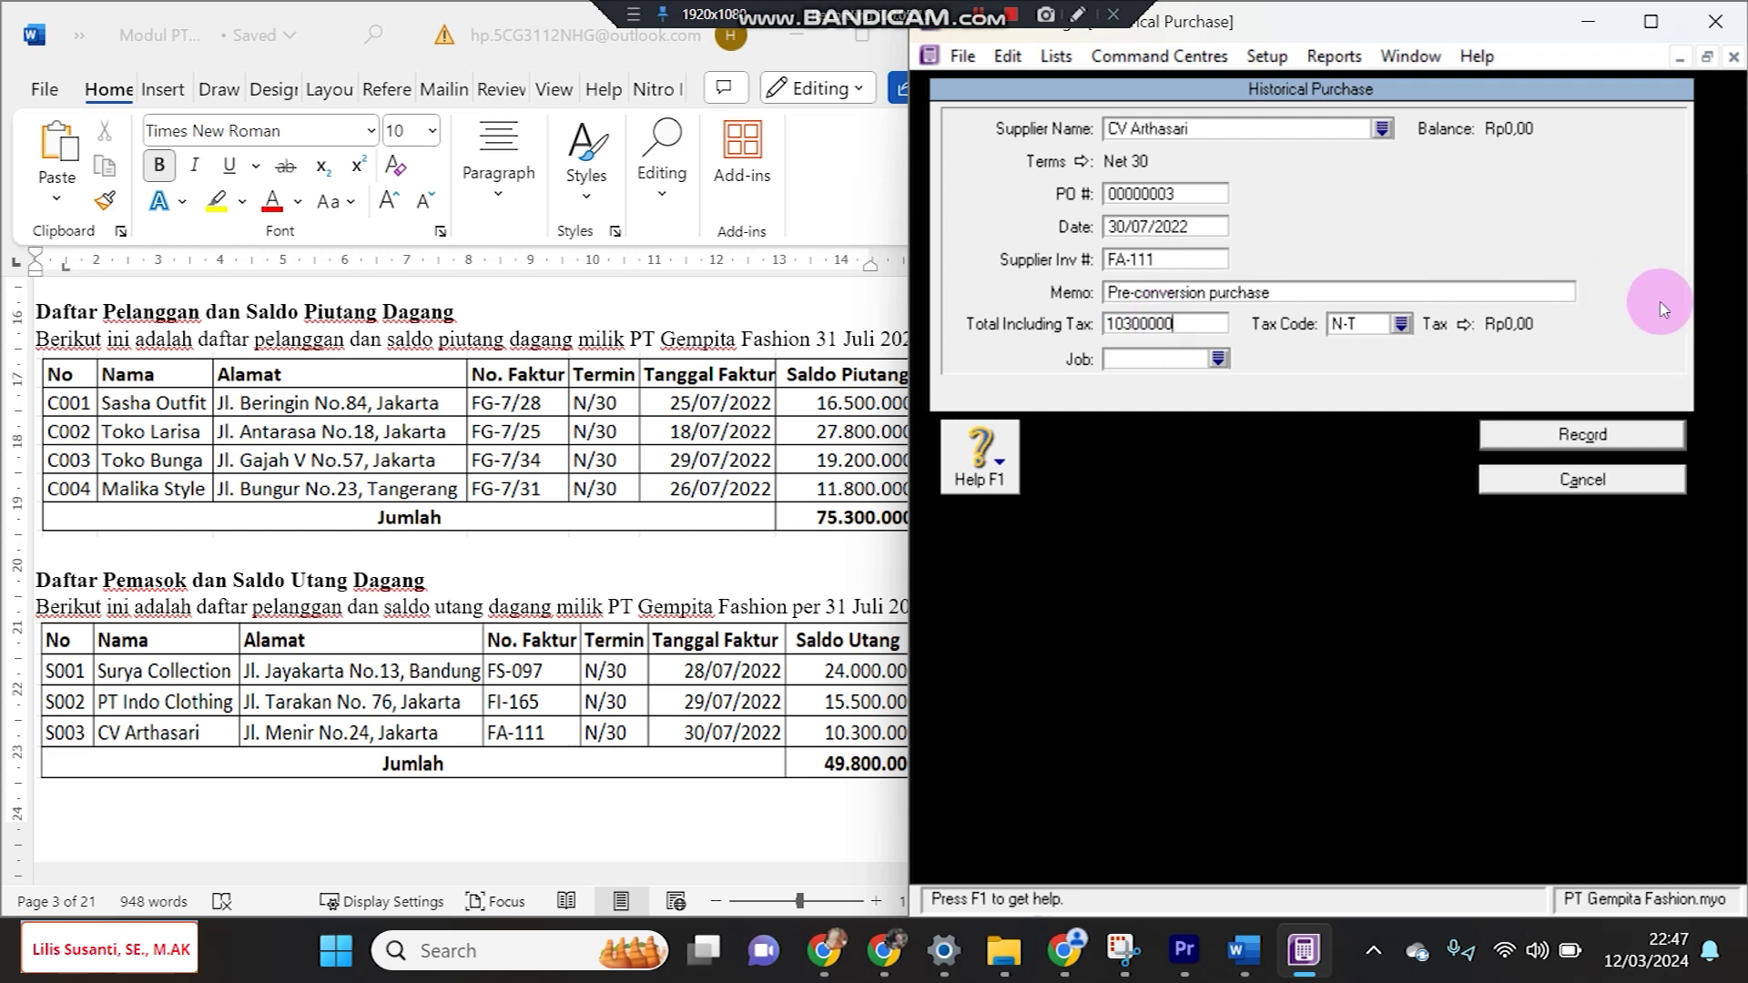
{"action": "left_click", "coordinate": [1636, 436]}
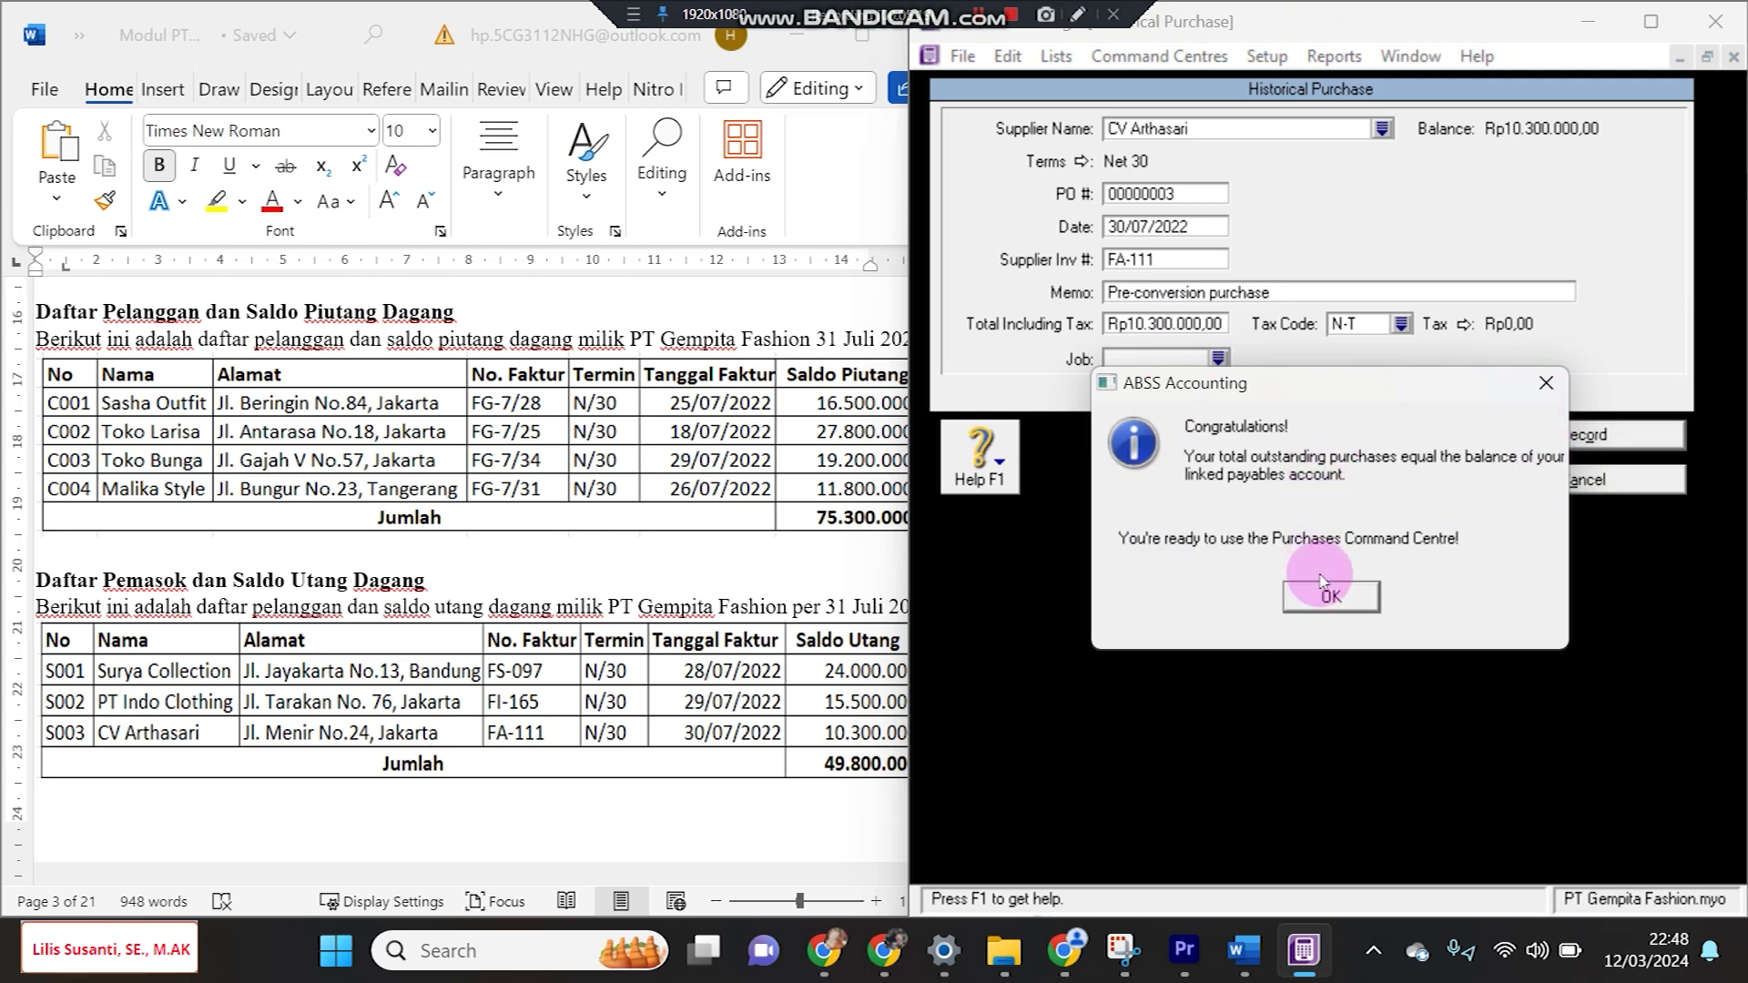
{"action": "left_click", "coordinate": [1330, 593]}
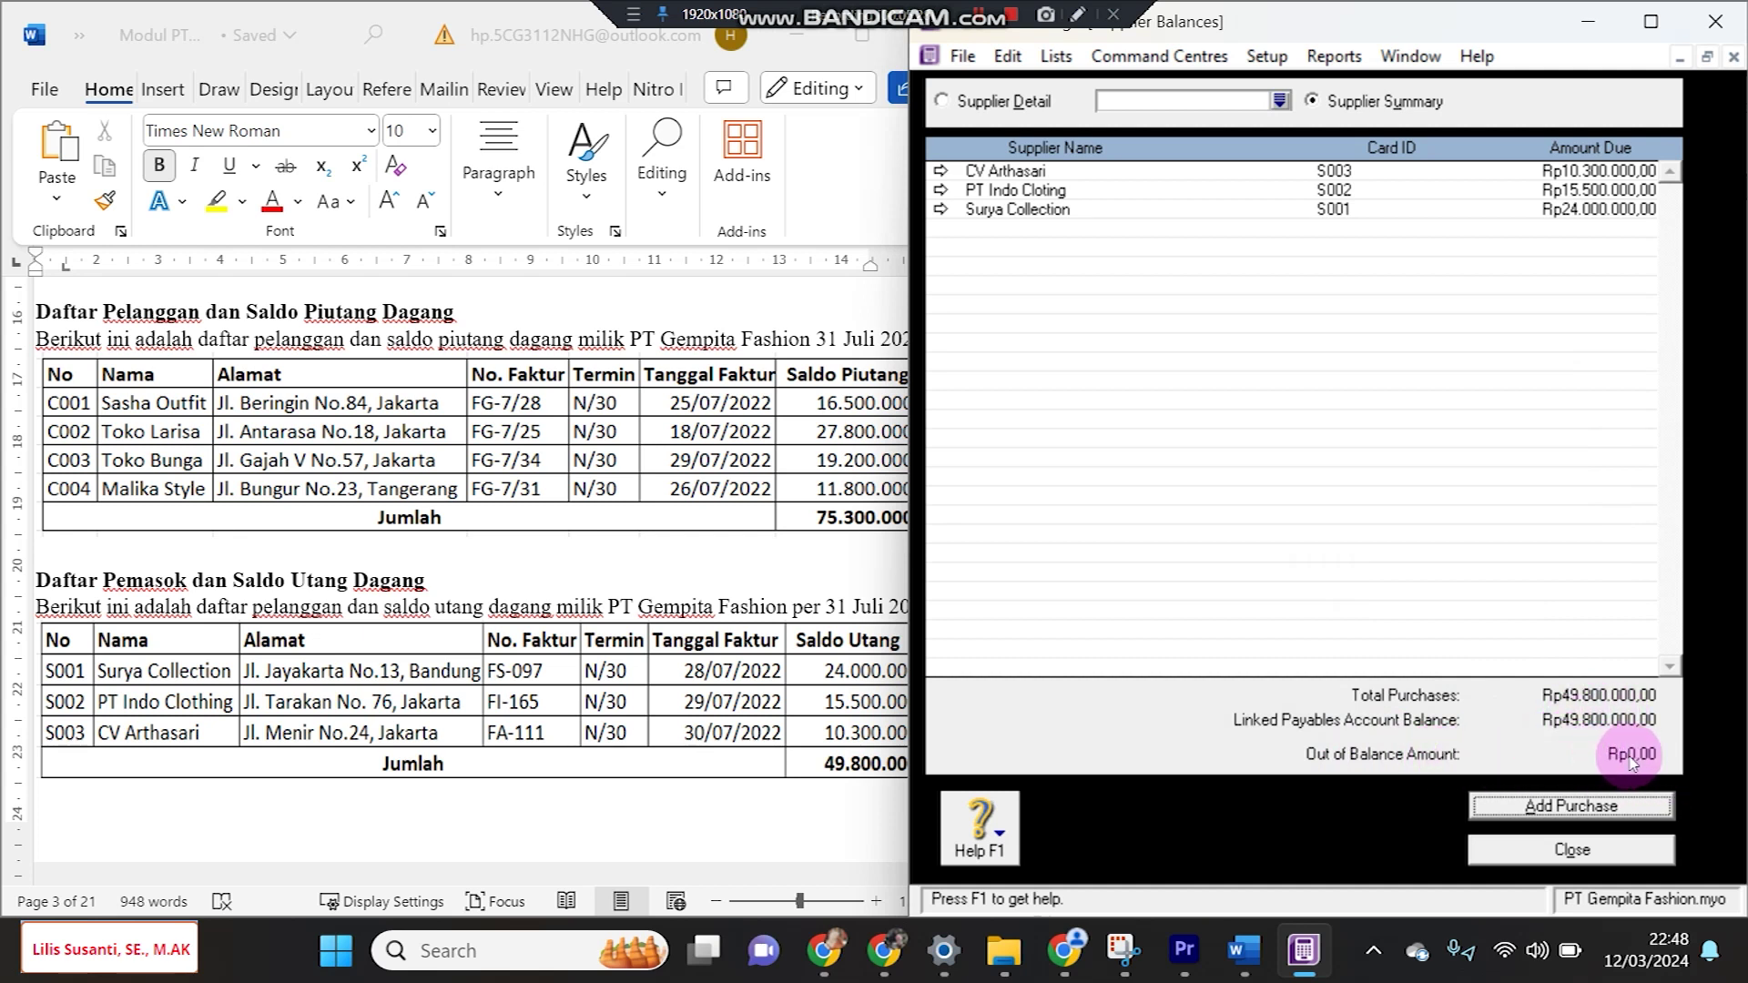
Check Supplier Balances against the Word table, then close it and the Cards List
{"action": "left_click", "coordinate": [835, 734]}
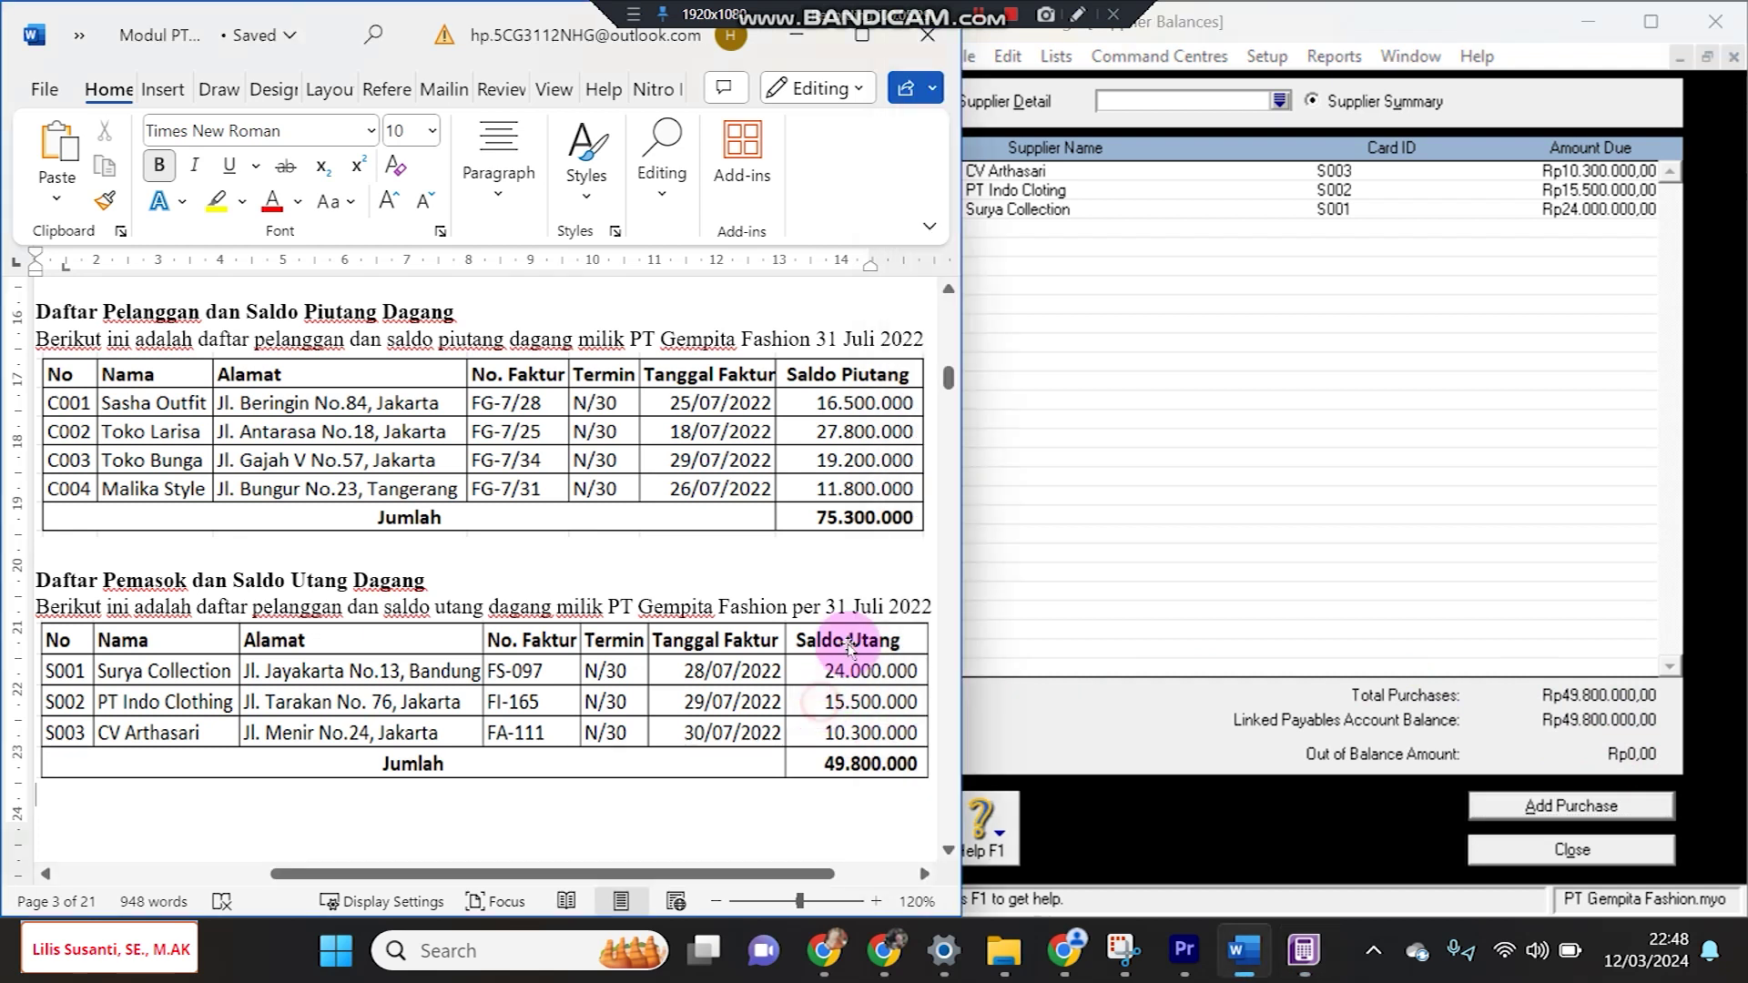
{"action": "left_click", "coordinate": [1247, 723]}
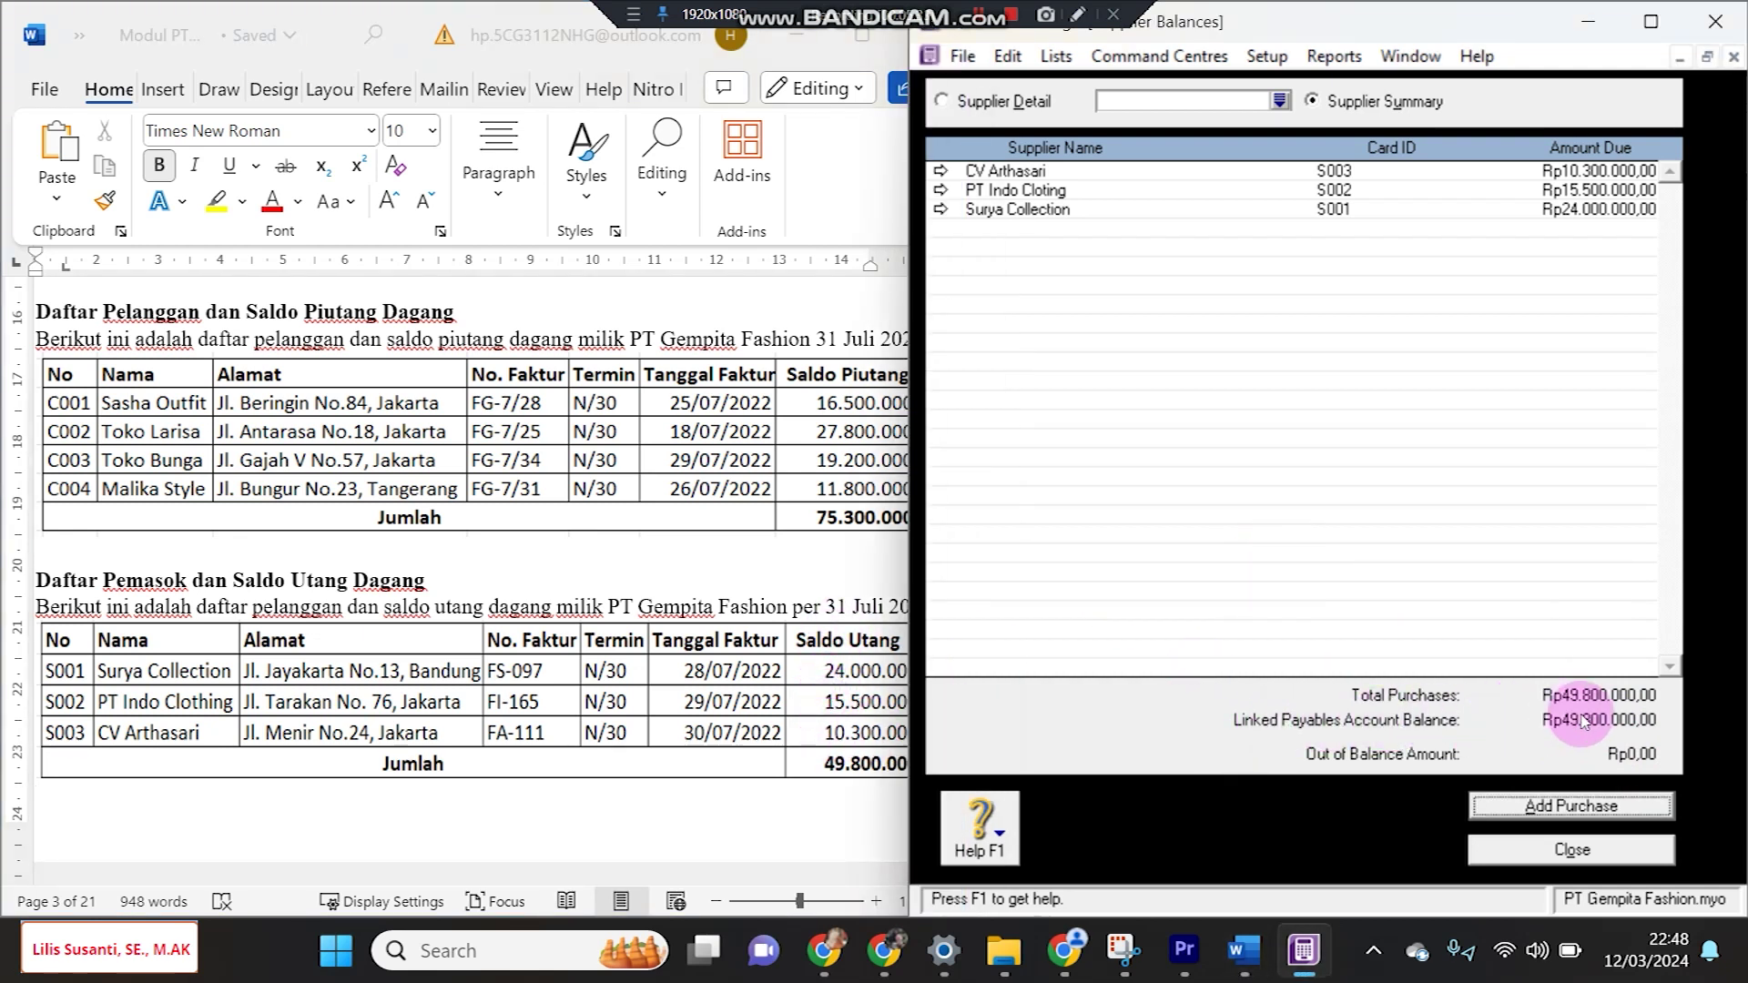
{"action": "left_click", "coordinate": [1570, 849]}
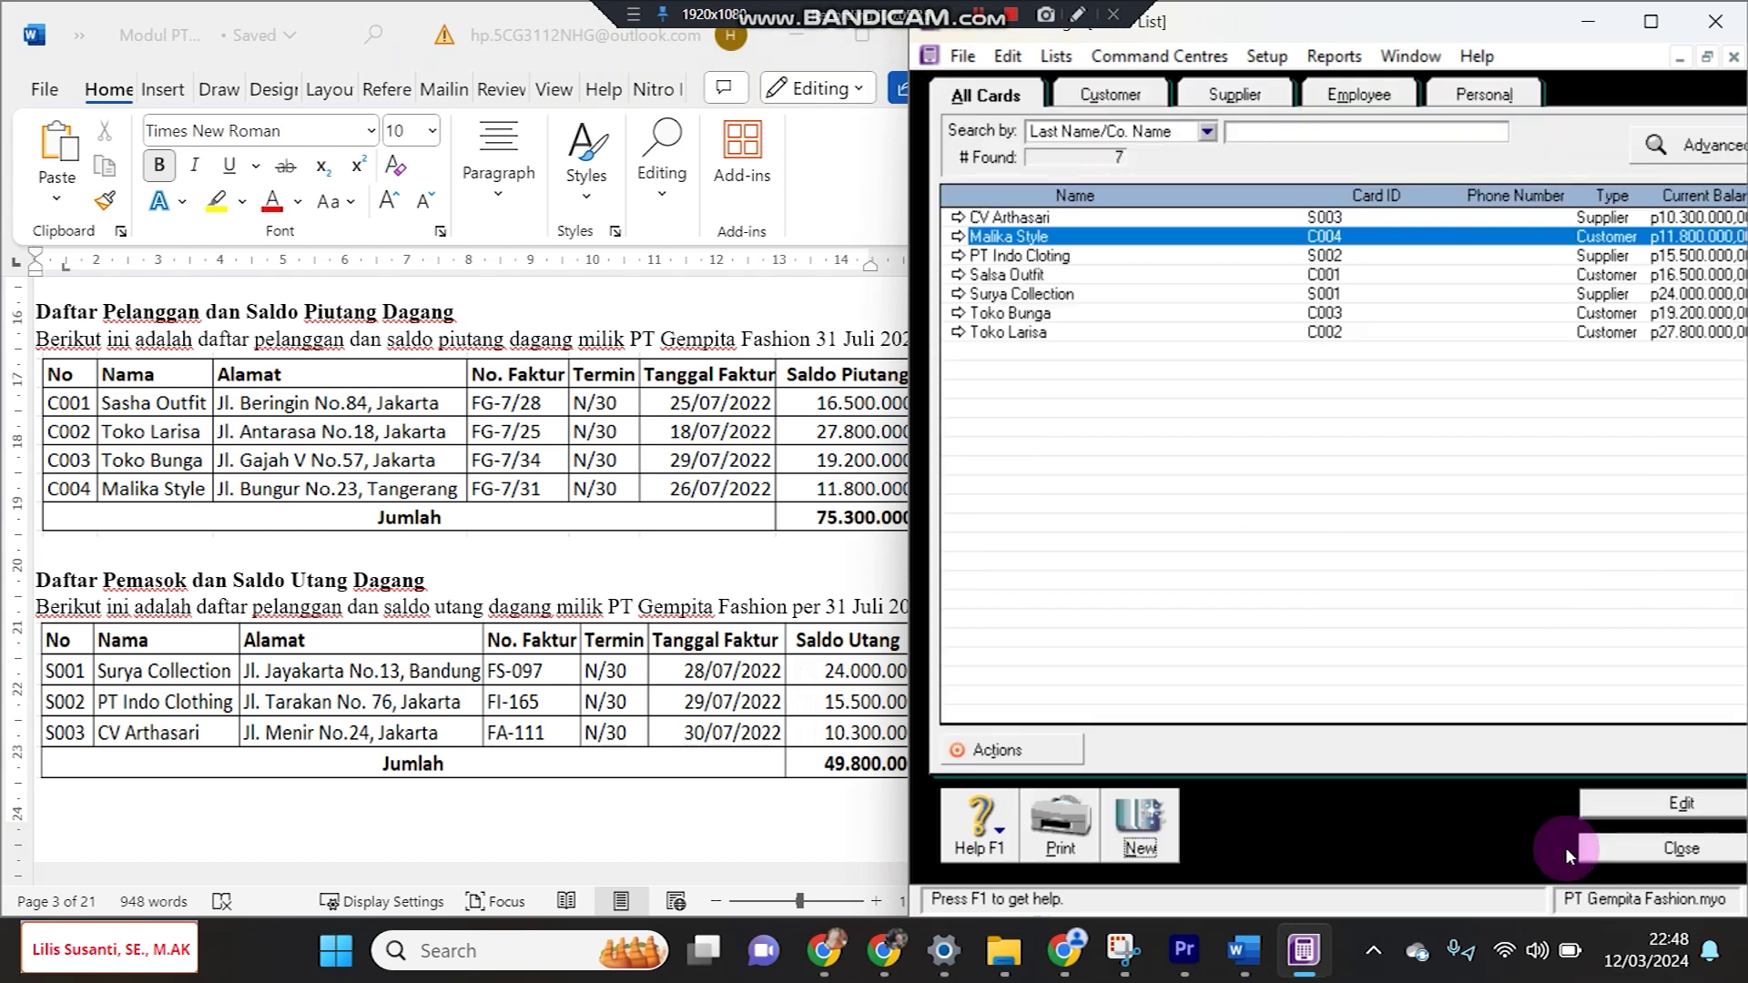
{"action": "left_click", "coordinate": [1677, 845]}
{"action": "left_click", "coordinate": [1024, 224]}
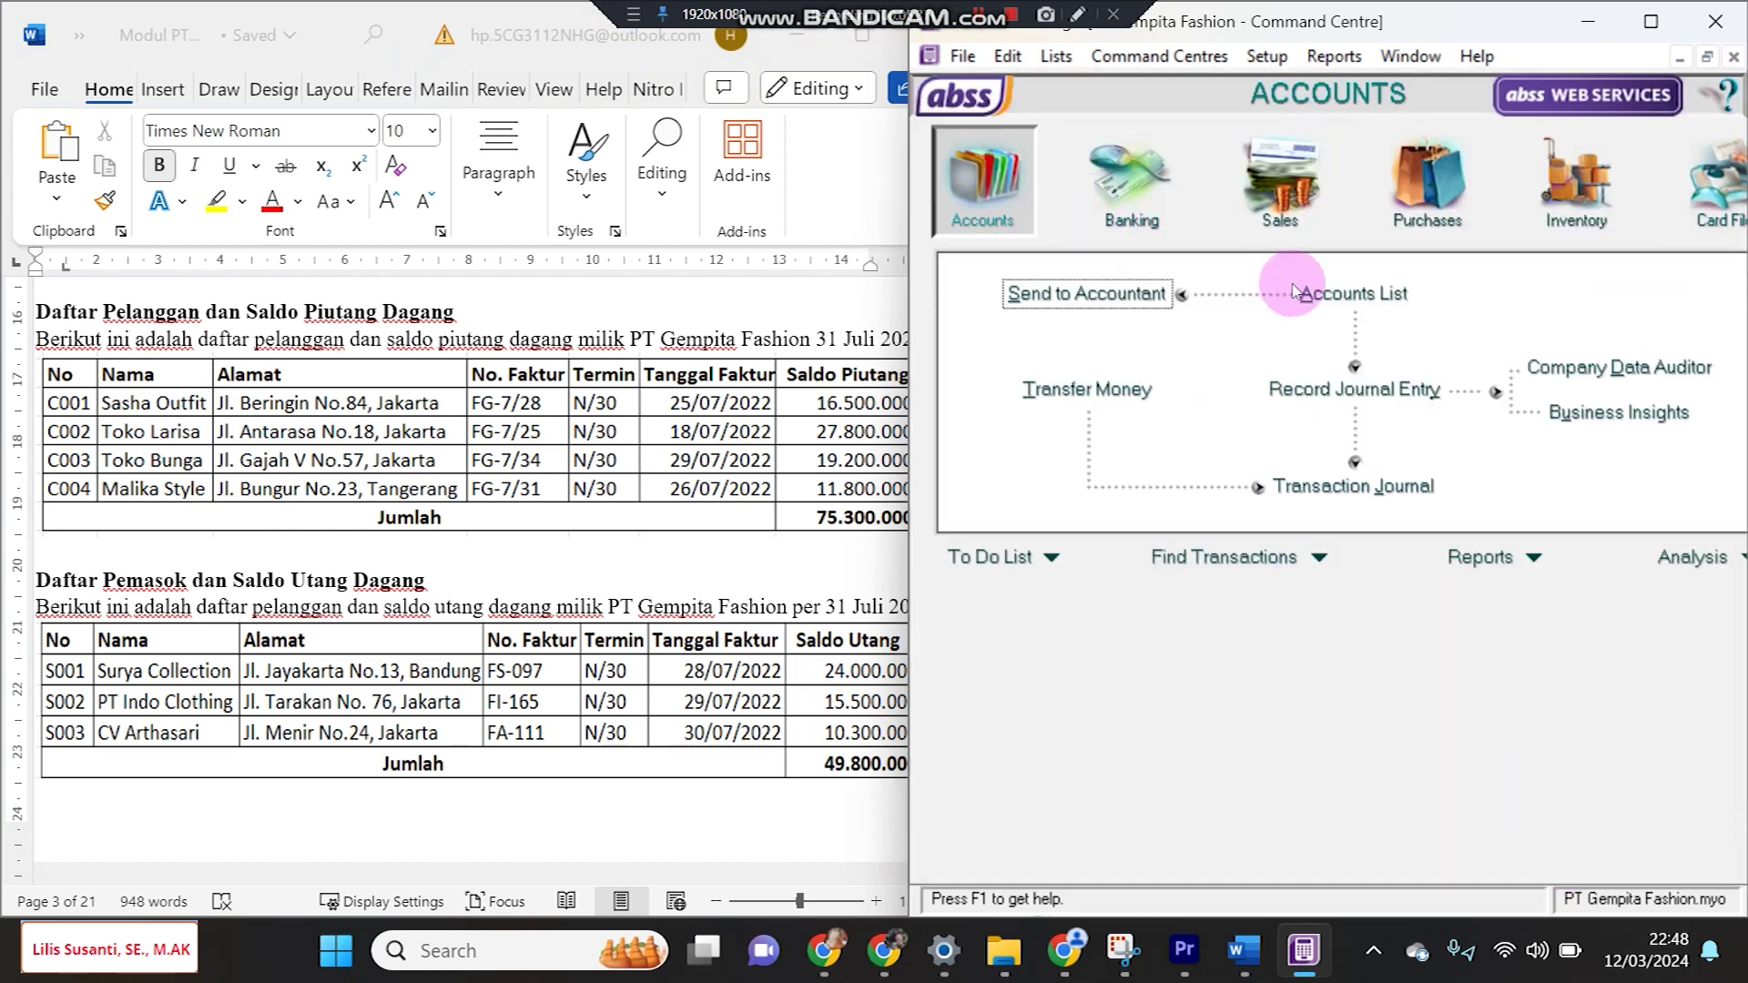
Find Accounts Payable 2-1100 in the liability accounts list
{"action": "left_click", "coordinate": [1336, 294]}
{"action": "left_click", "coordinate": [1158, 102]}
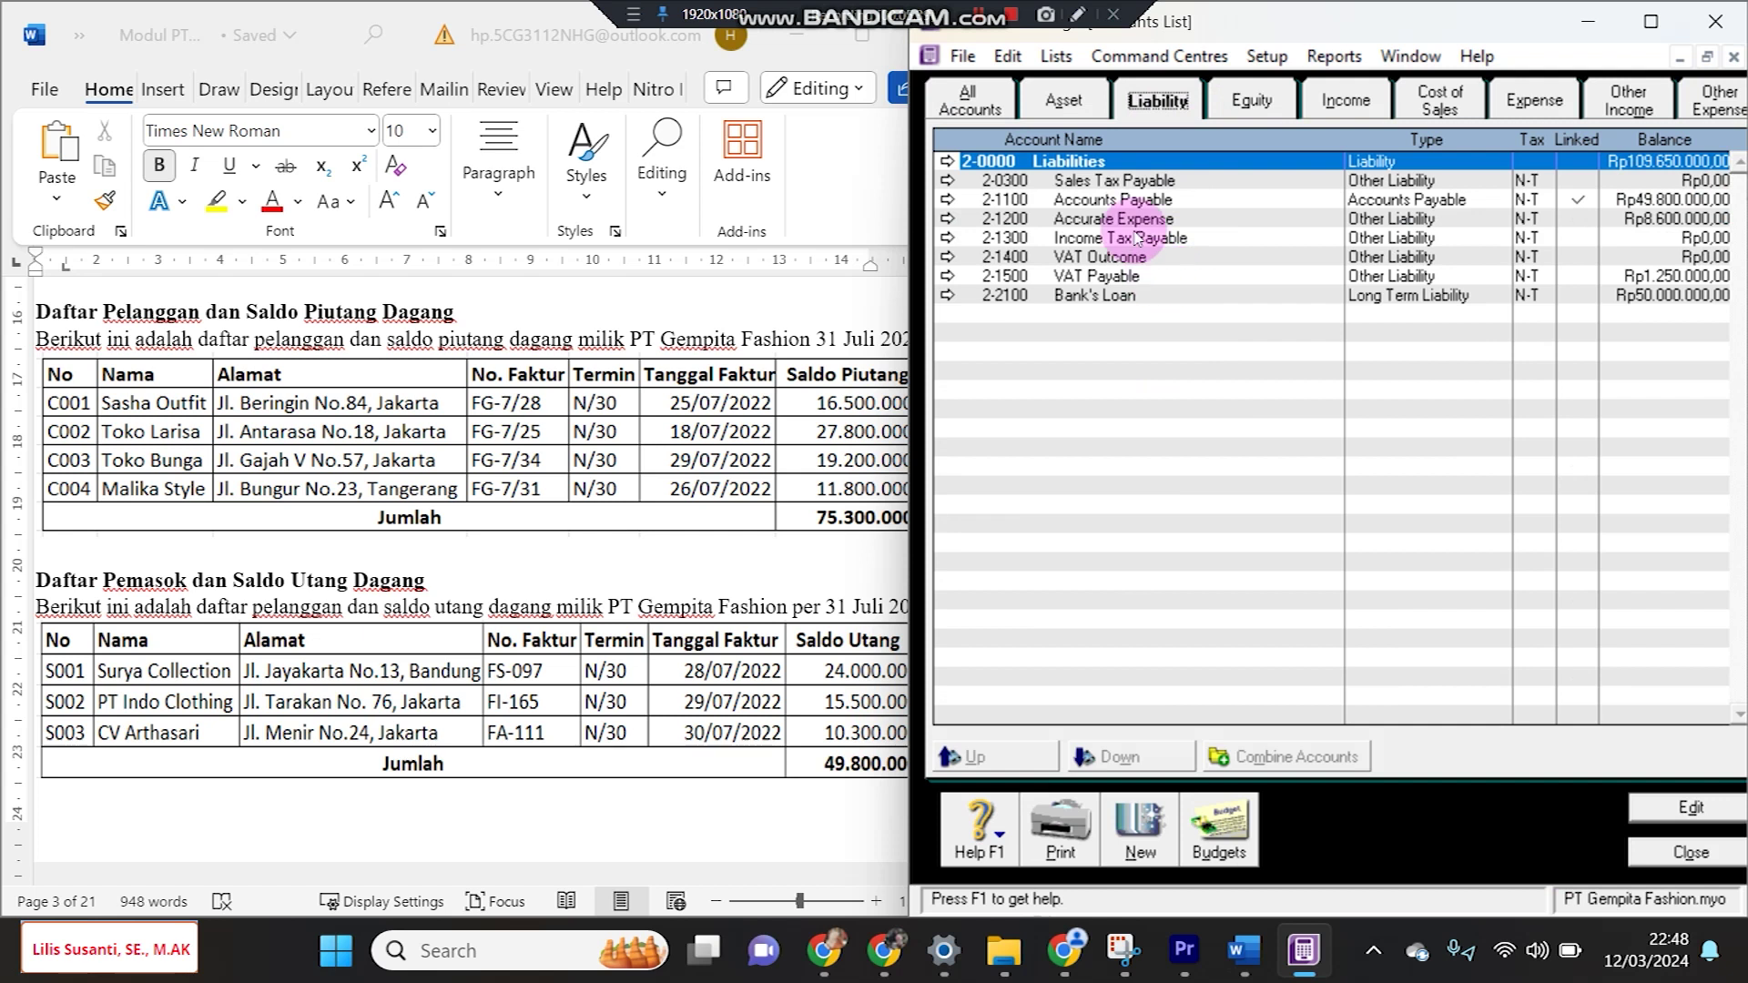
{"action": "left_click", "coordinate": [1131, 199]}
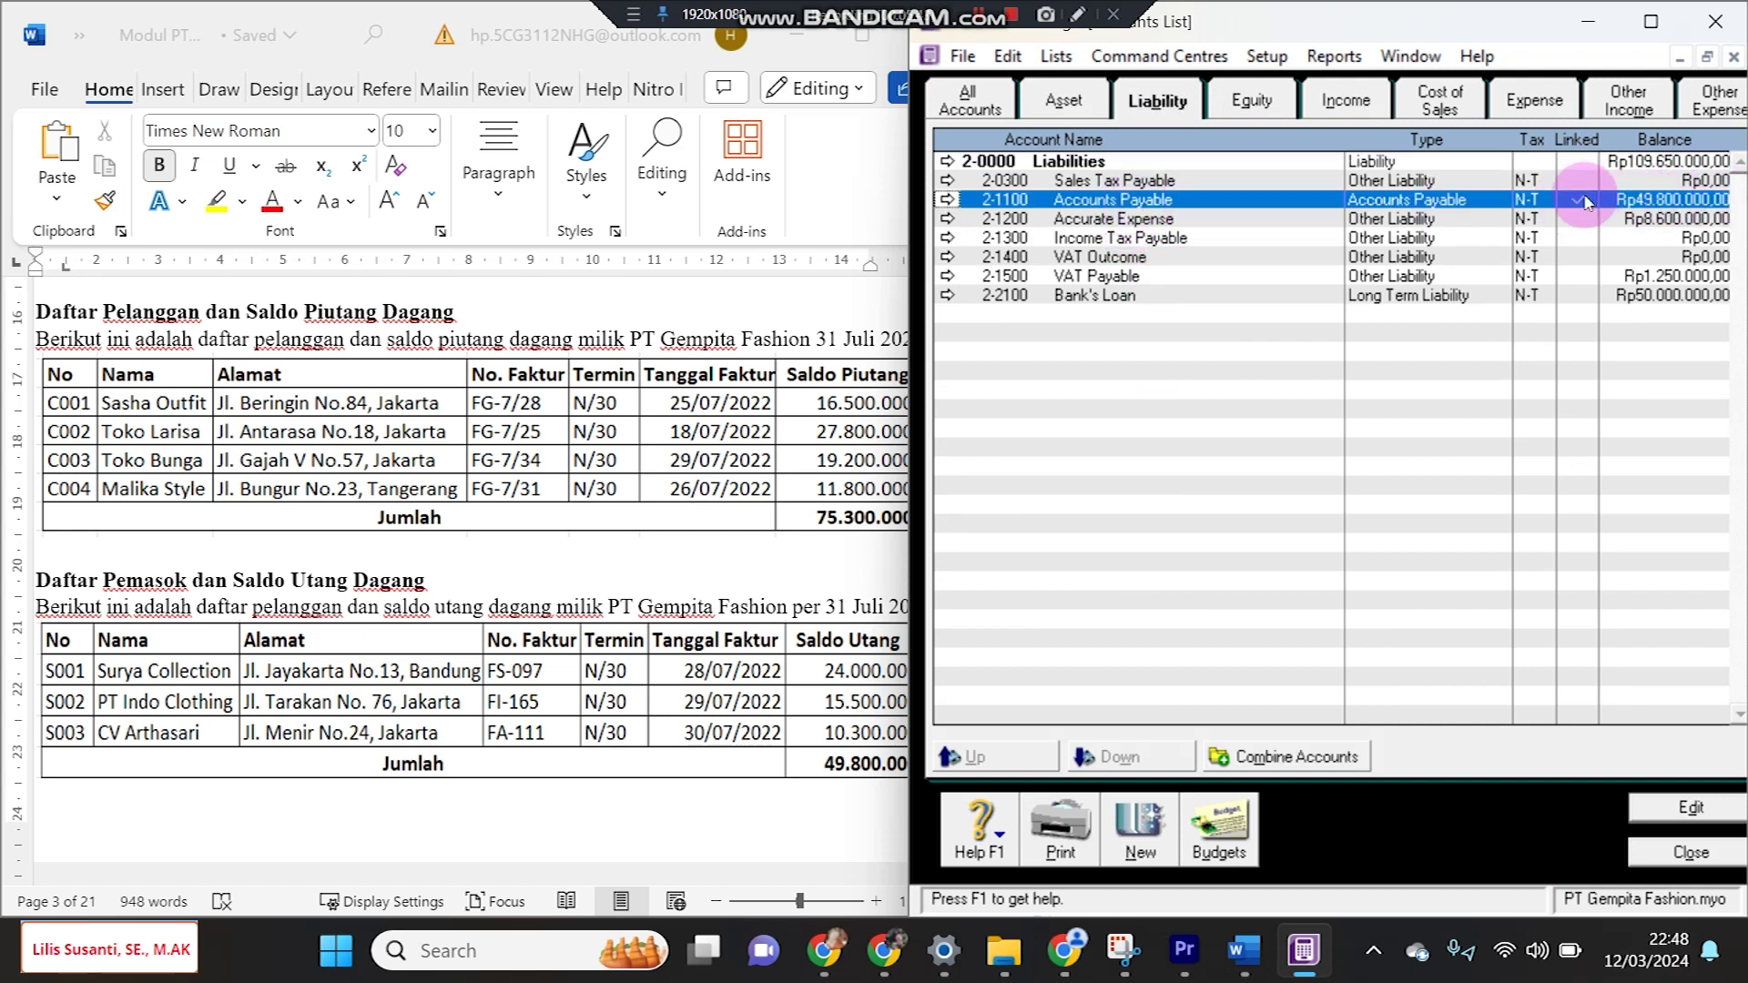
Verify 2-1100 is the linked payables account for purchases and bring up the Transaction Journal
{"action": "left_click", "coordinate": [1266, 56]}
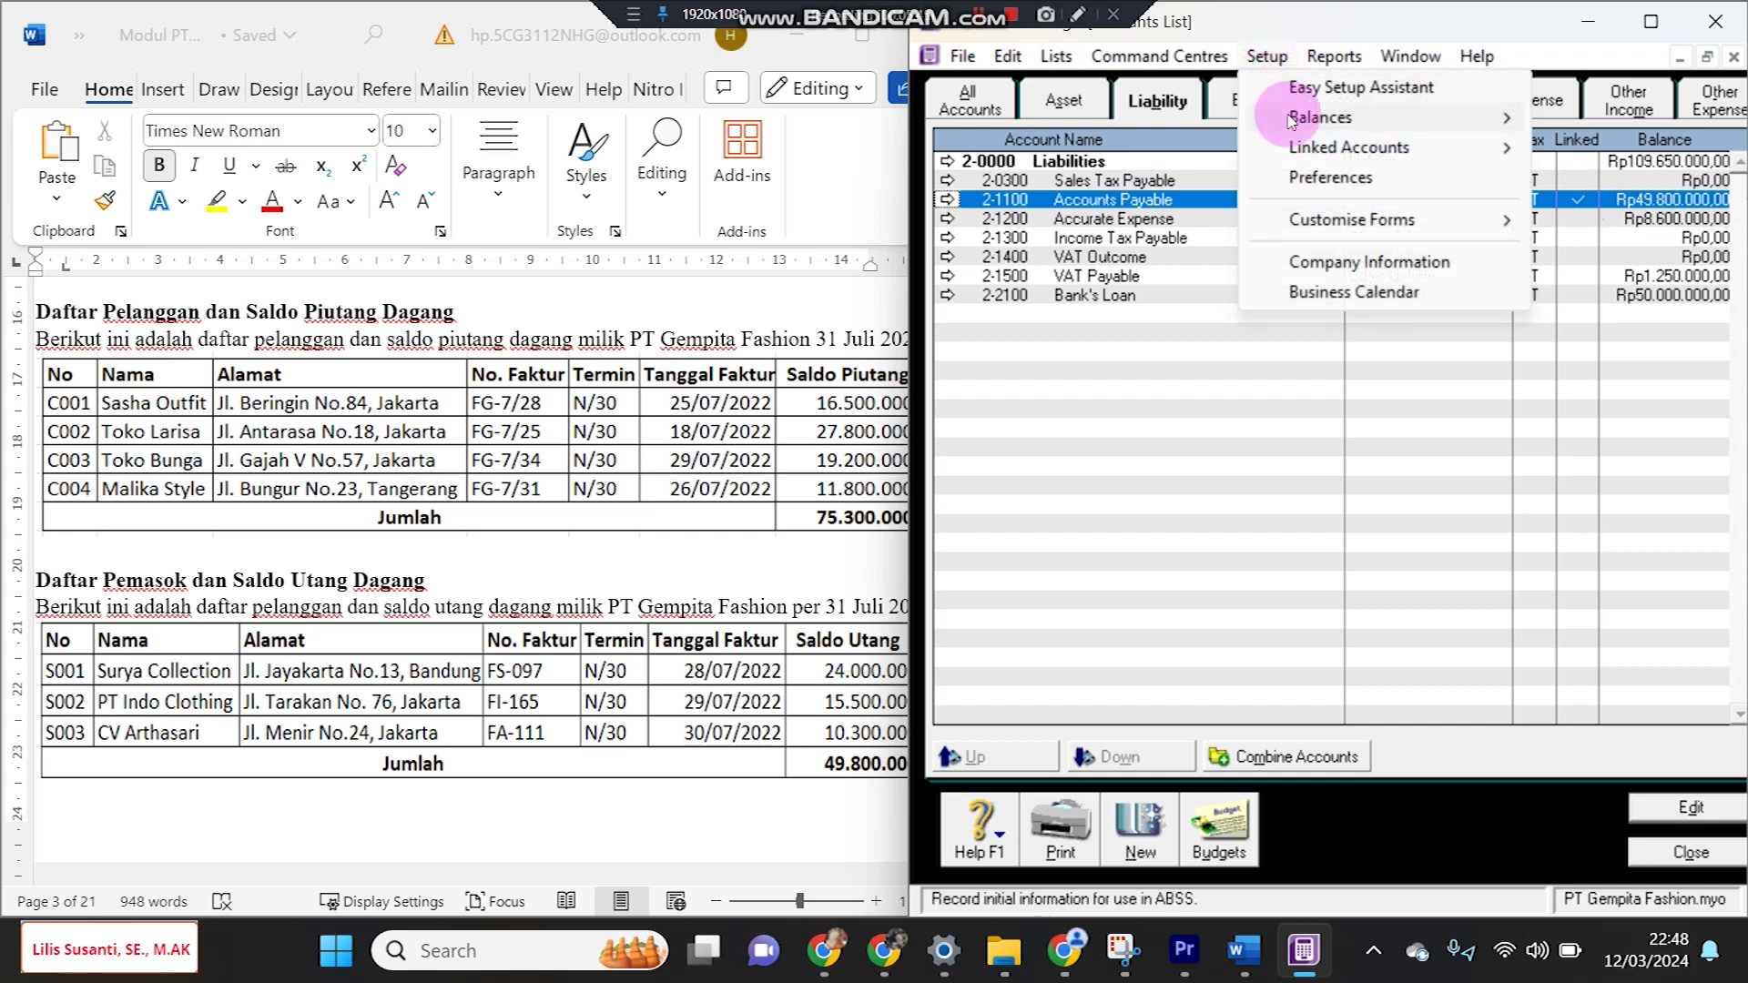
{"action": "mouse_move", "coordinate": [1297, 147]}
{"action": "left_click", "coordinate": [1104, 204]}
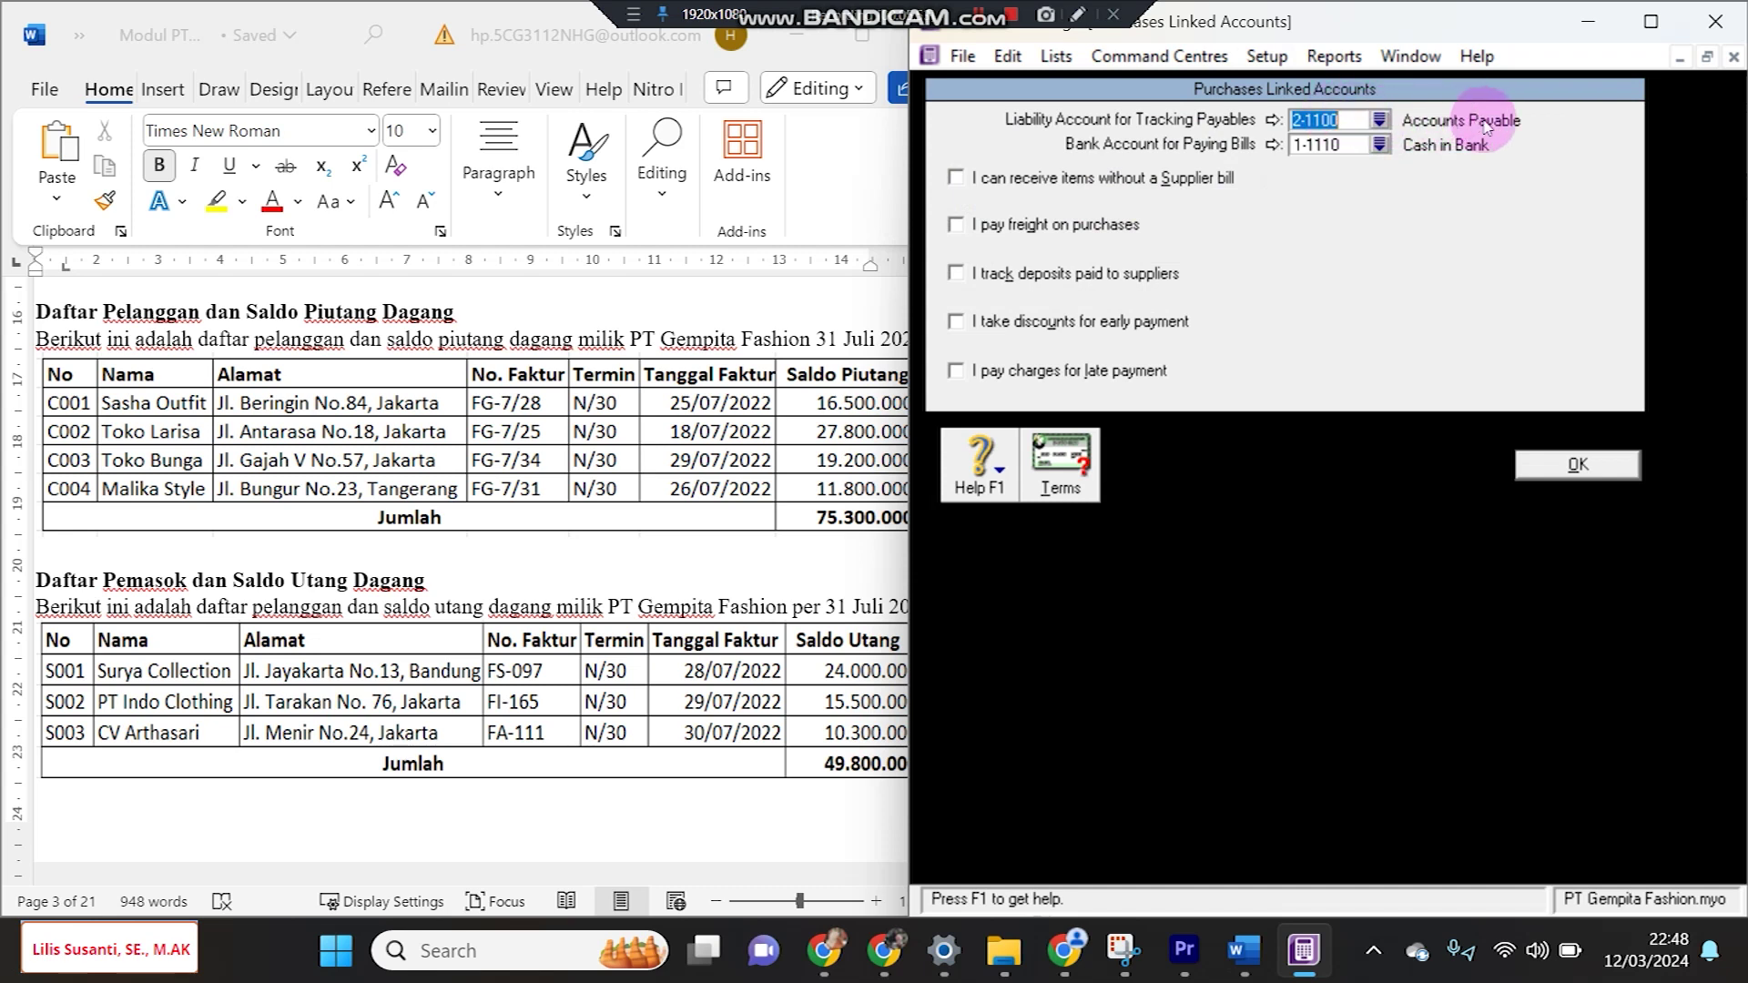
{"action": "left_click", "coordinate": [1580, 464]}
{"action": "left_click", "coordinate": [1665, 856]}
{"action": "left_click", "coordinate": [1324, 487]}
{"action": "left_click_drag", "start_coordinate": [912, 408], "coordinate": [625, 339]}
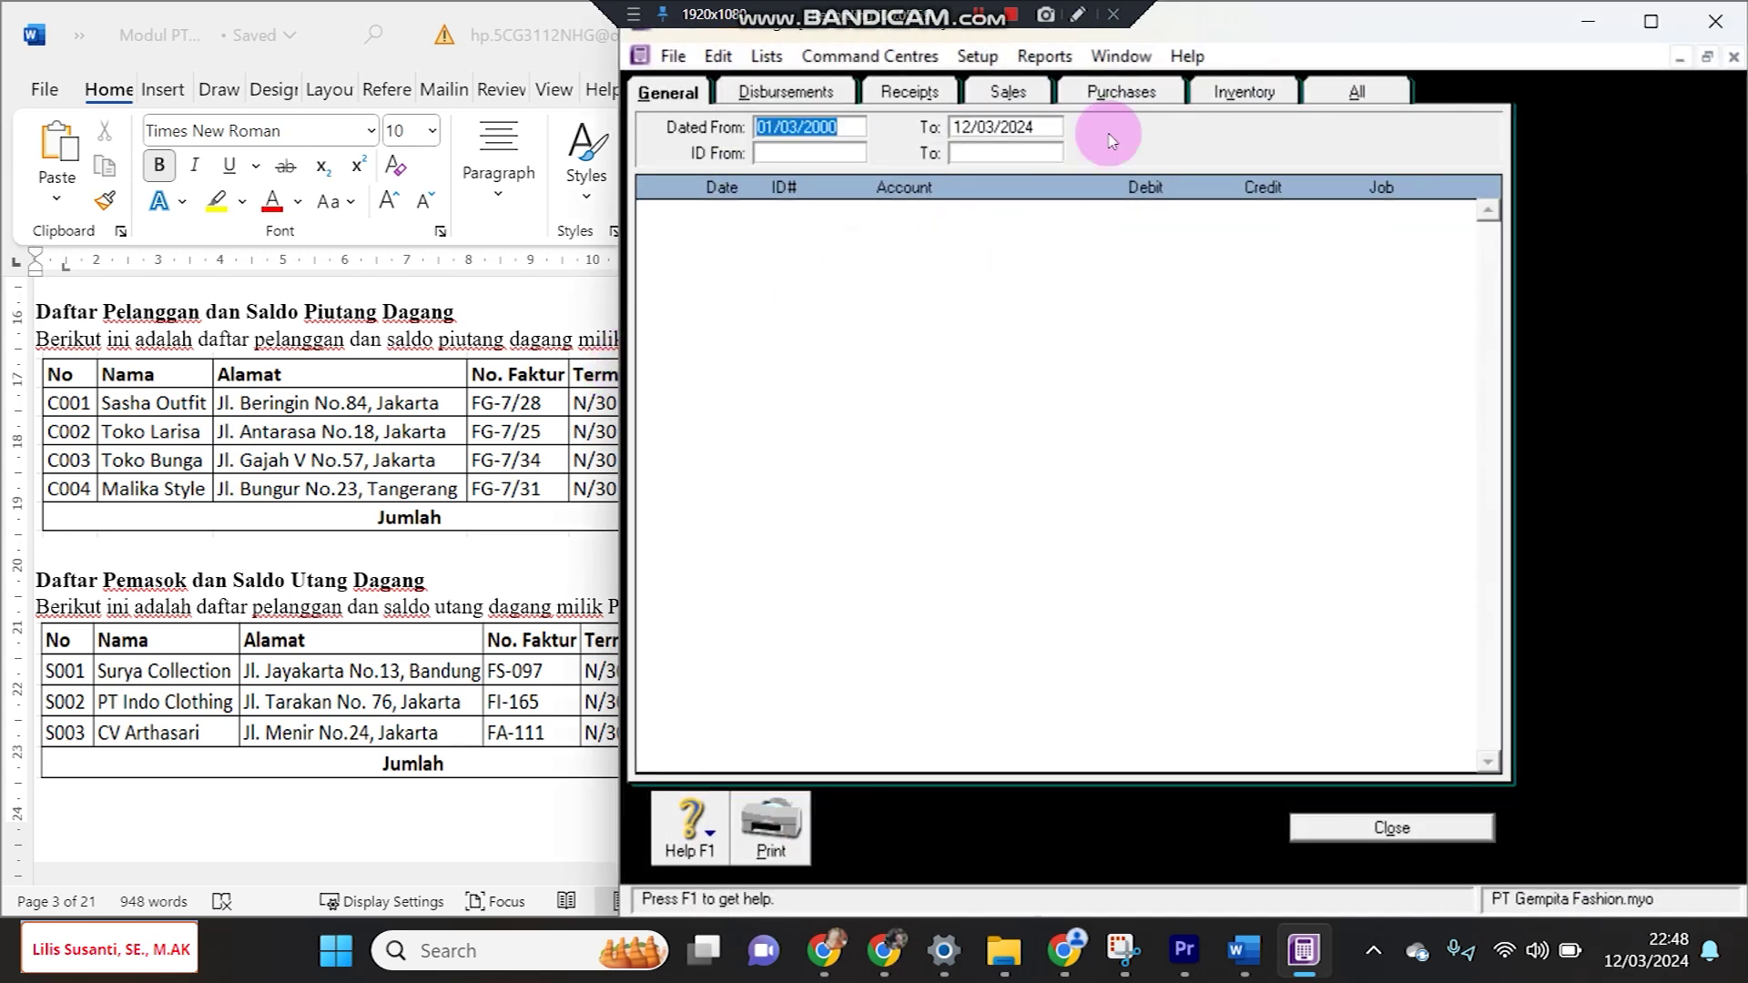
Show the Purchases journal entries, comparing against the Word supplier table and the All view
{"action": "left_click", "coordinate": [1119, 91]}
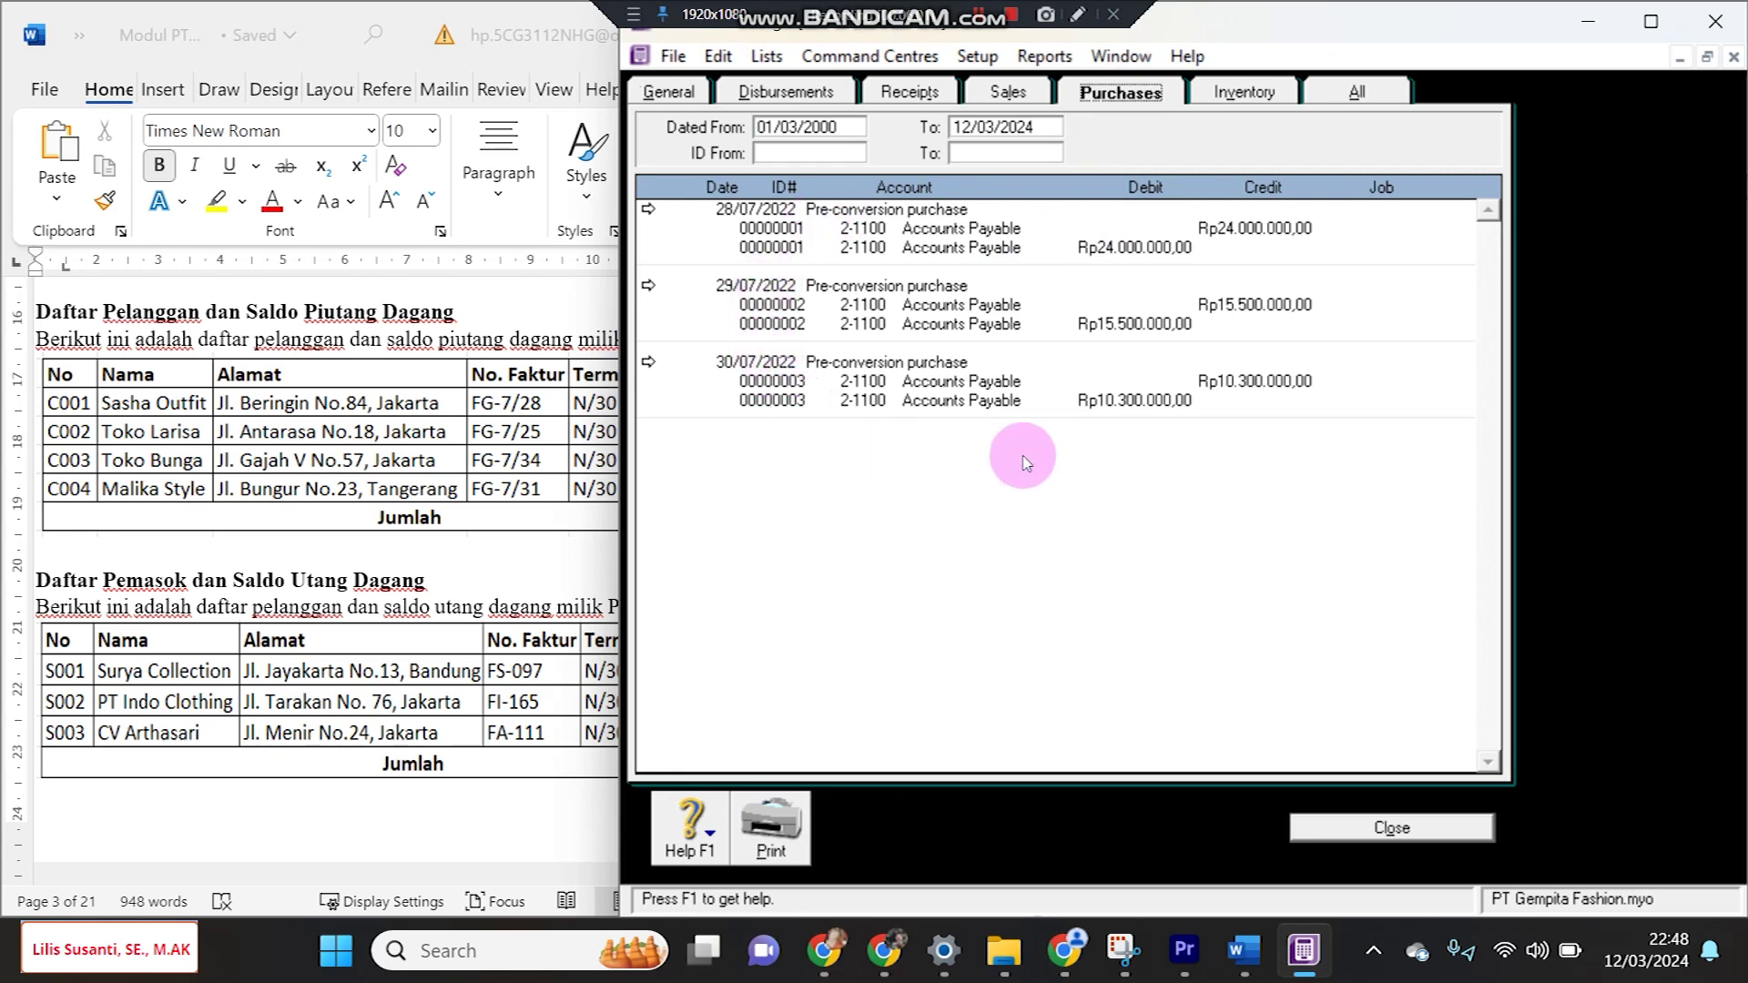
{"action": "left_click", "coordinate": [375, 697]}
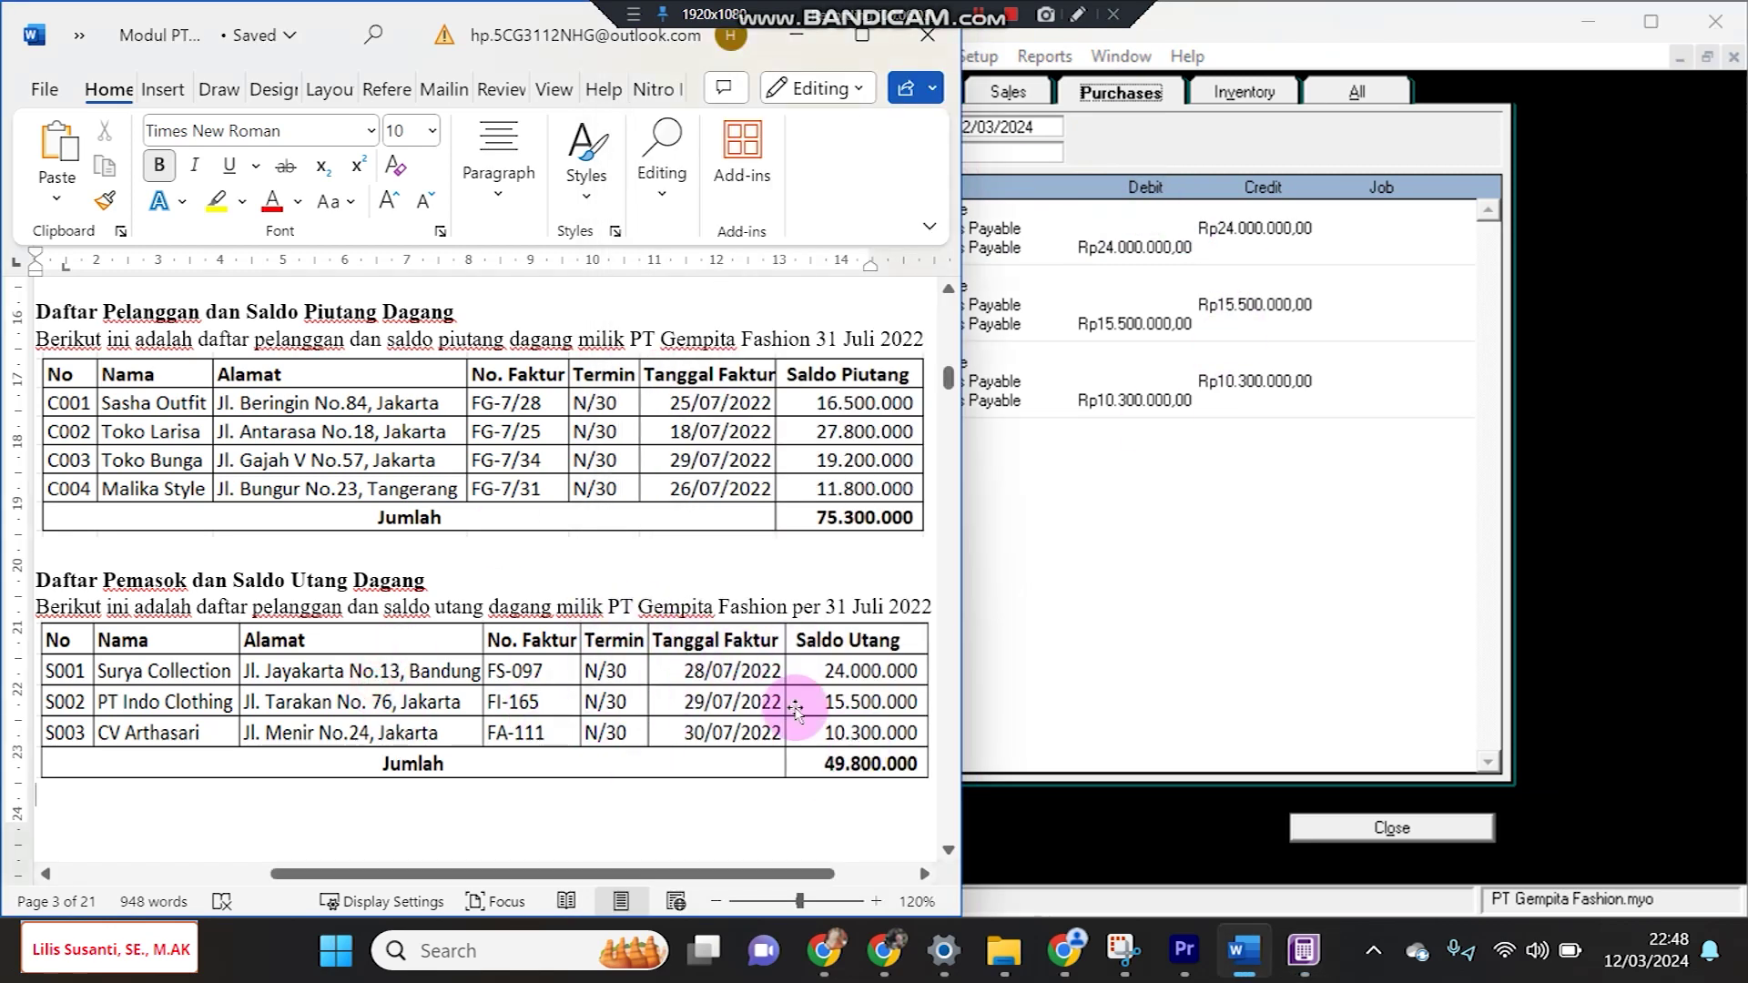
{"action": "left_click", "coordinate": [1097, 597]}
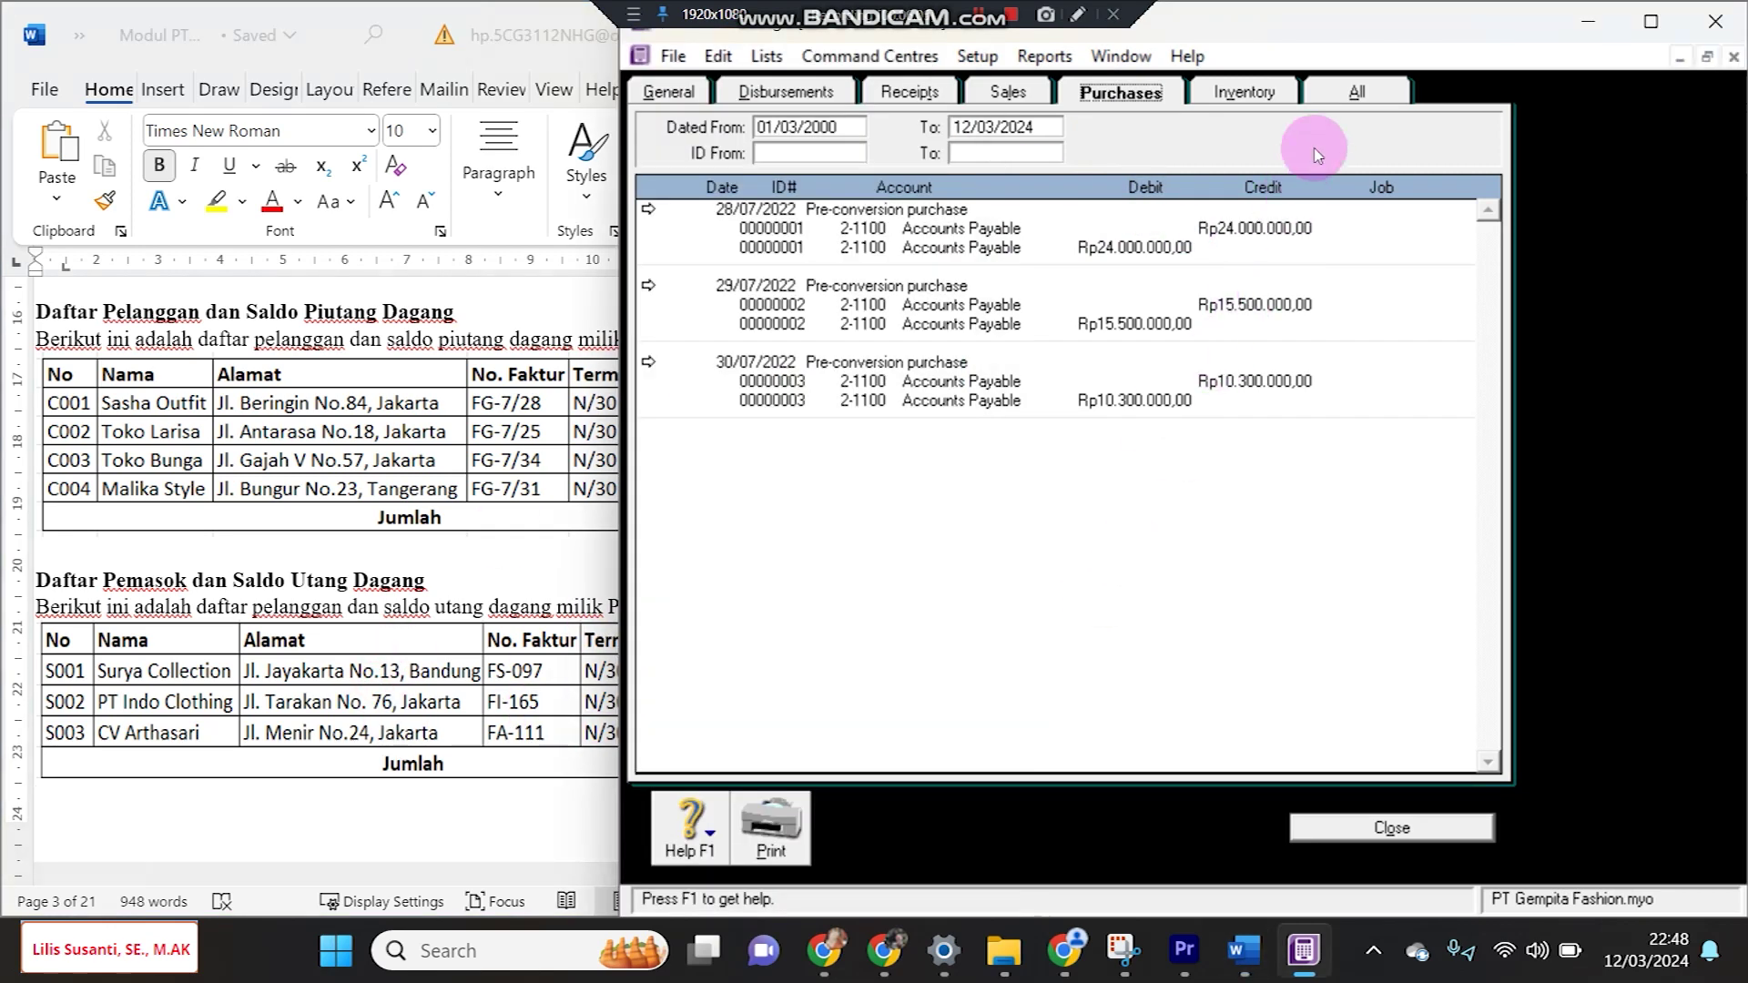
{"action": "left_click", "coordinate": [1357, 92]}
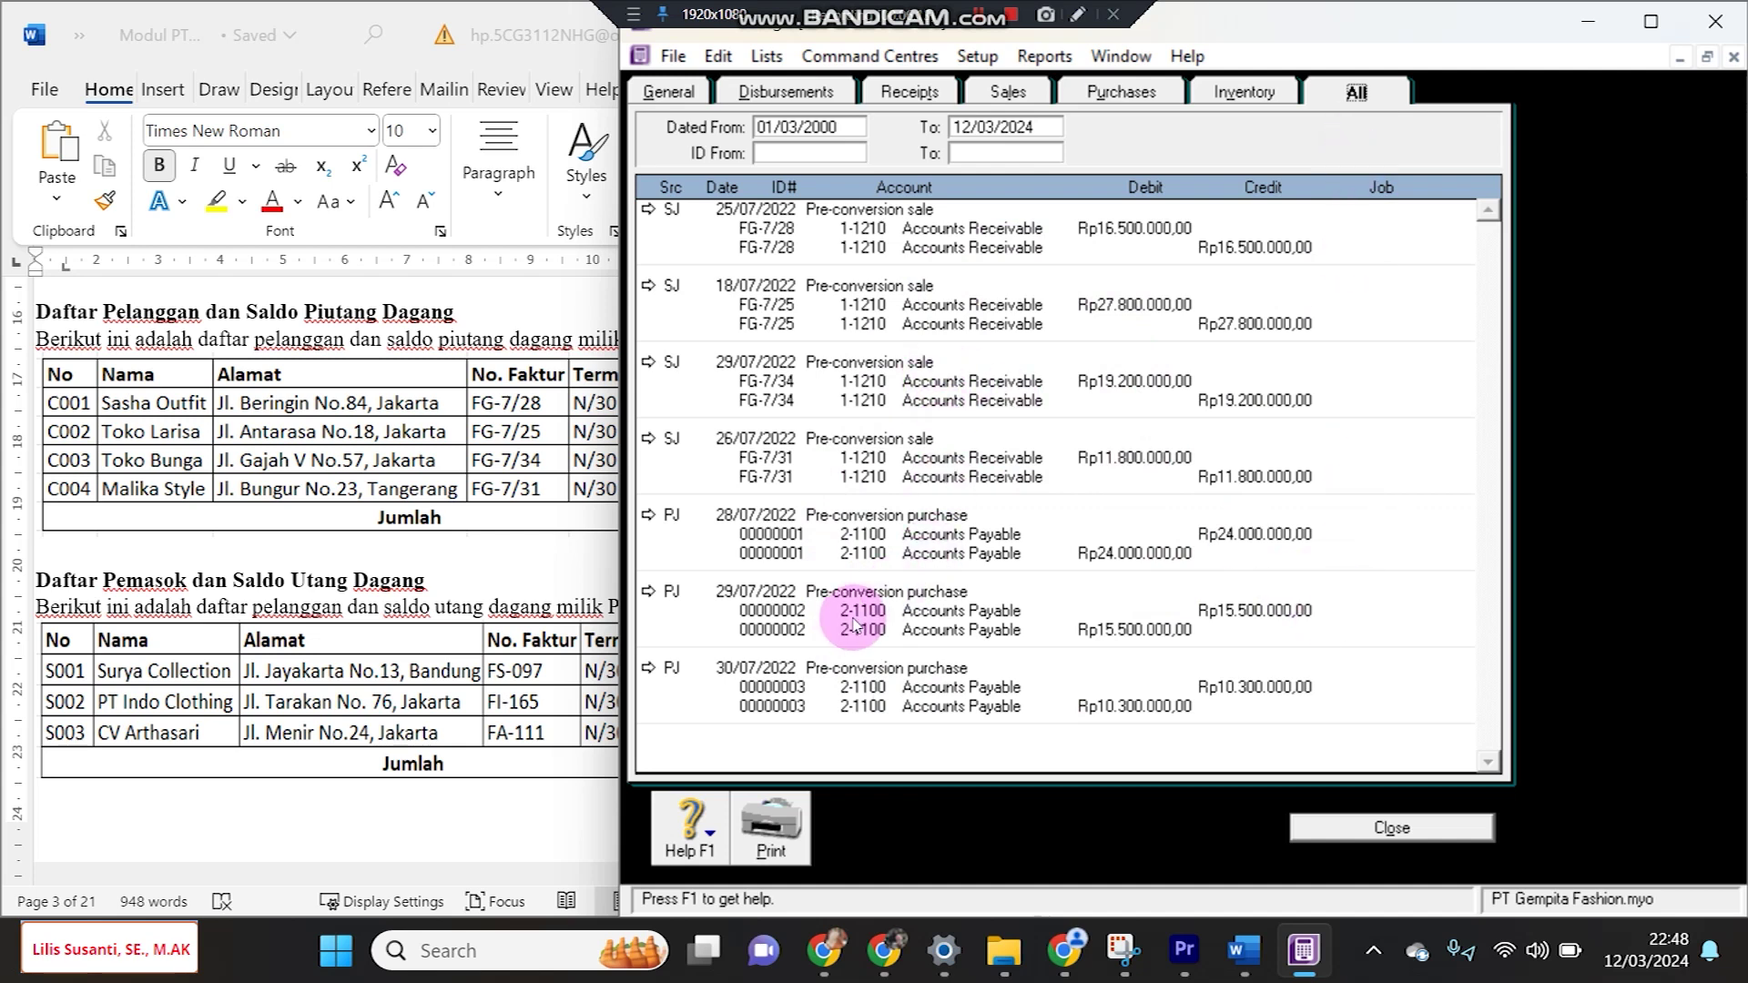
{"action": "left_click", "coordinate": [1082, 108]}
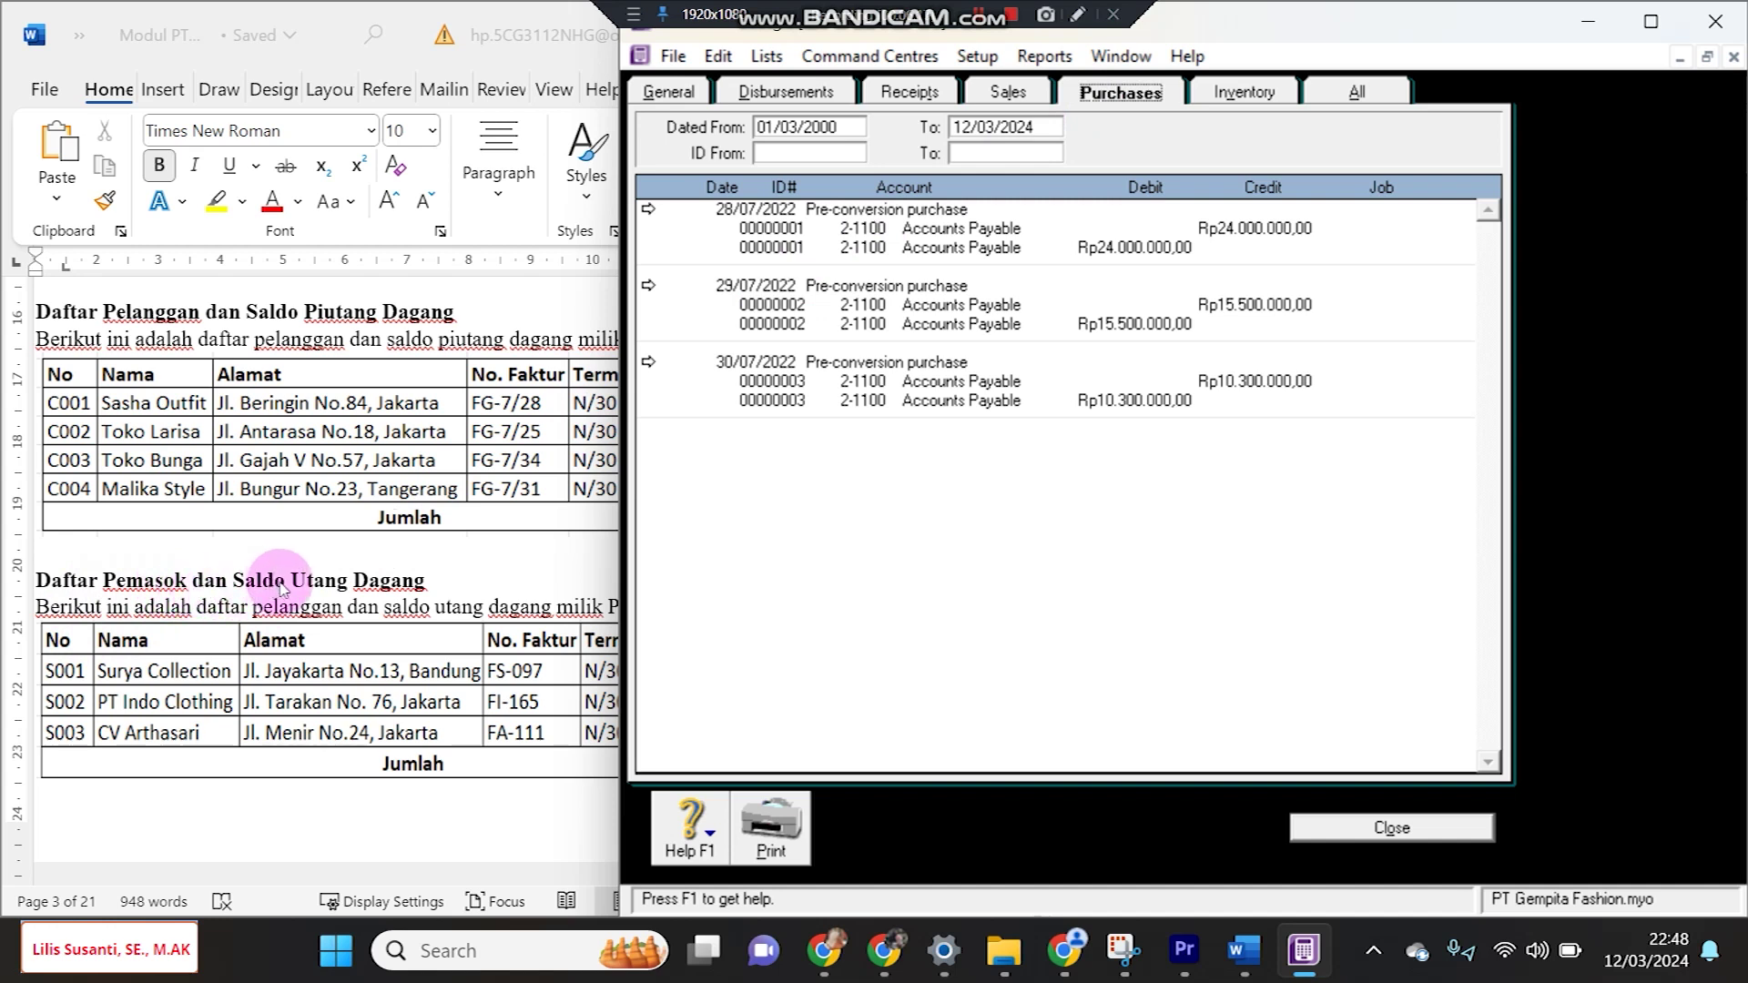
Inspect the 30/07/2022 purchase entry's details and close it without changes
{"action": "left_click", "coordinate": [649, 364]}
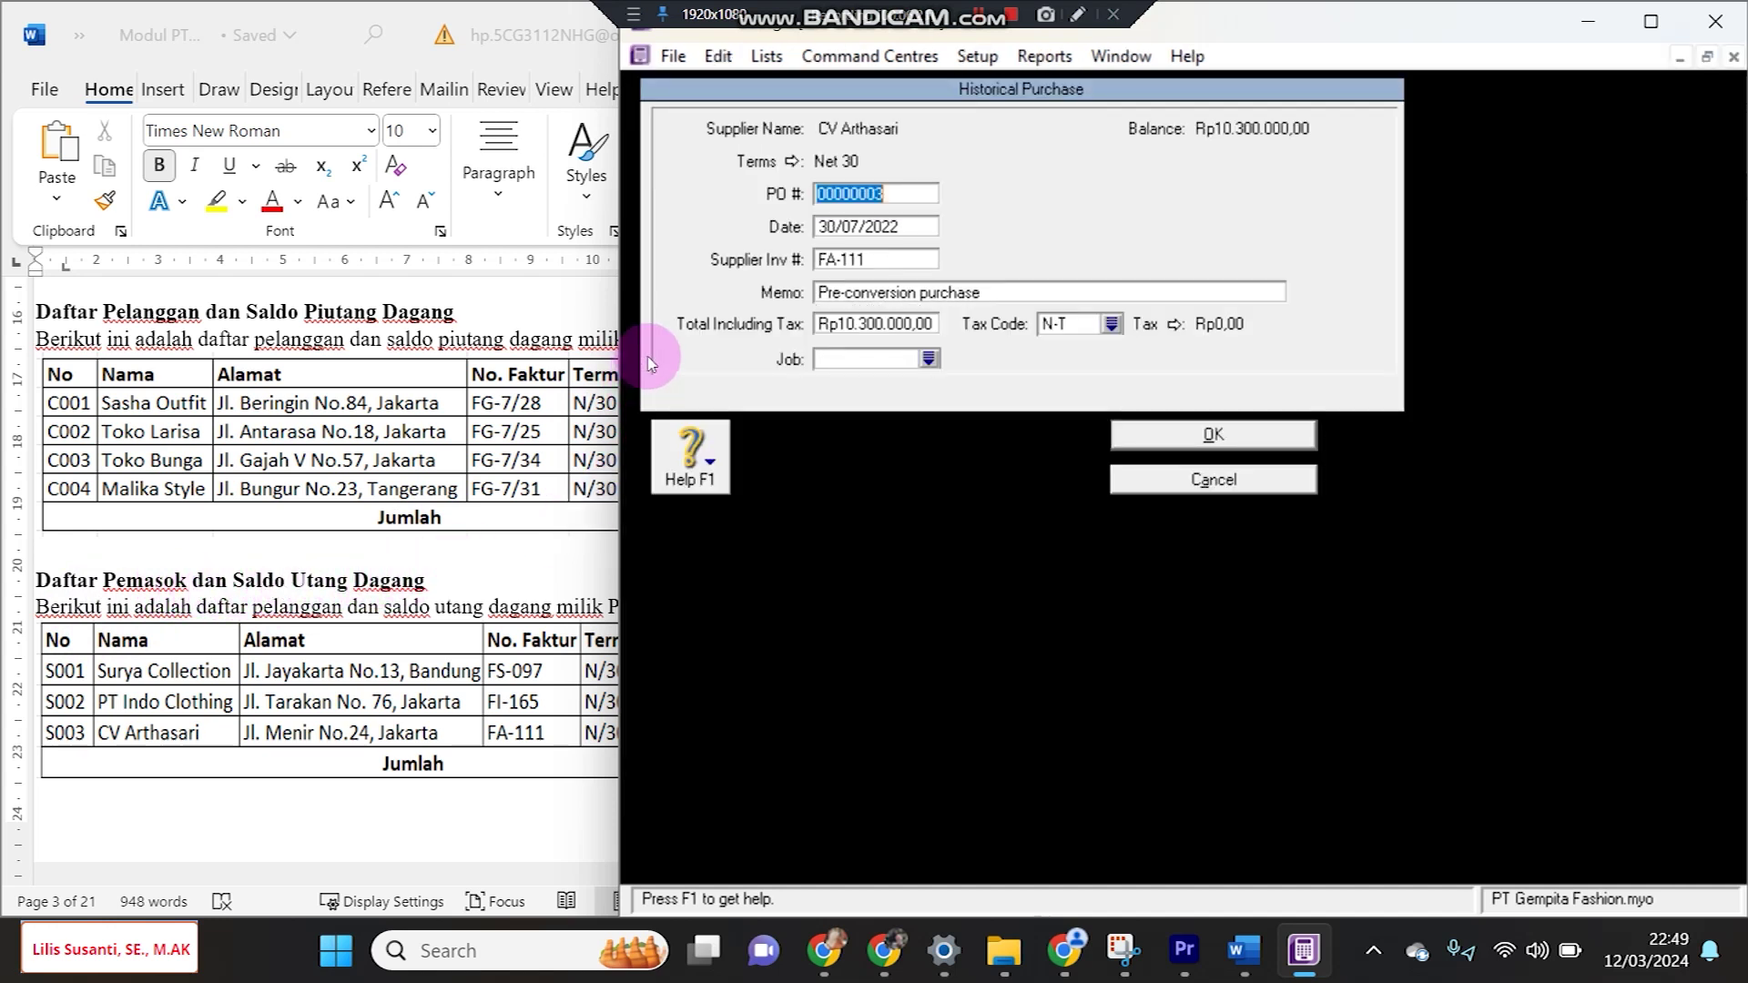
{"action": "left_click", "coordinate": [718, 56]}
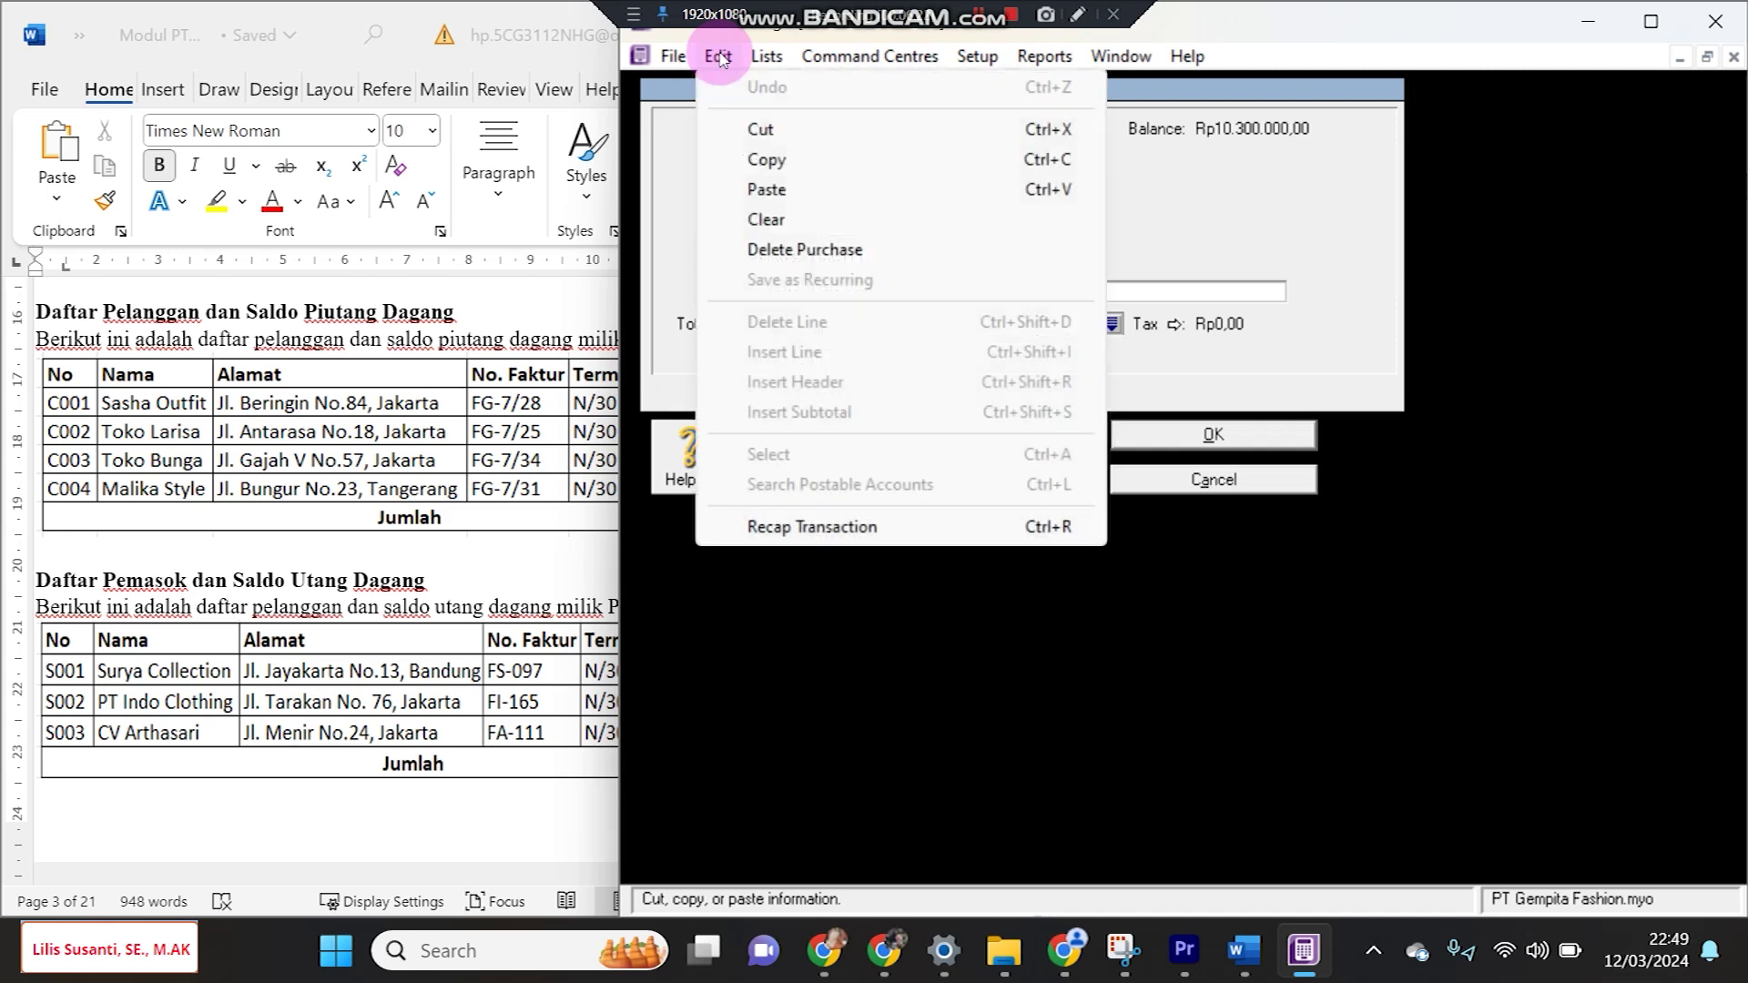
{"action": "left_click", "coordinate": [1275, 476]}
{"action": "left_click", "coordinate": [1275, 476]}
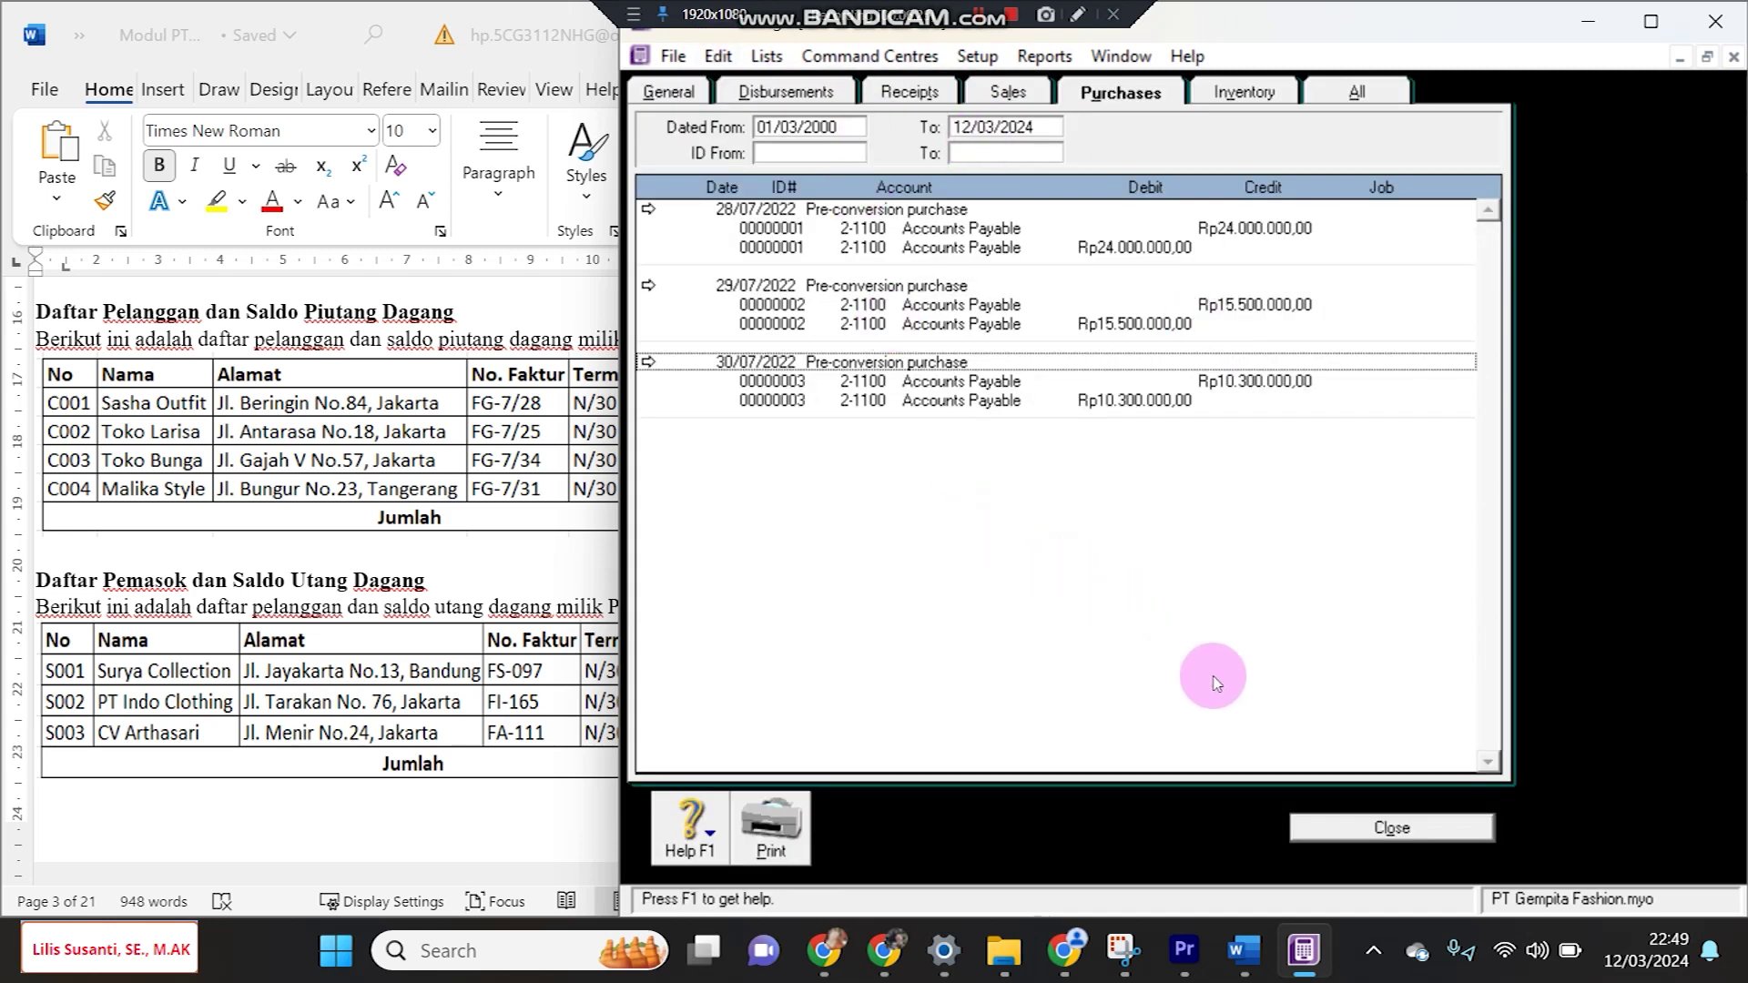
{"action": "left_click_drag", "start_coordinate": [610, 569], "coordinate": [793, 568]}
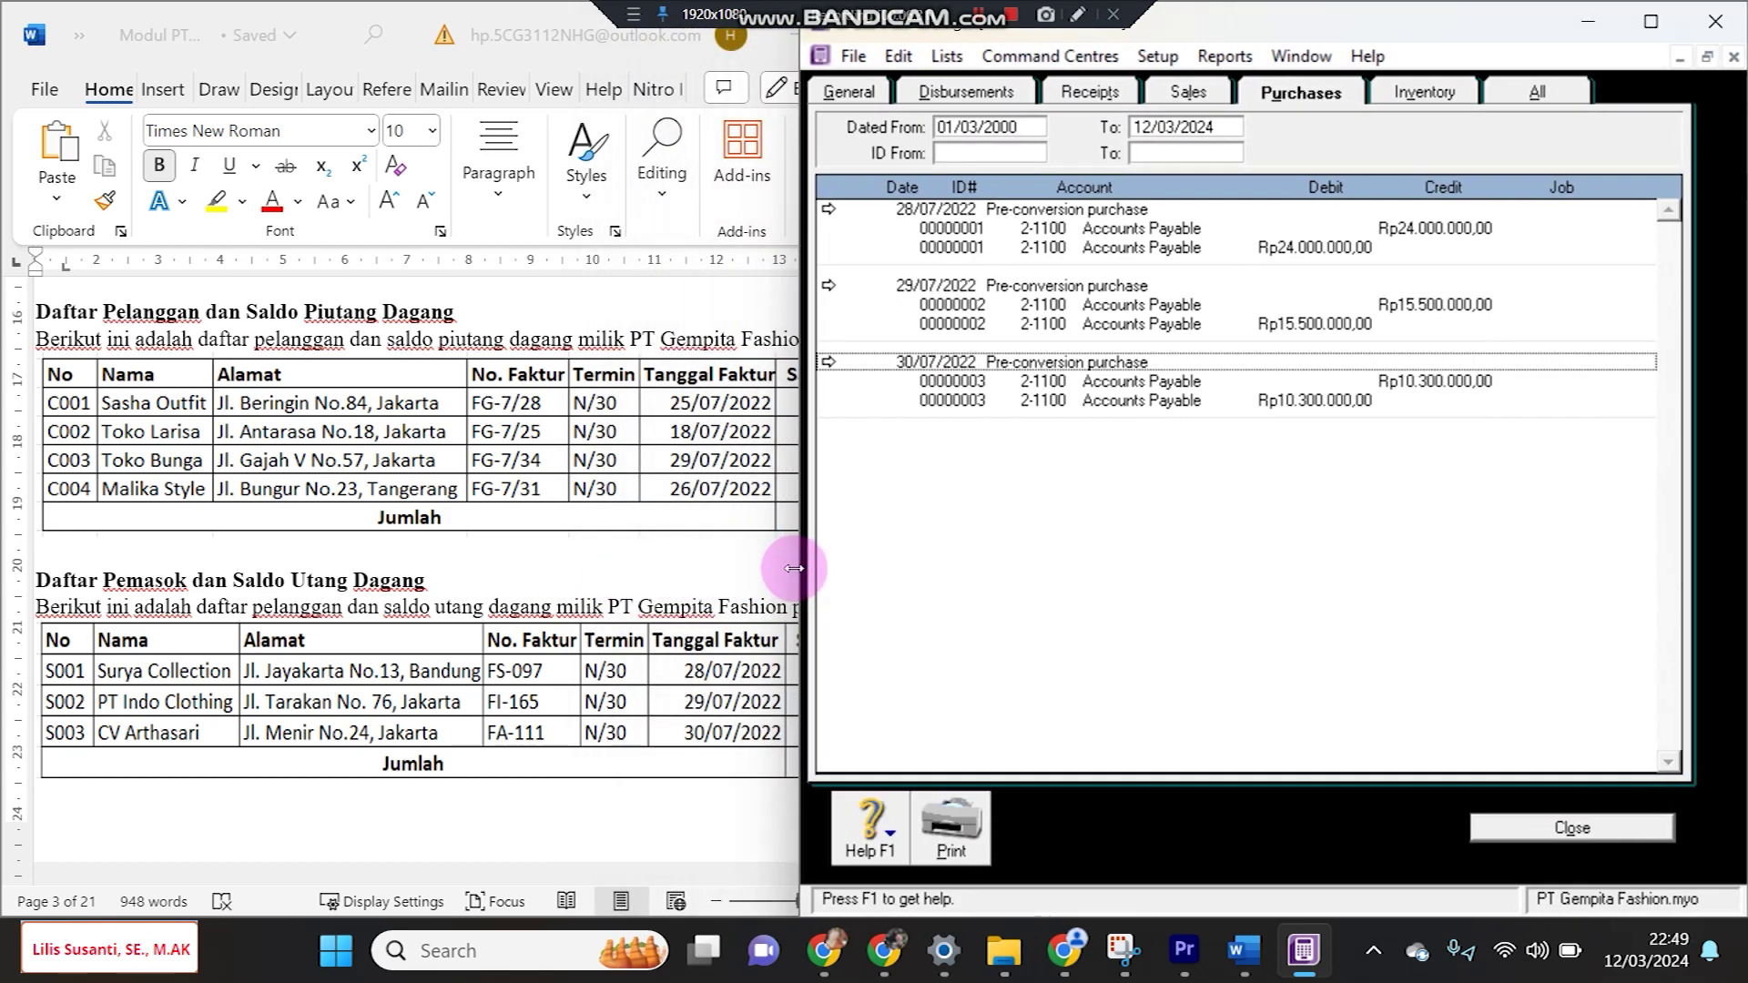